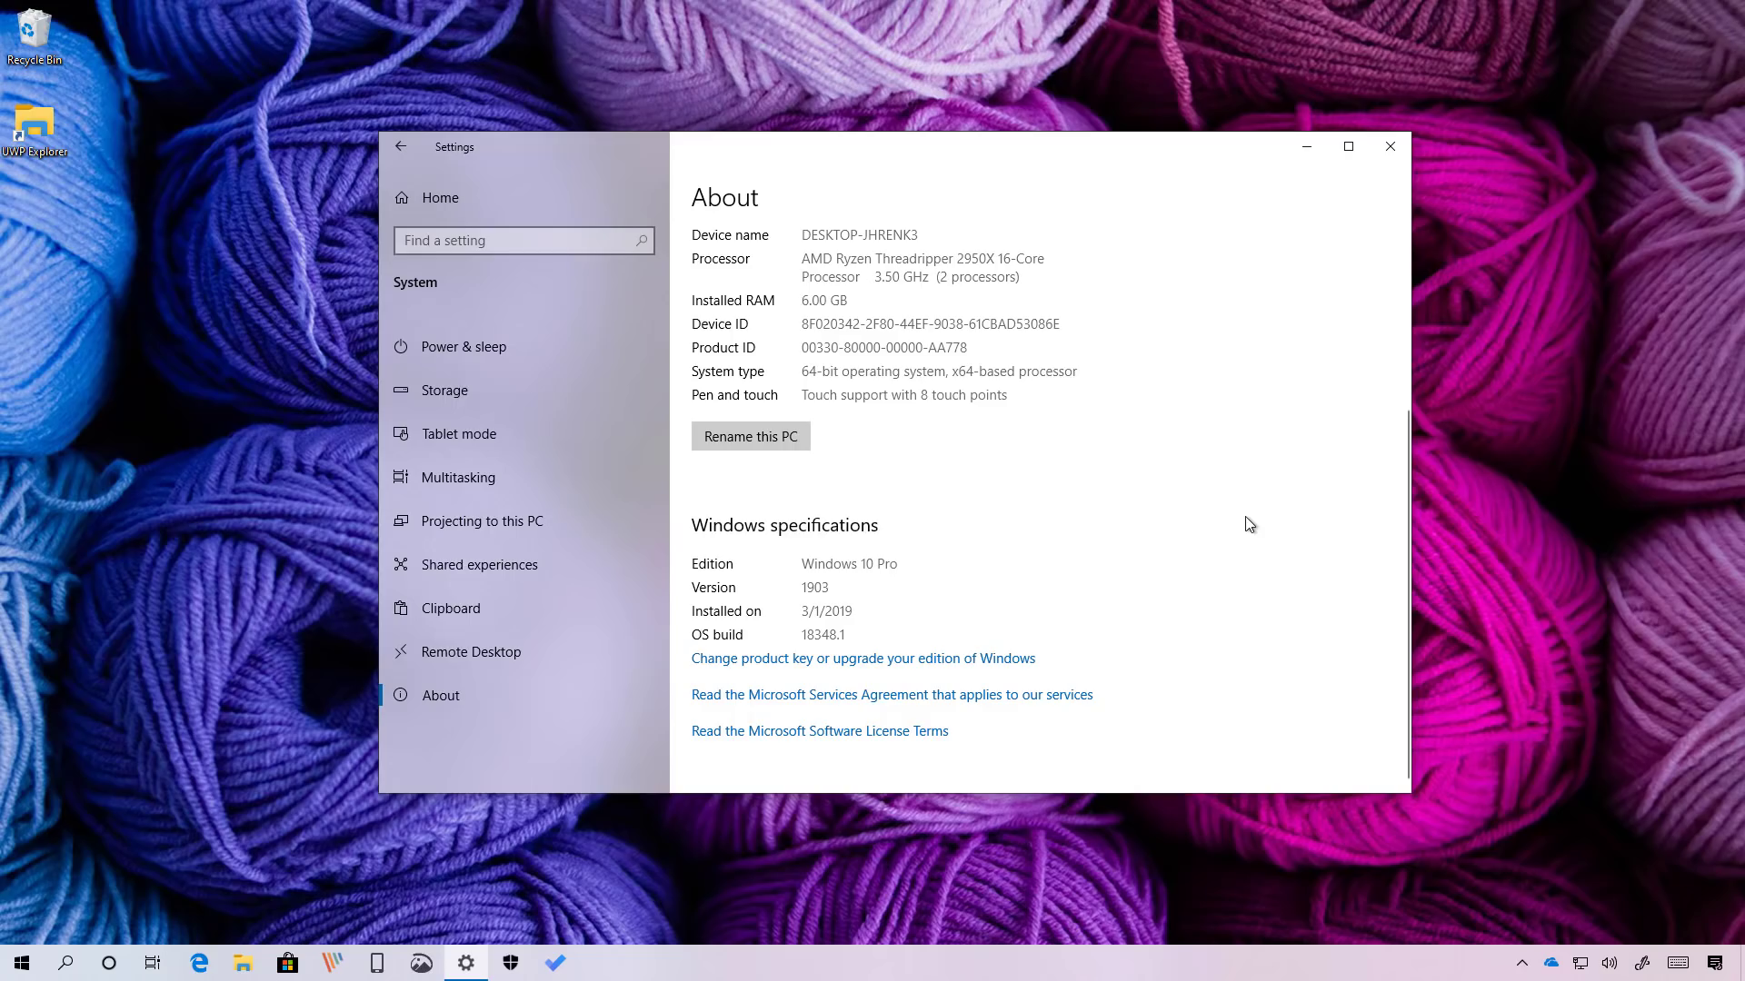
Close the Settings window that is showing the System > About page.
{"action": "key", "text": "alt+F4"}
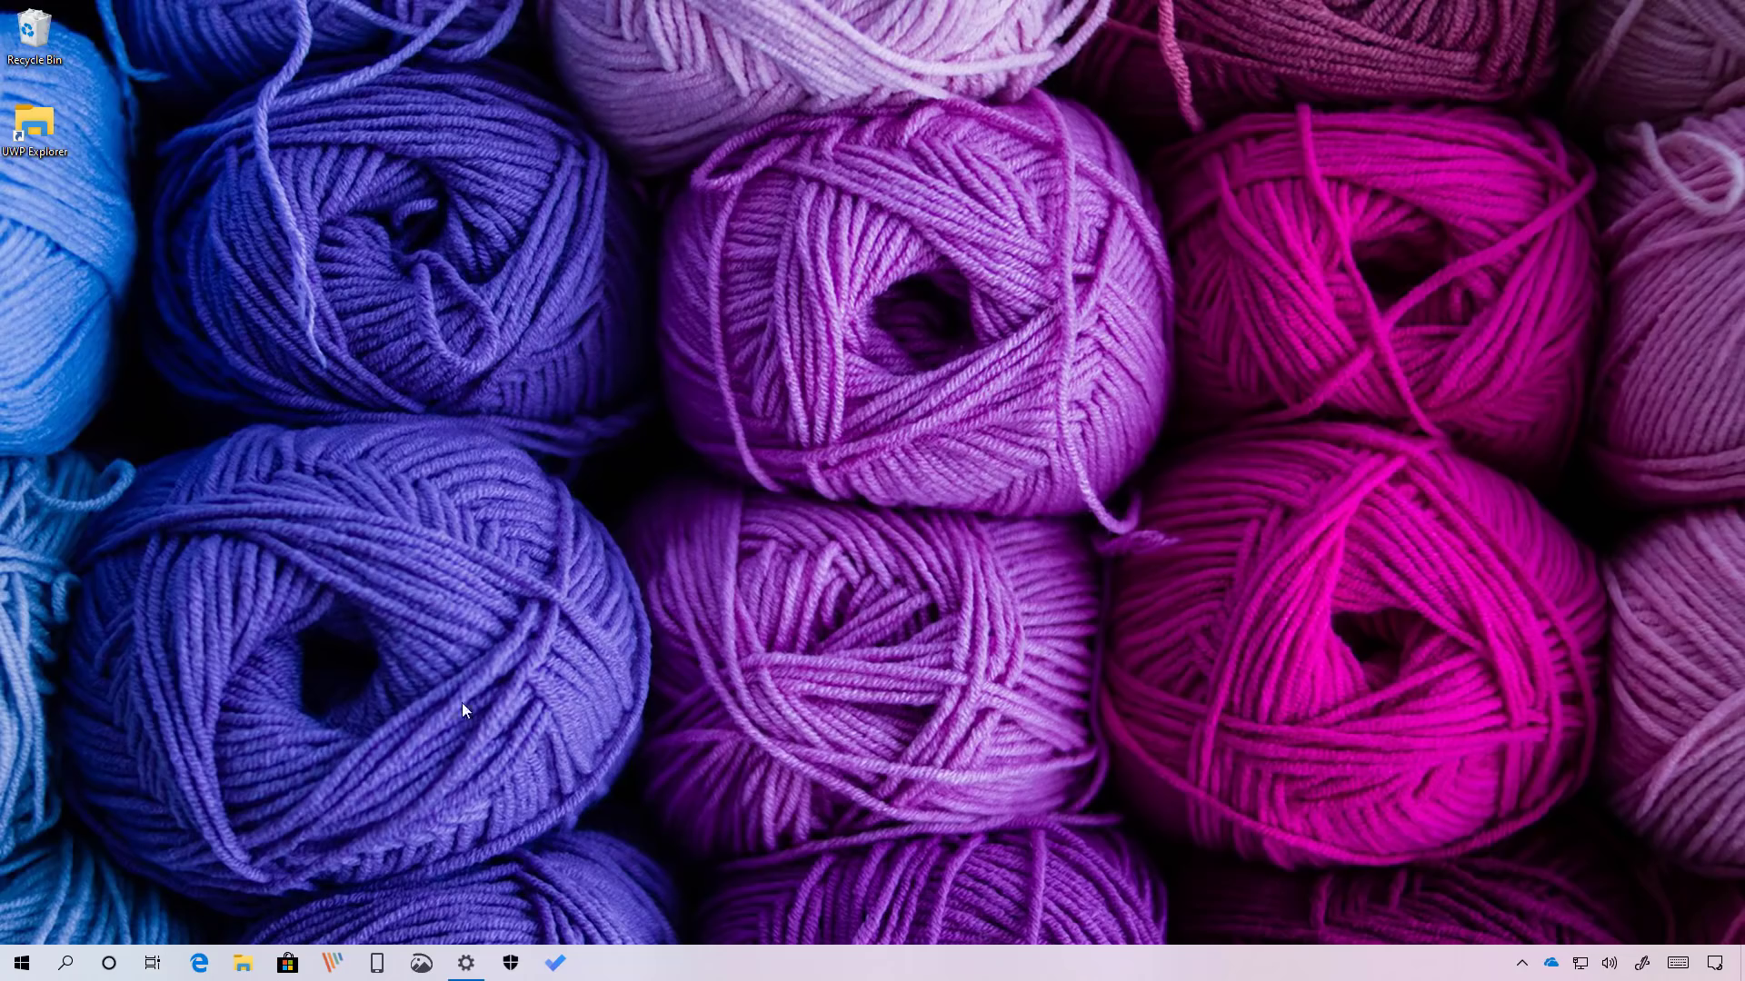
{"action": "left_click", "coordinate": [22, 962]}
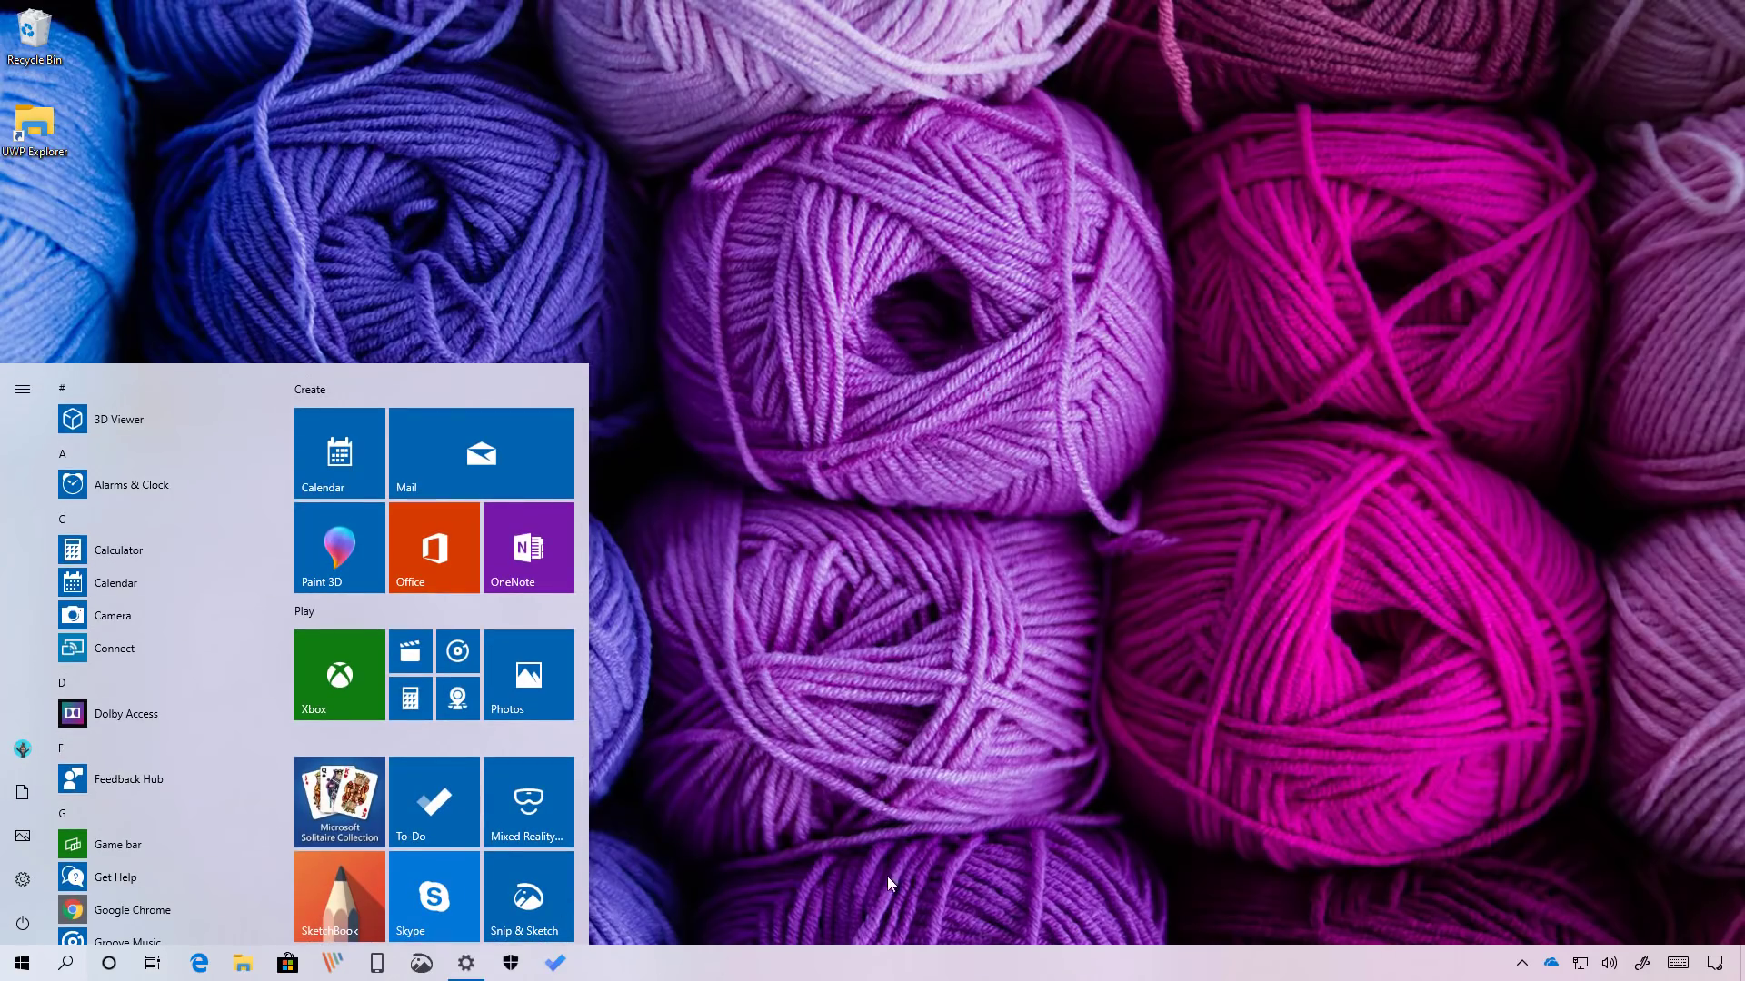
{"action": "left_click", "coordinate": [897, 841]}
{"action": "key", "text": "super+a"}
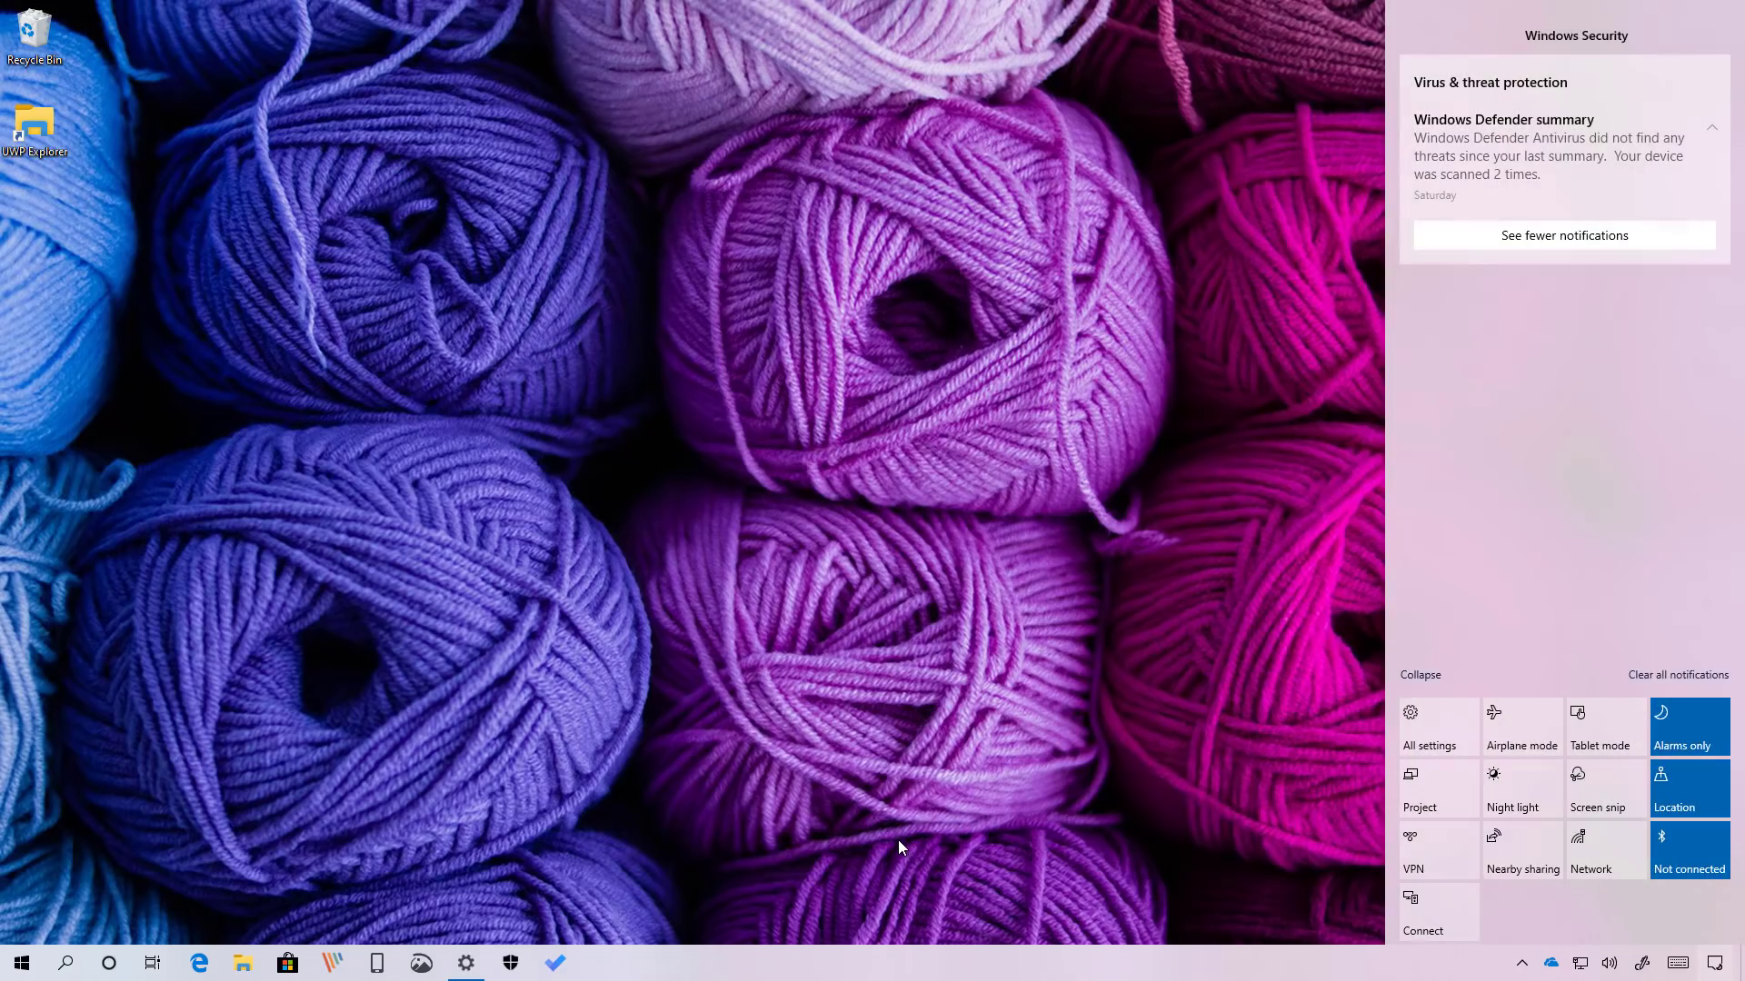
{"action": "left_click", "coordinate": [918, 814]}
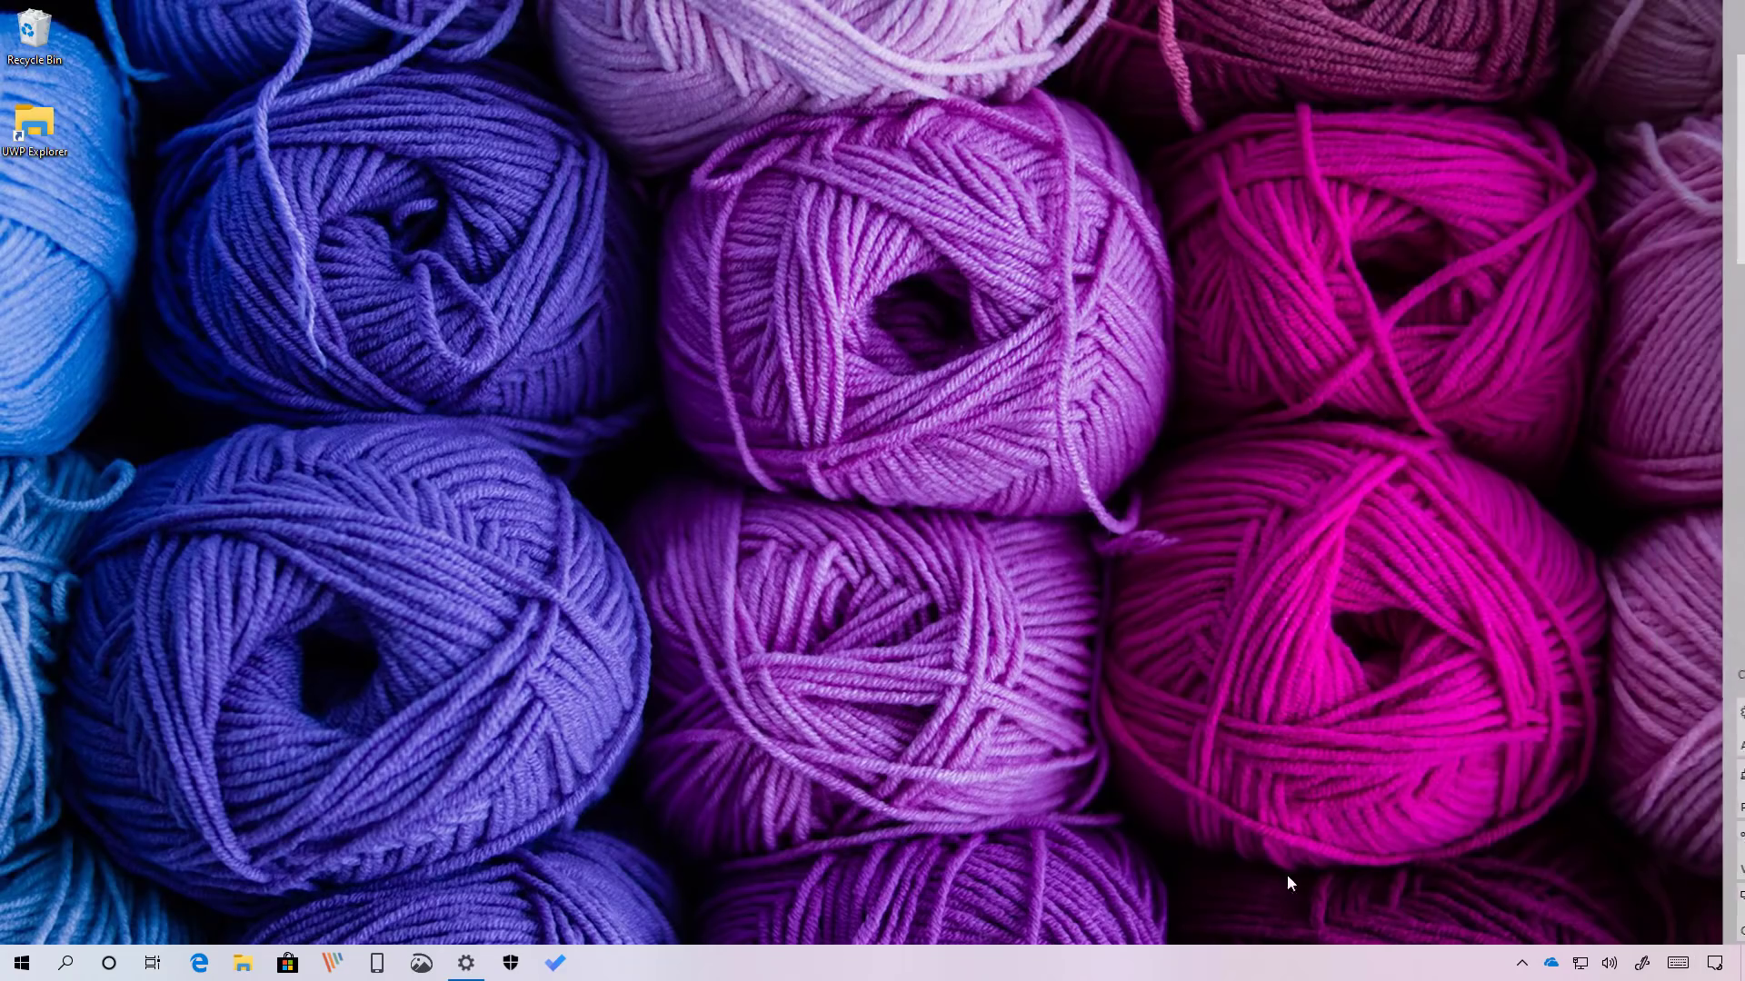
{"action": "left_click", "coordinate": [1581, 964]}
{"action": "left_click", "coordinate": [1257, 811]}
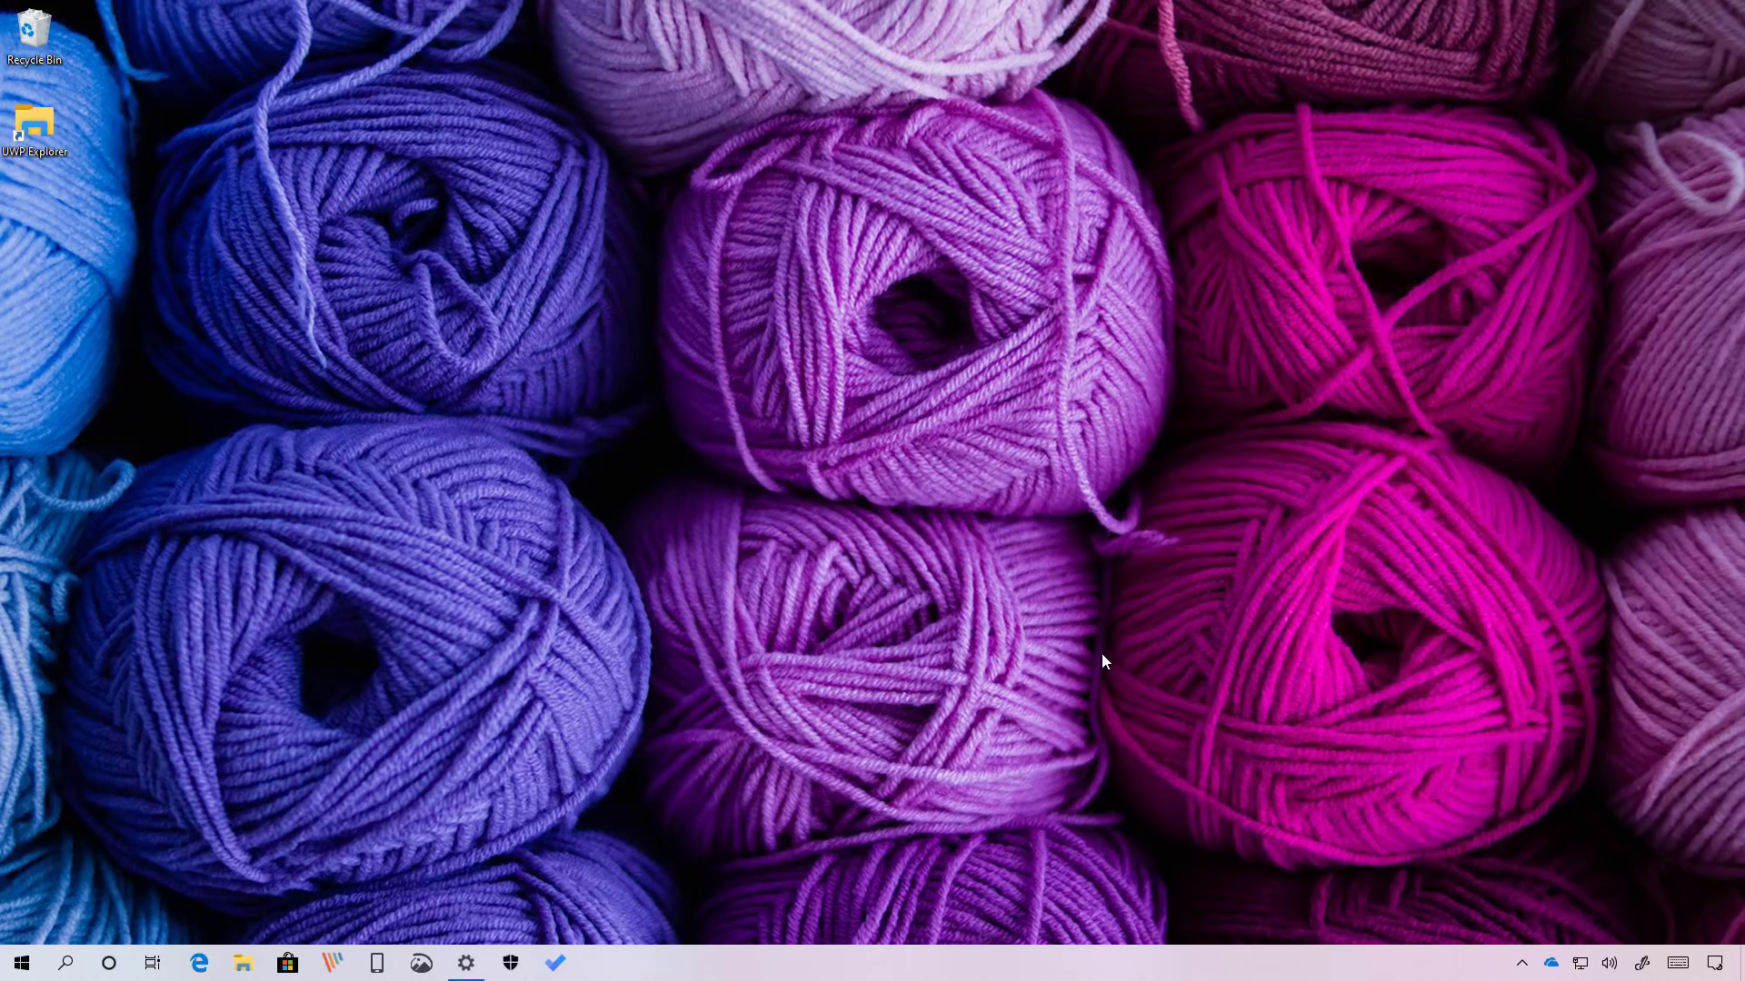
Open Personalization > Colors in Settings and switch the colour mode to Dark.
{"action": "key", "text": "super+i"}
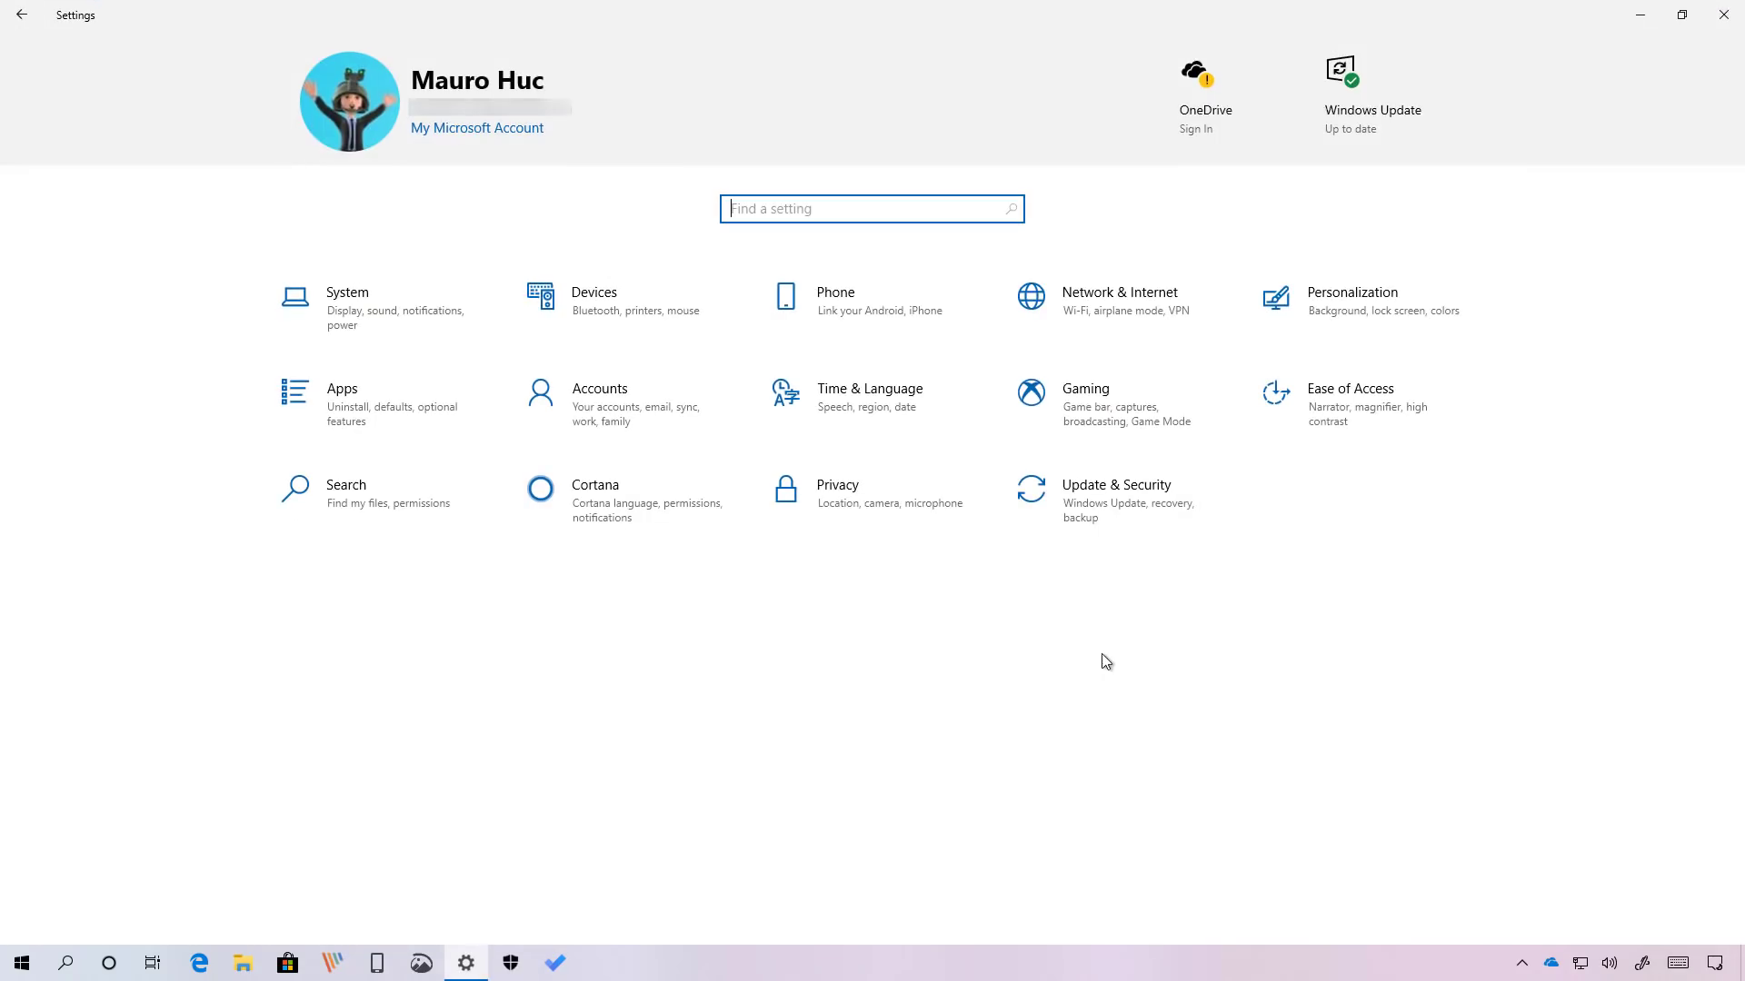
{"action": "left_click", "coordinate": [1370, 313]}
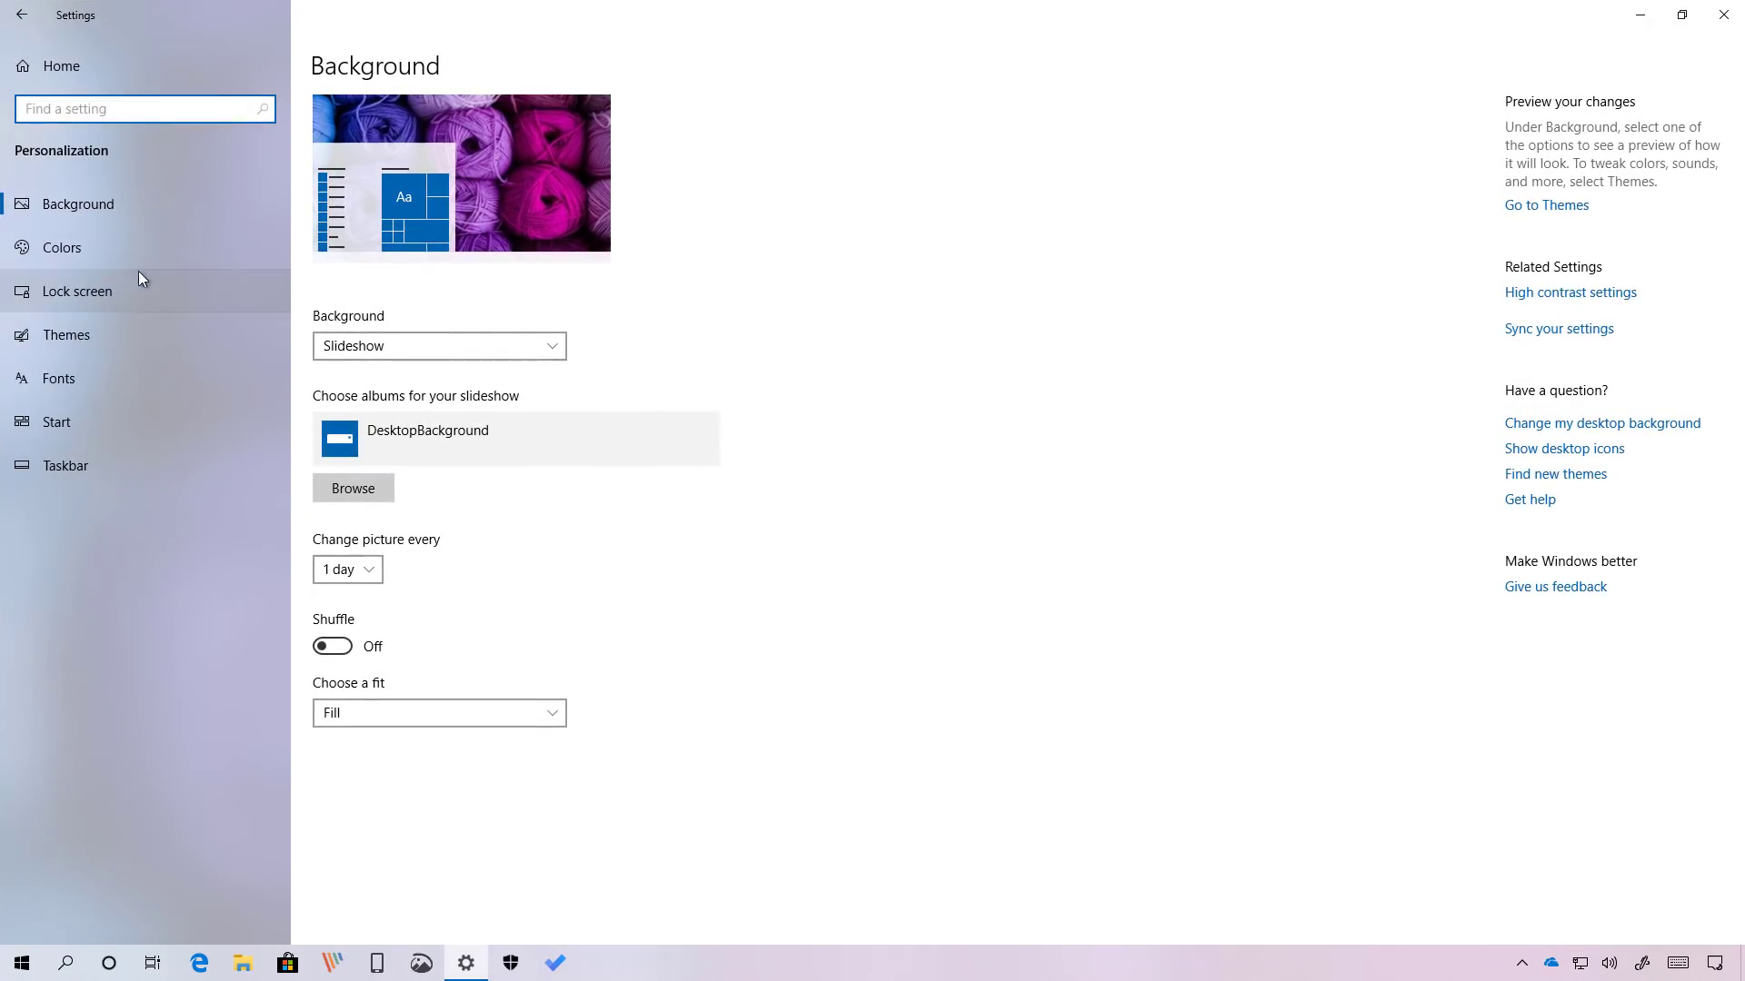
{"action": "left_click", "coordinate": [264, 259]}
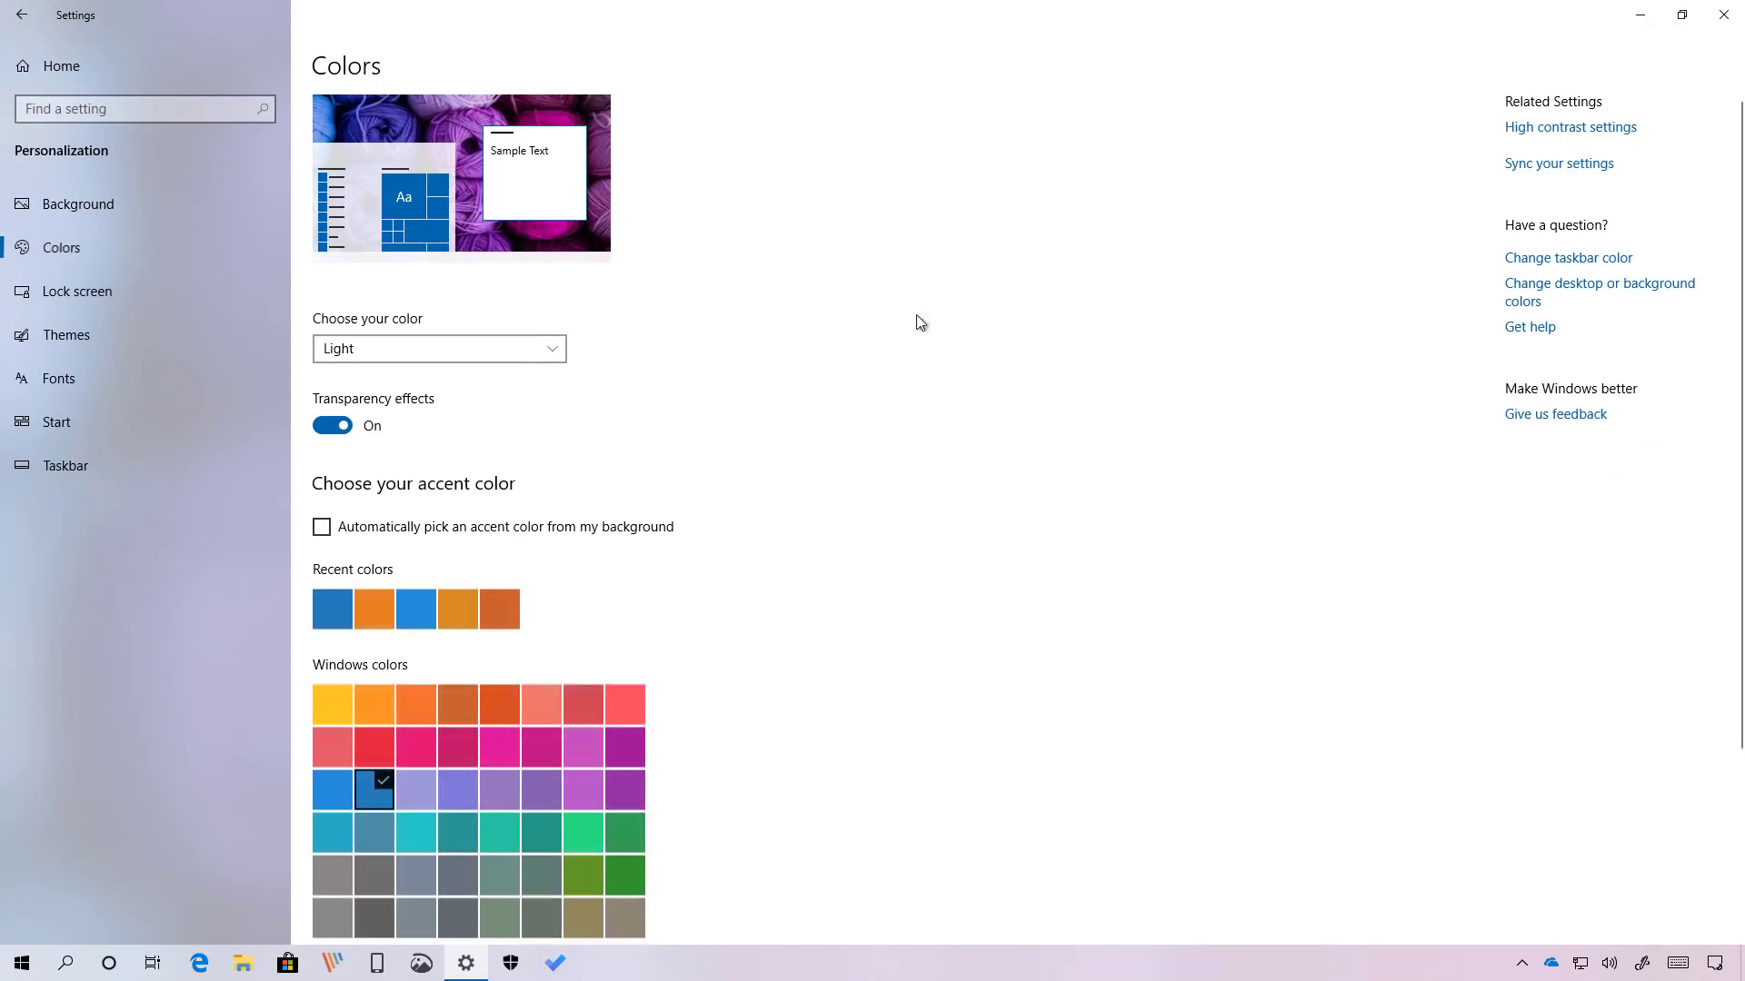
{"action": "left_click", "coordinate": [404, 354]}
{"action": "left_click", "coordinate": [373, 347]}
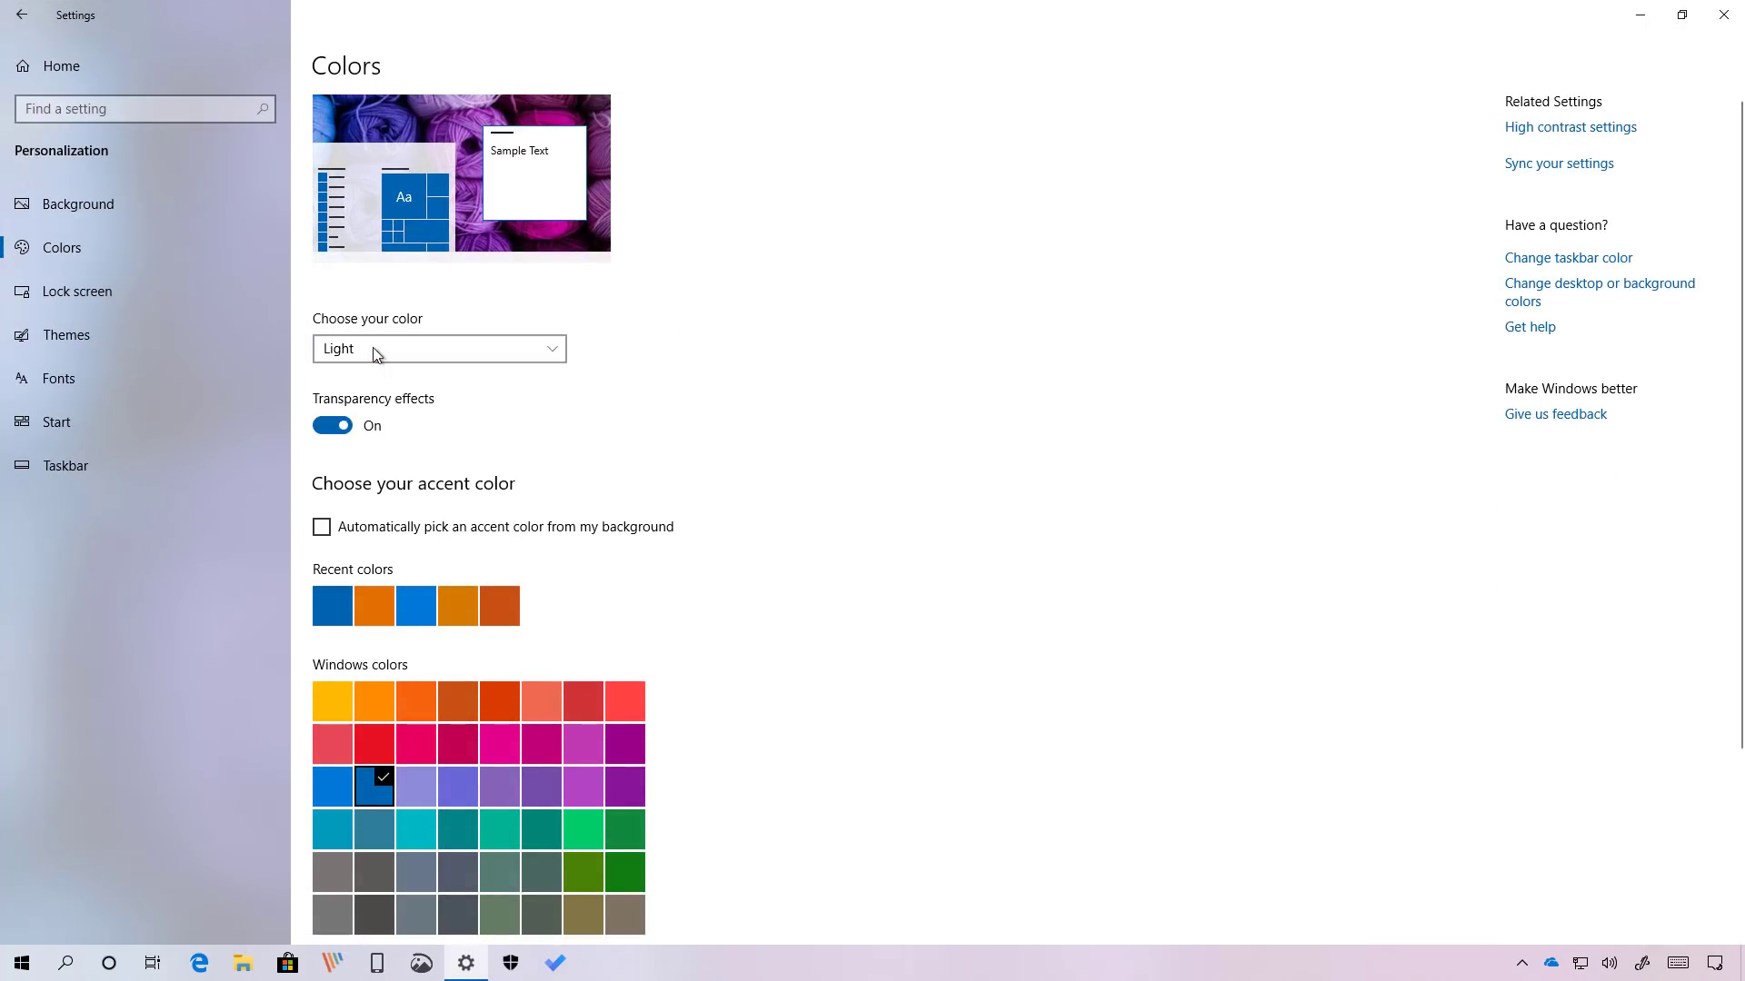
{"action": "left_click", "coordinate": [373, 347]}
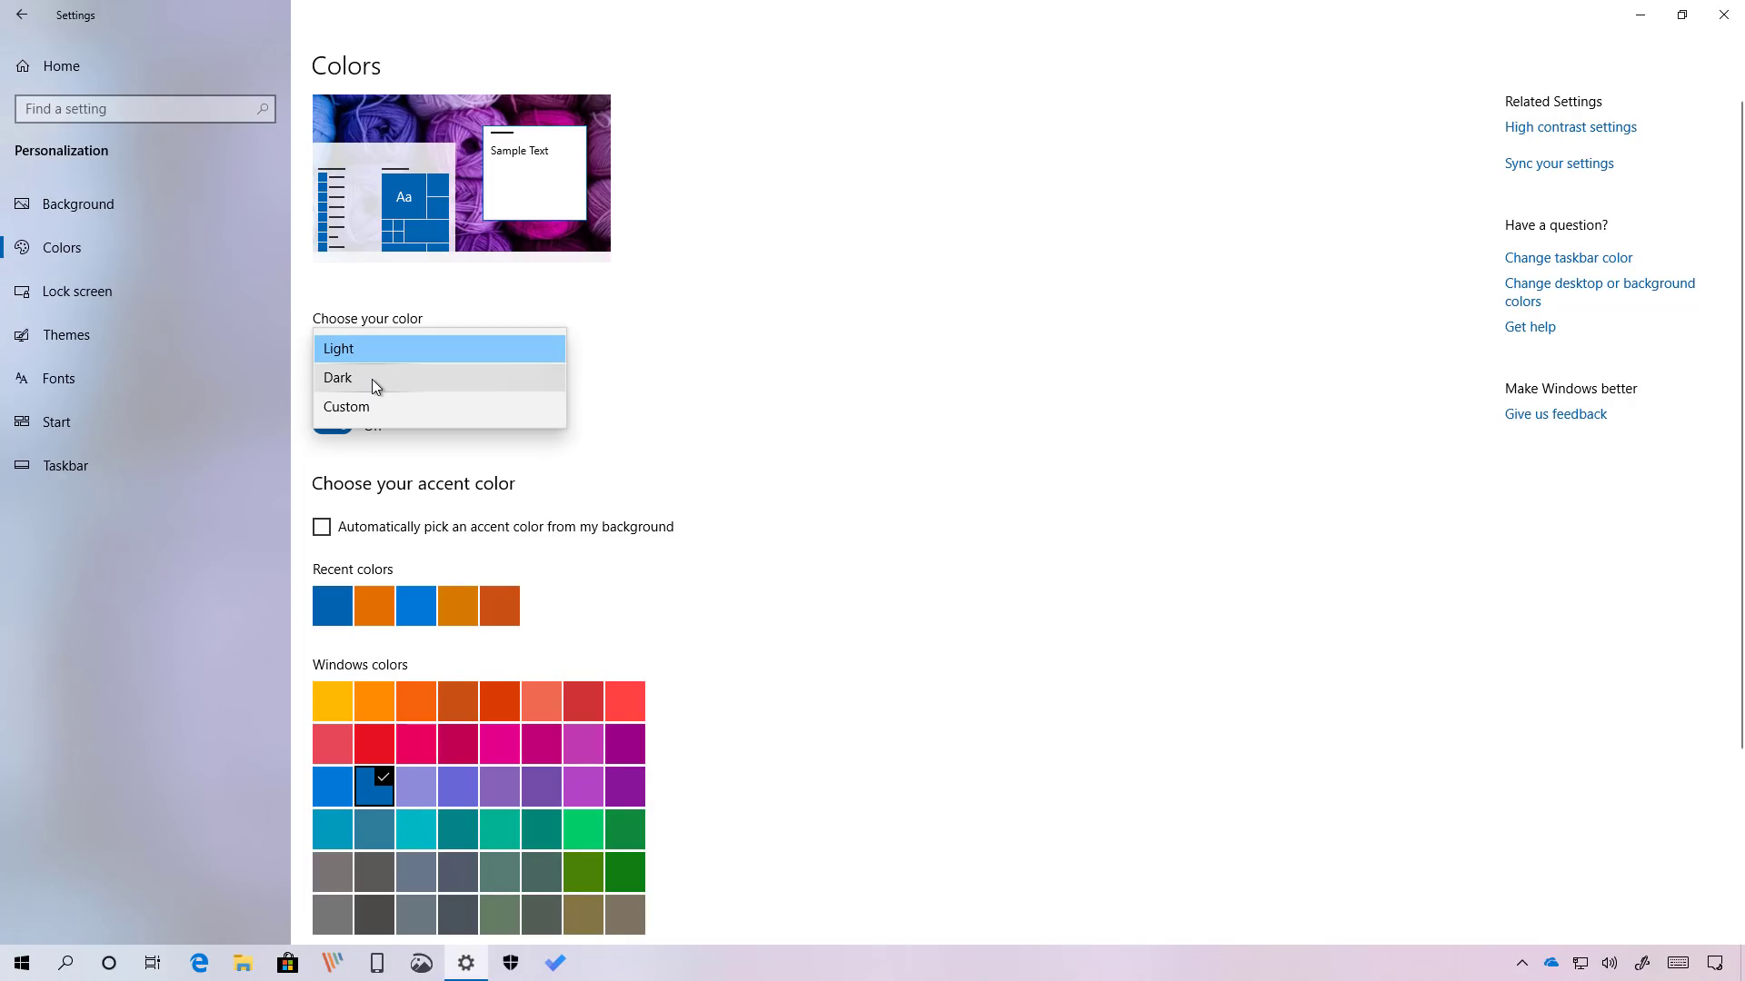
{"action": "left_click", "coordinate": [372, 379]}
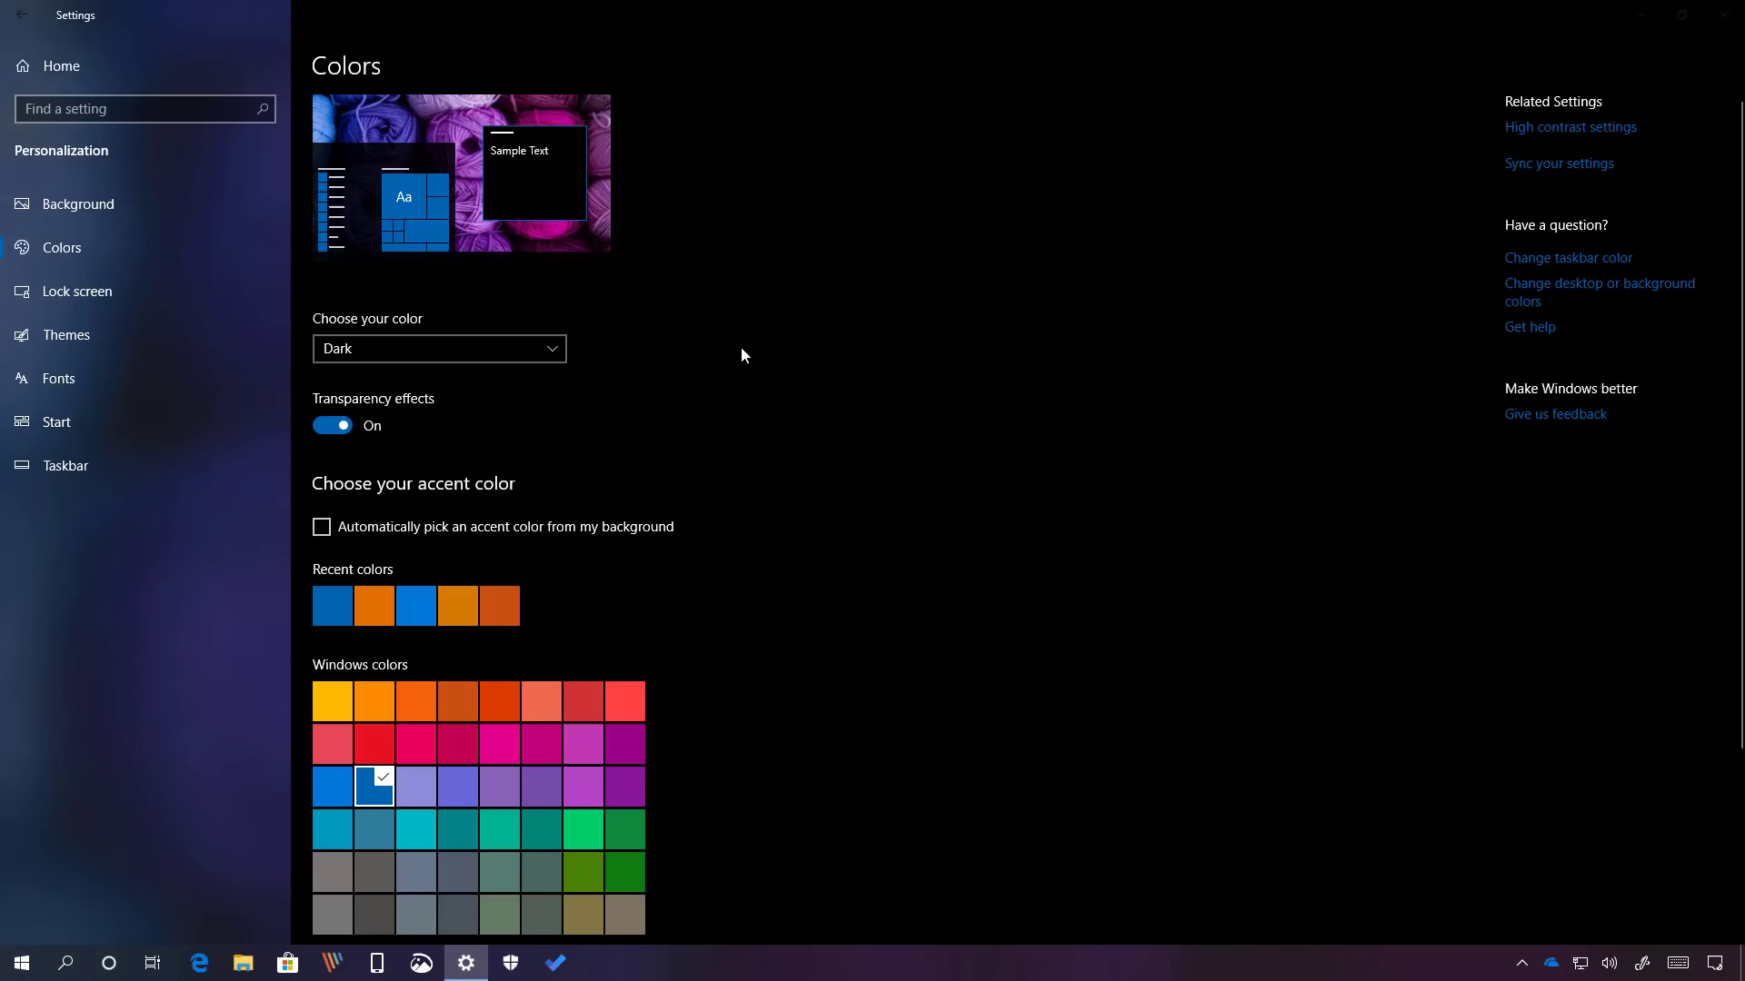
Try Custom colour mode with Light apps, restore Light mode, and view the Themes page.
{"action": "left_click", "coordinate": [526, 347]}
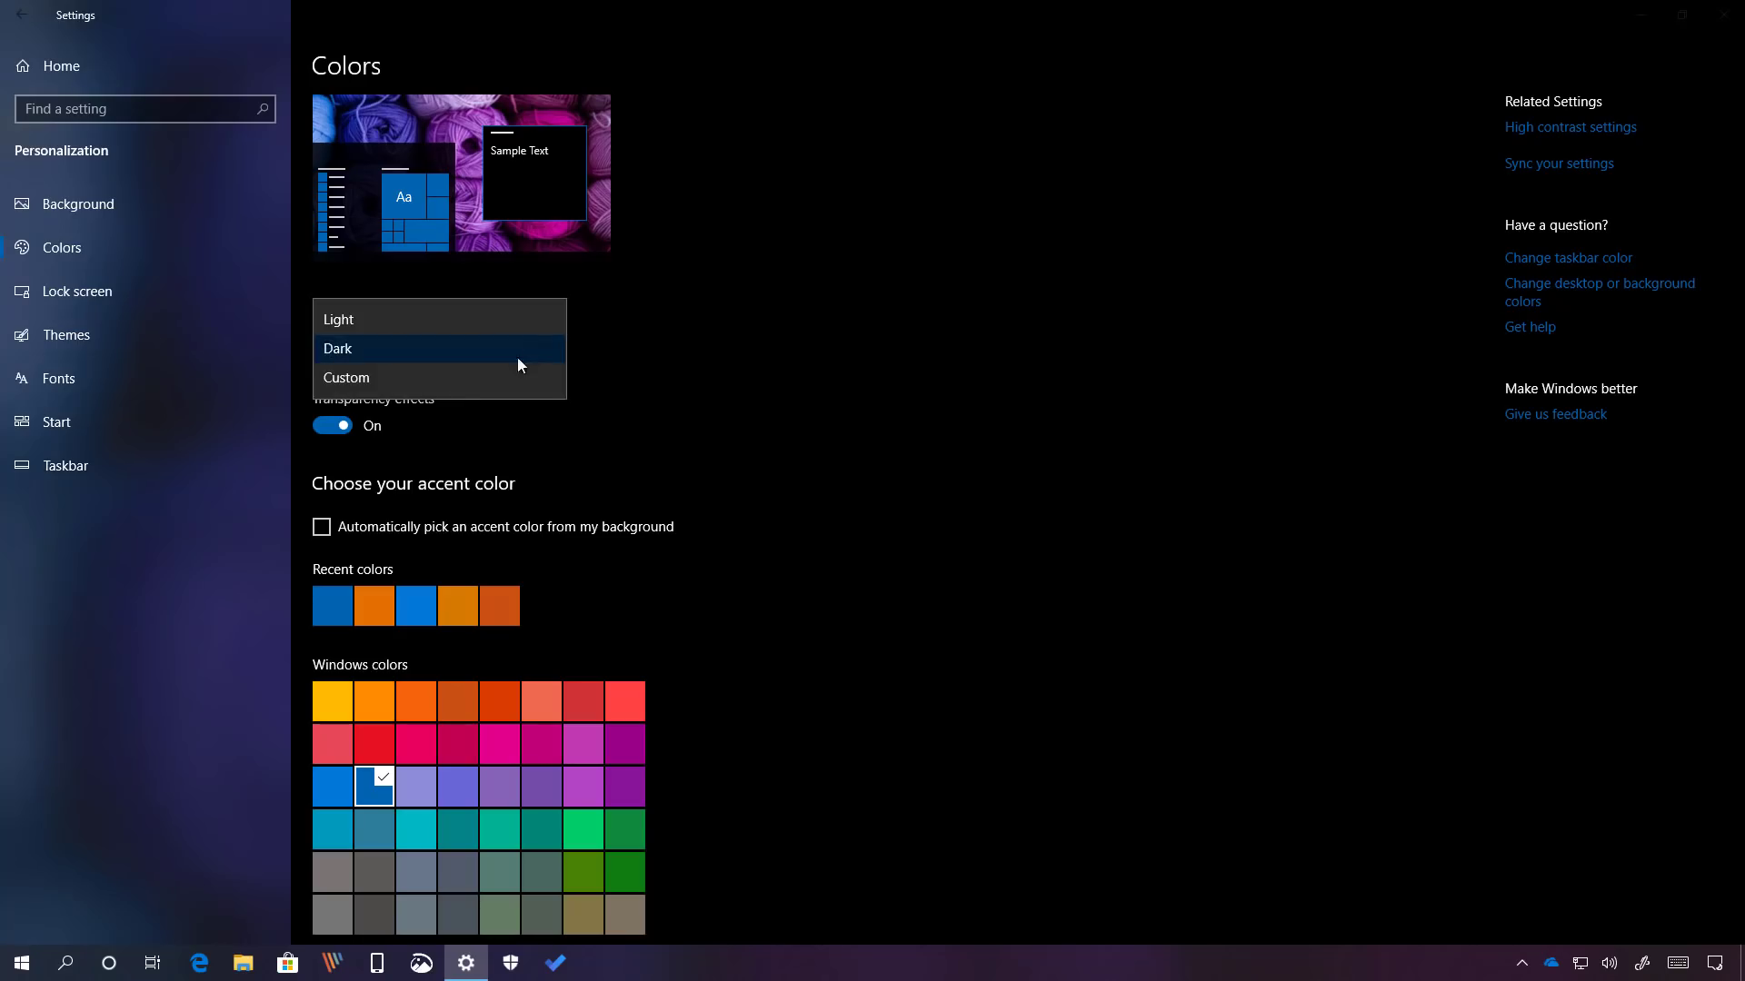
{"action": "left_click", "coordinate": [476, 380]}
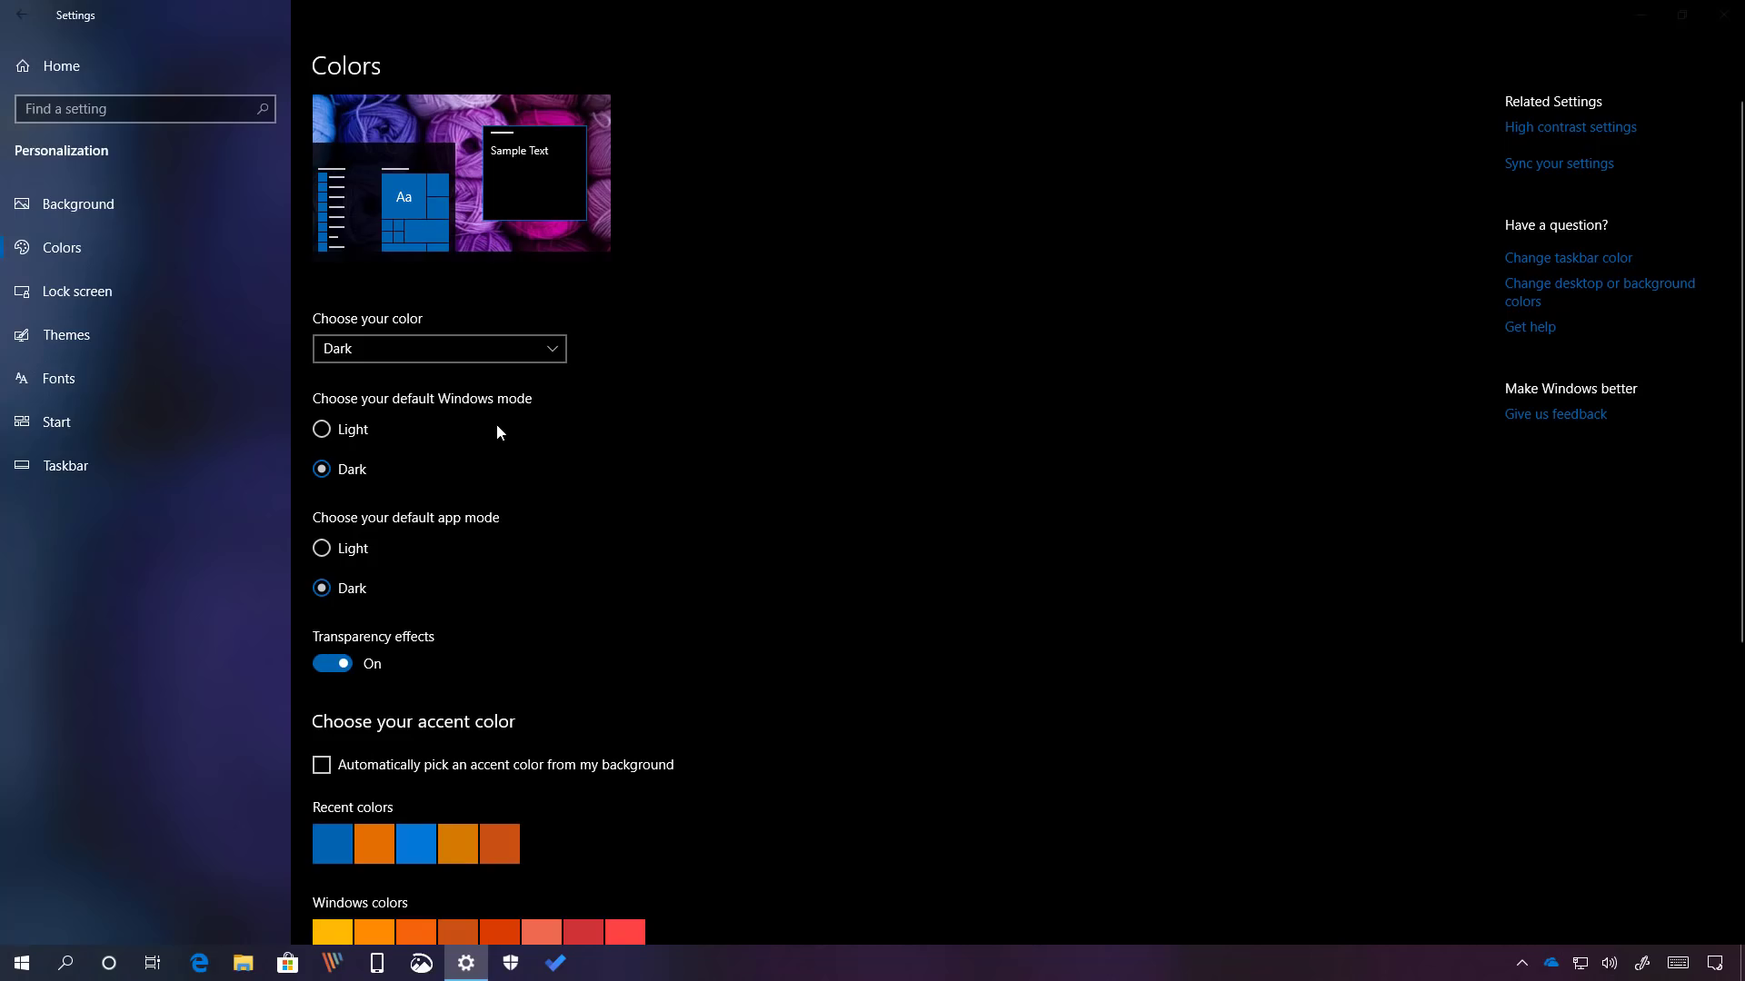
{"action": "left_click", "coordinate": [346, 548]}
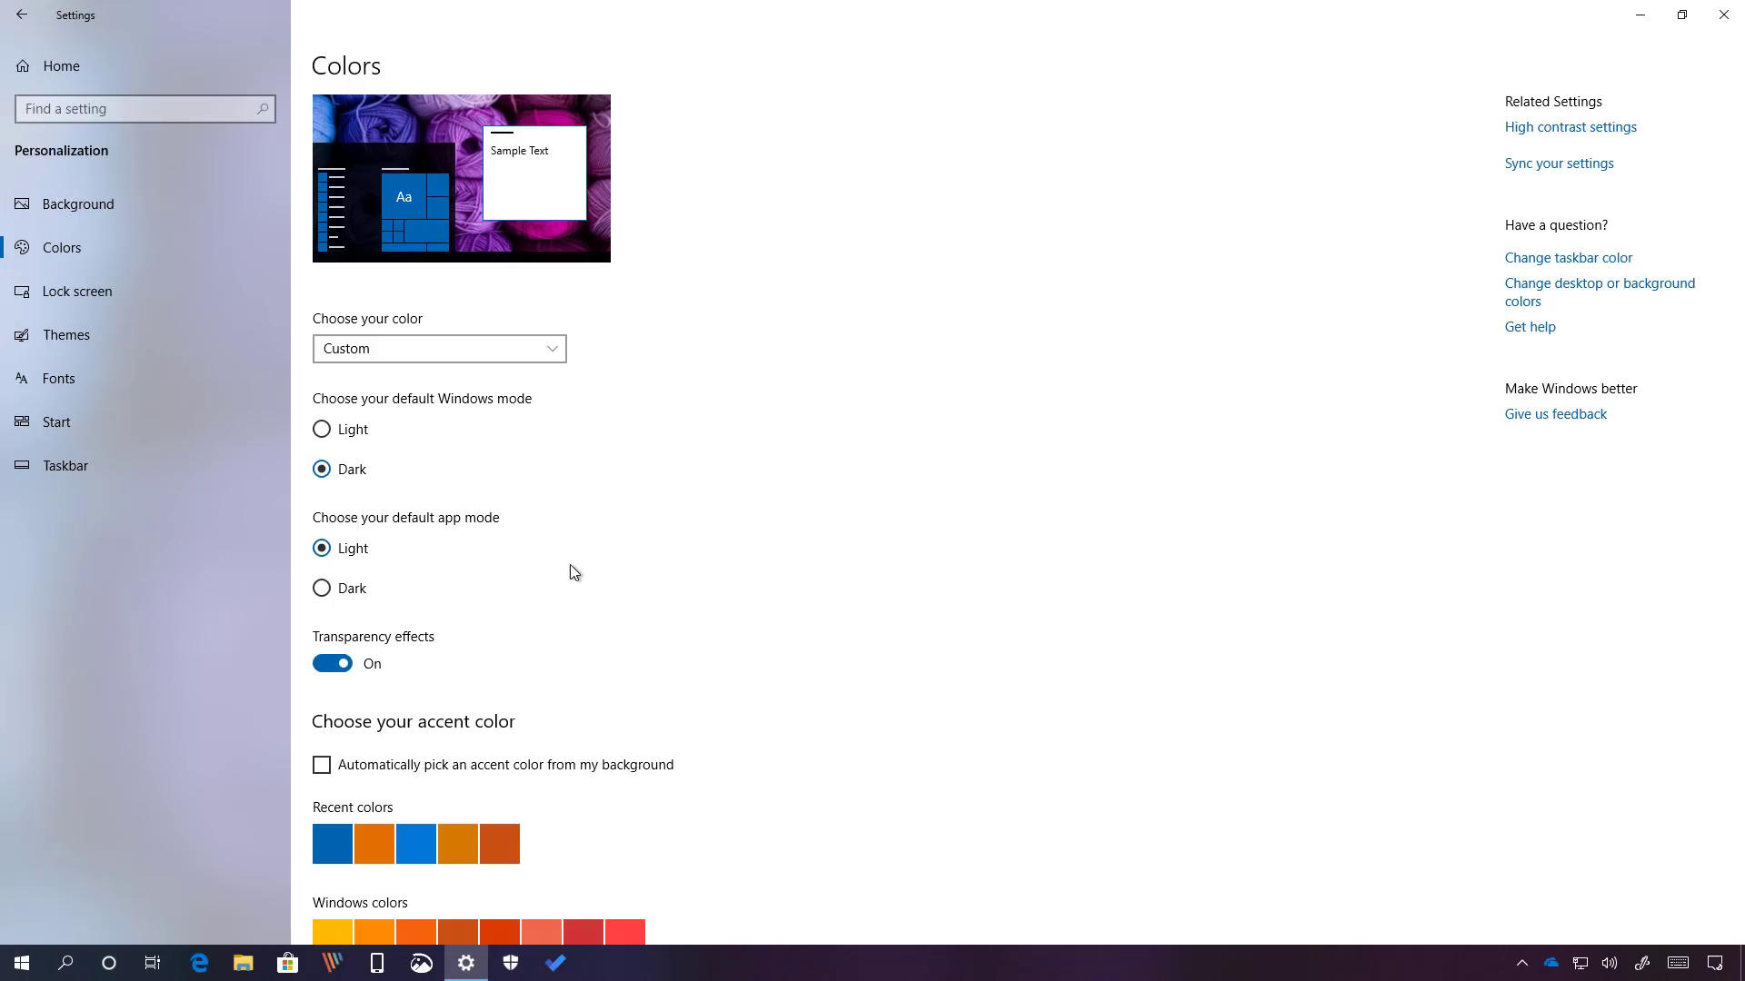
{"action": "left_click", "coordinate": [449, 348]}
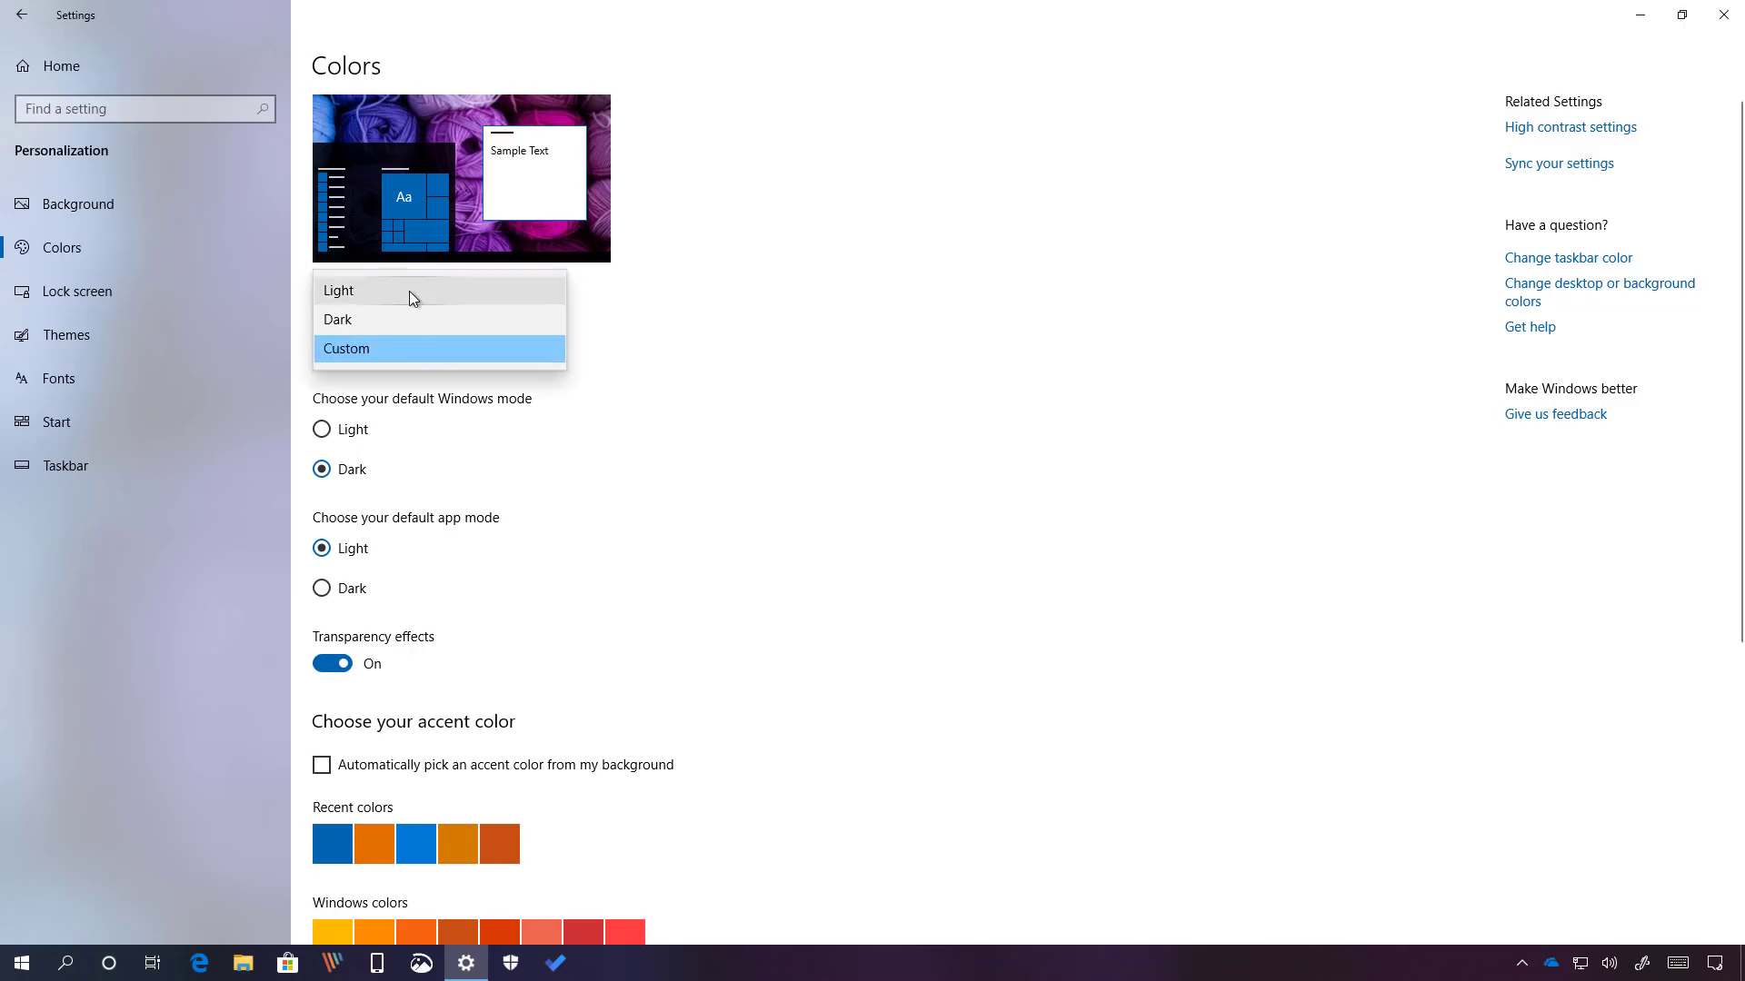
{"action": "left_click", "coordinate": [411, 291]}
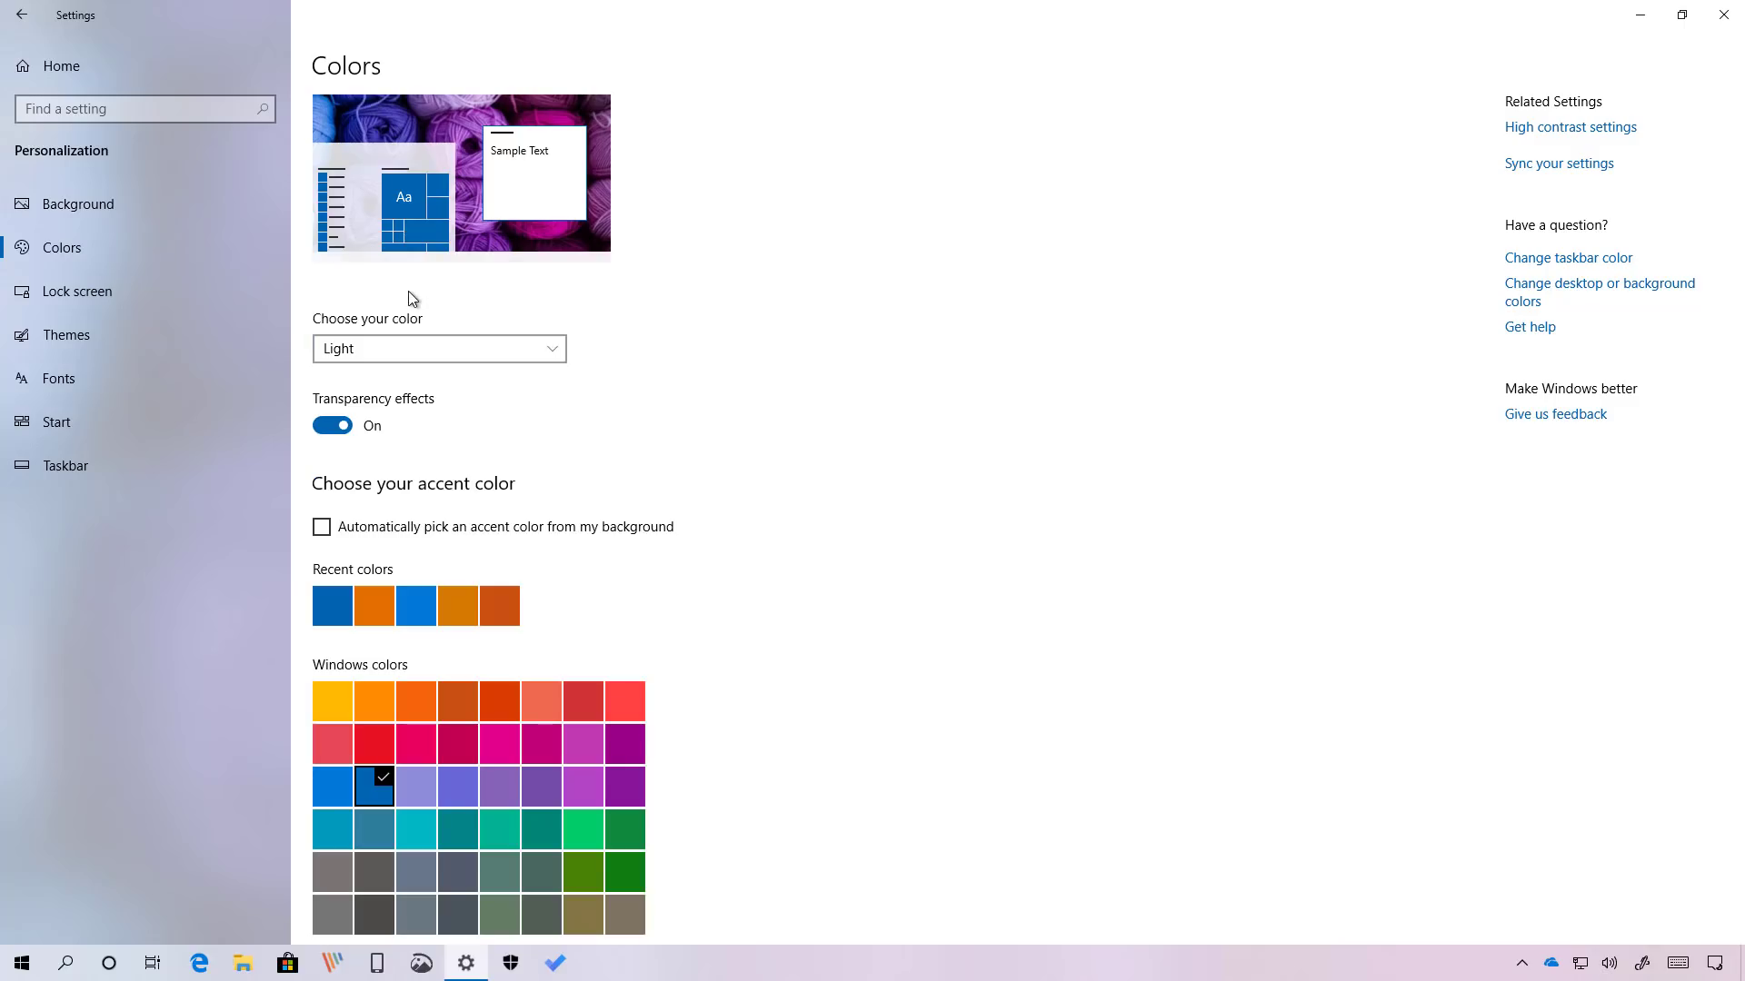
{"action": "left_click", "coordinate": [148, 344]}
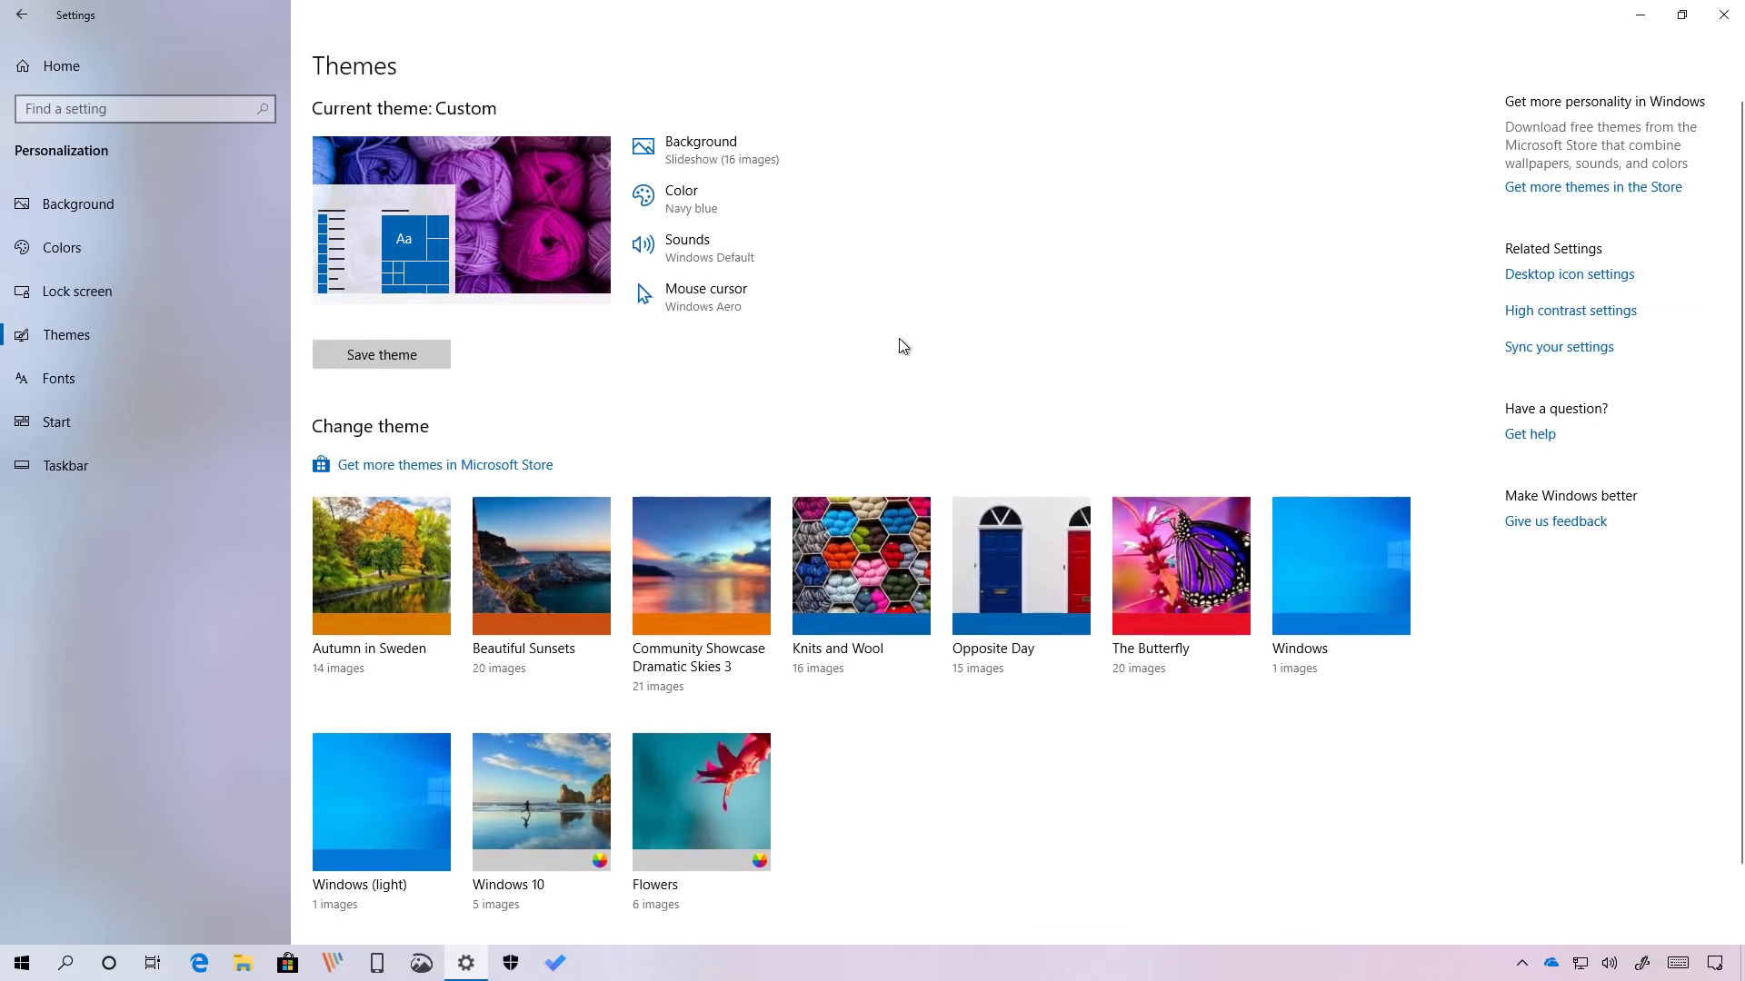
{"action": "scroll", "coordinate": [923, 331], "scroll_direction": "down", "scroll_amount": 2}
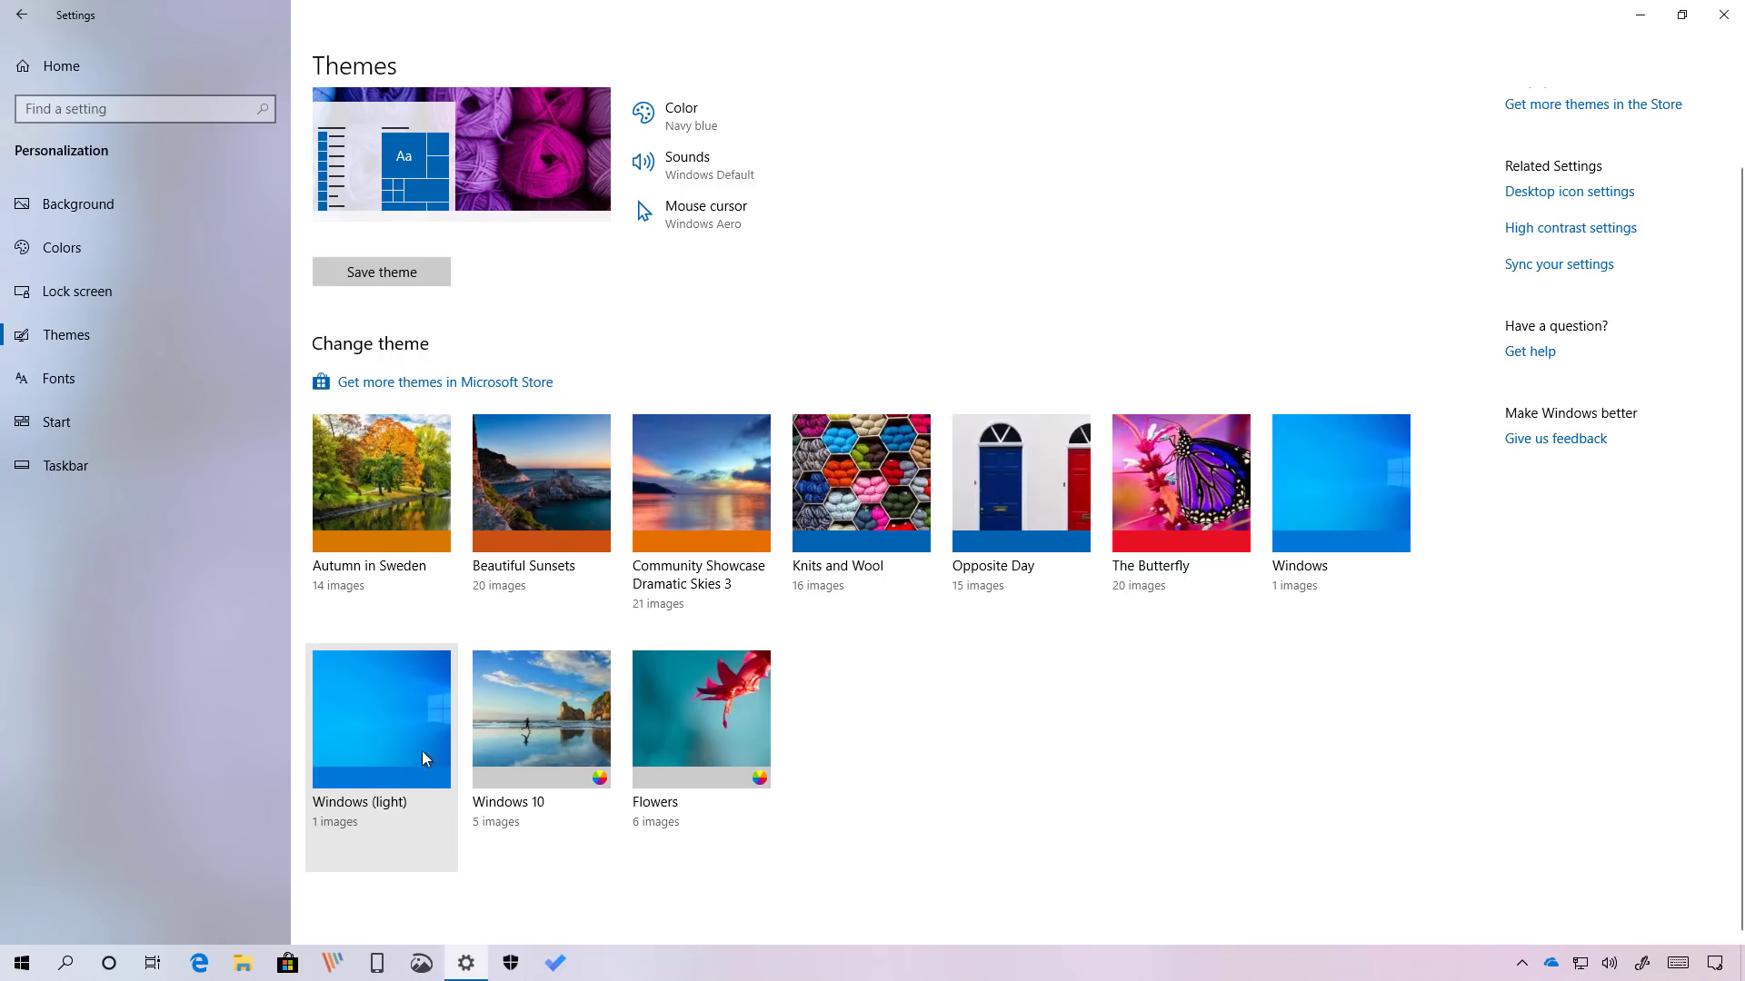
View System & reserved storage (2.79 GB reserved) under System > Storage, then minimize Settings.
{"action": "left_click", "coordinate": [1640, 15]}
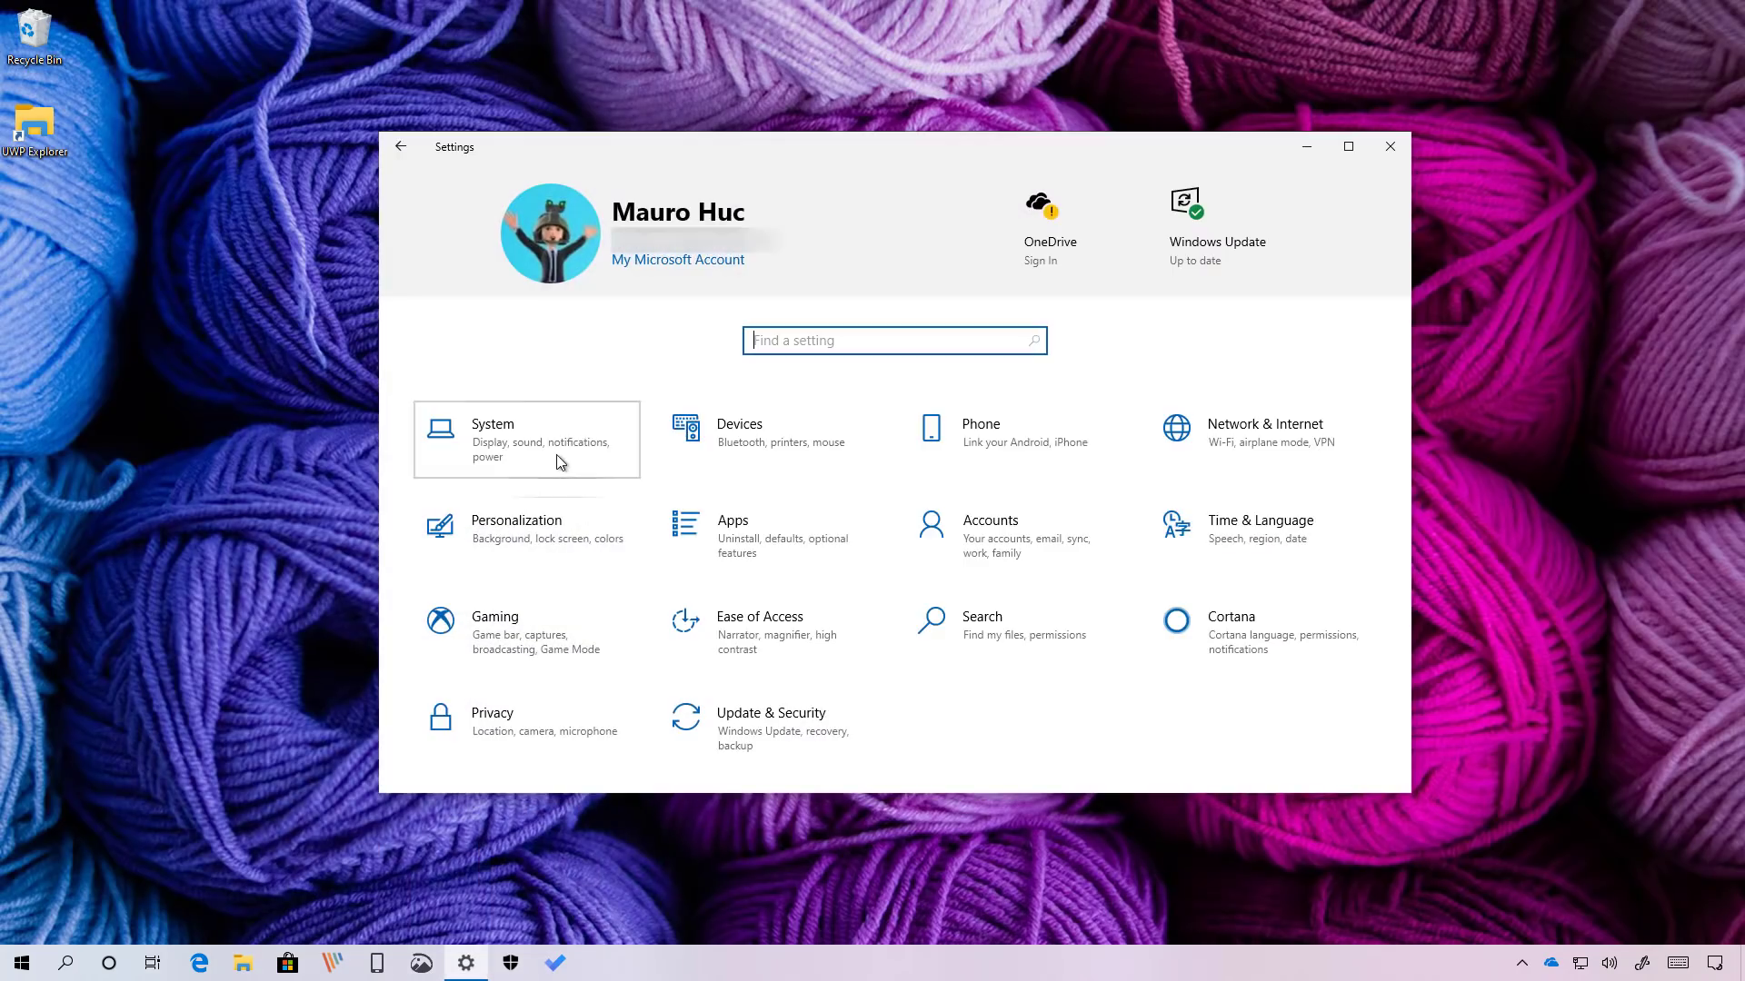
{"action": "left_click", "coordinate": [556, 455]}
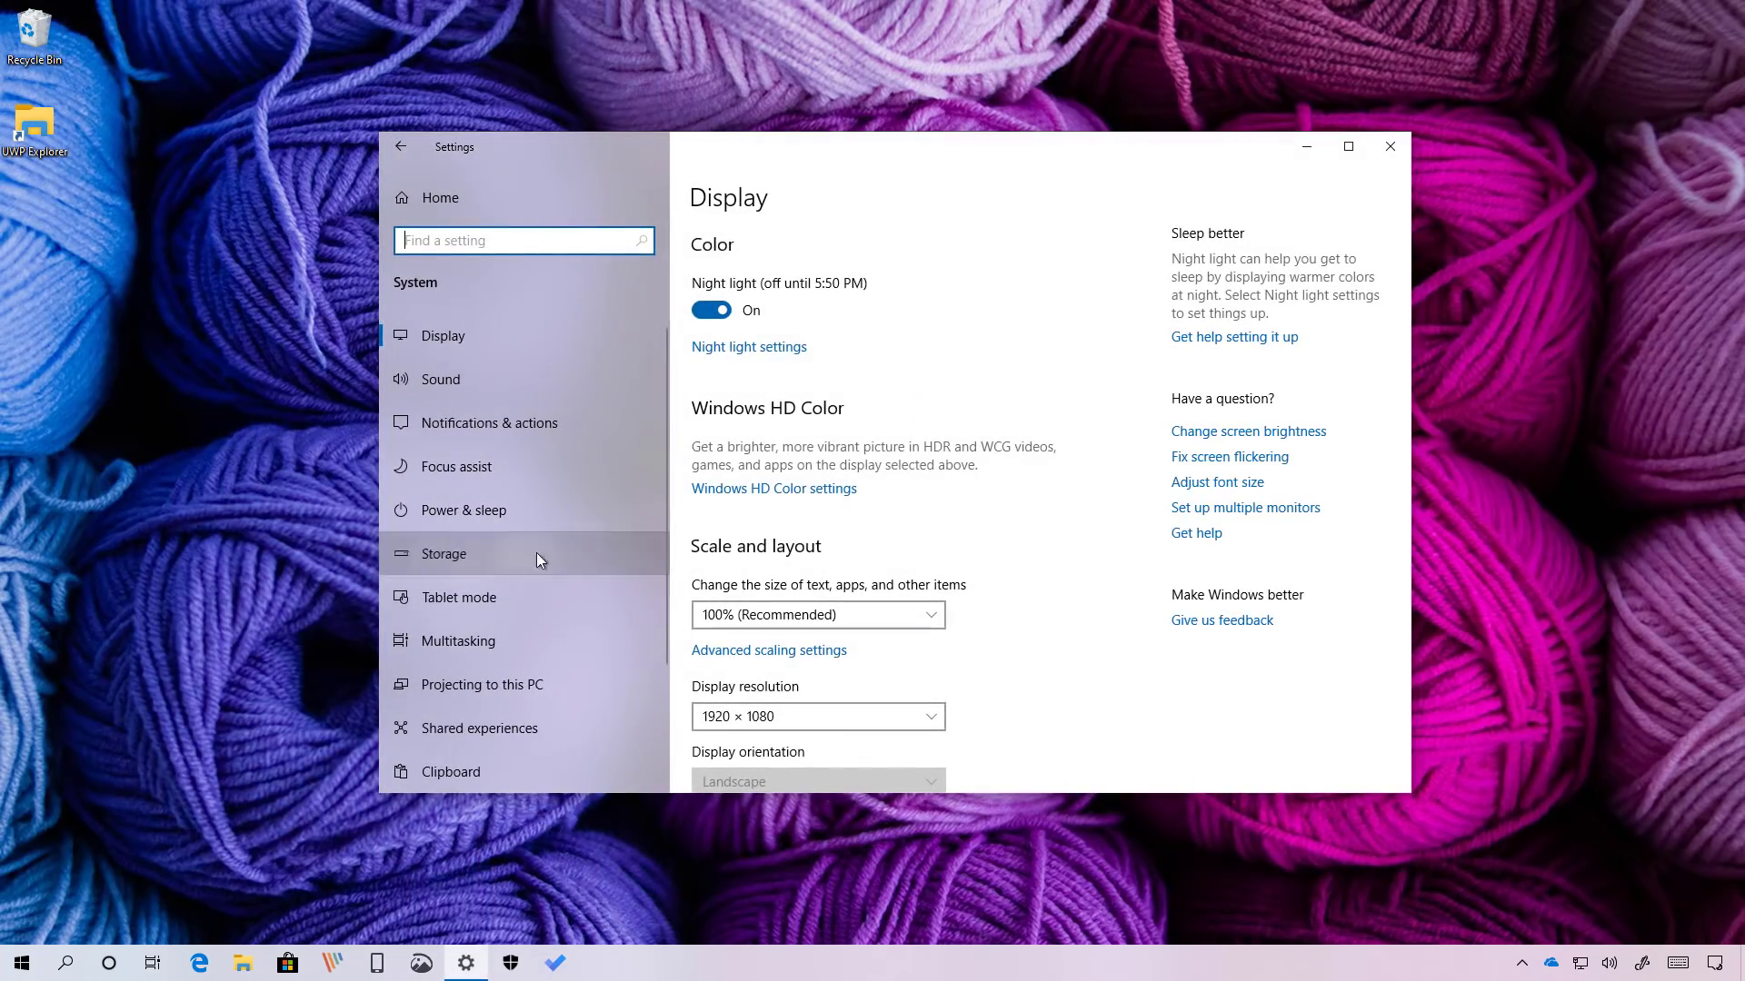
{"action": "left_click", "coordinate": [536, 556]}
{"action": "left_click", "coordinate": [814, 531]}
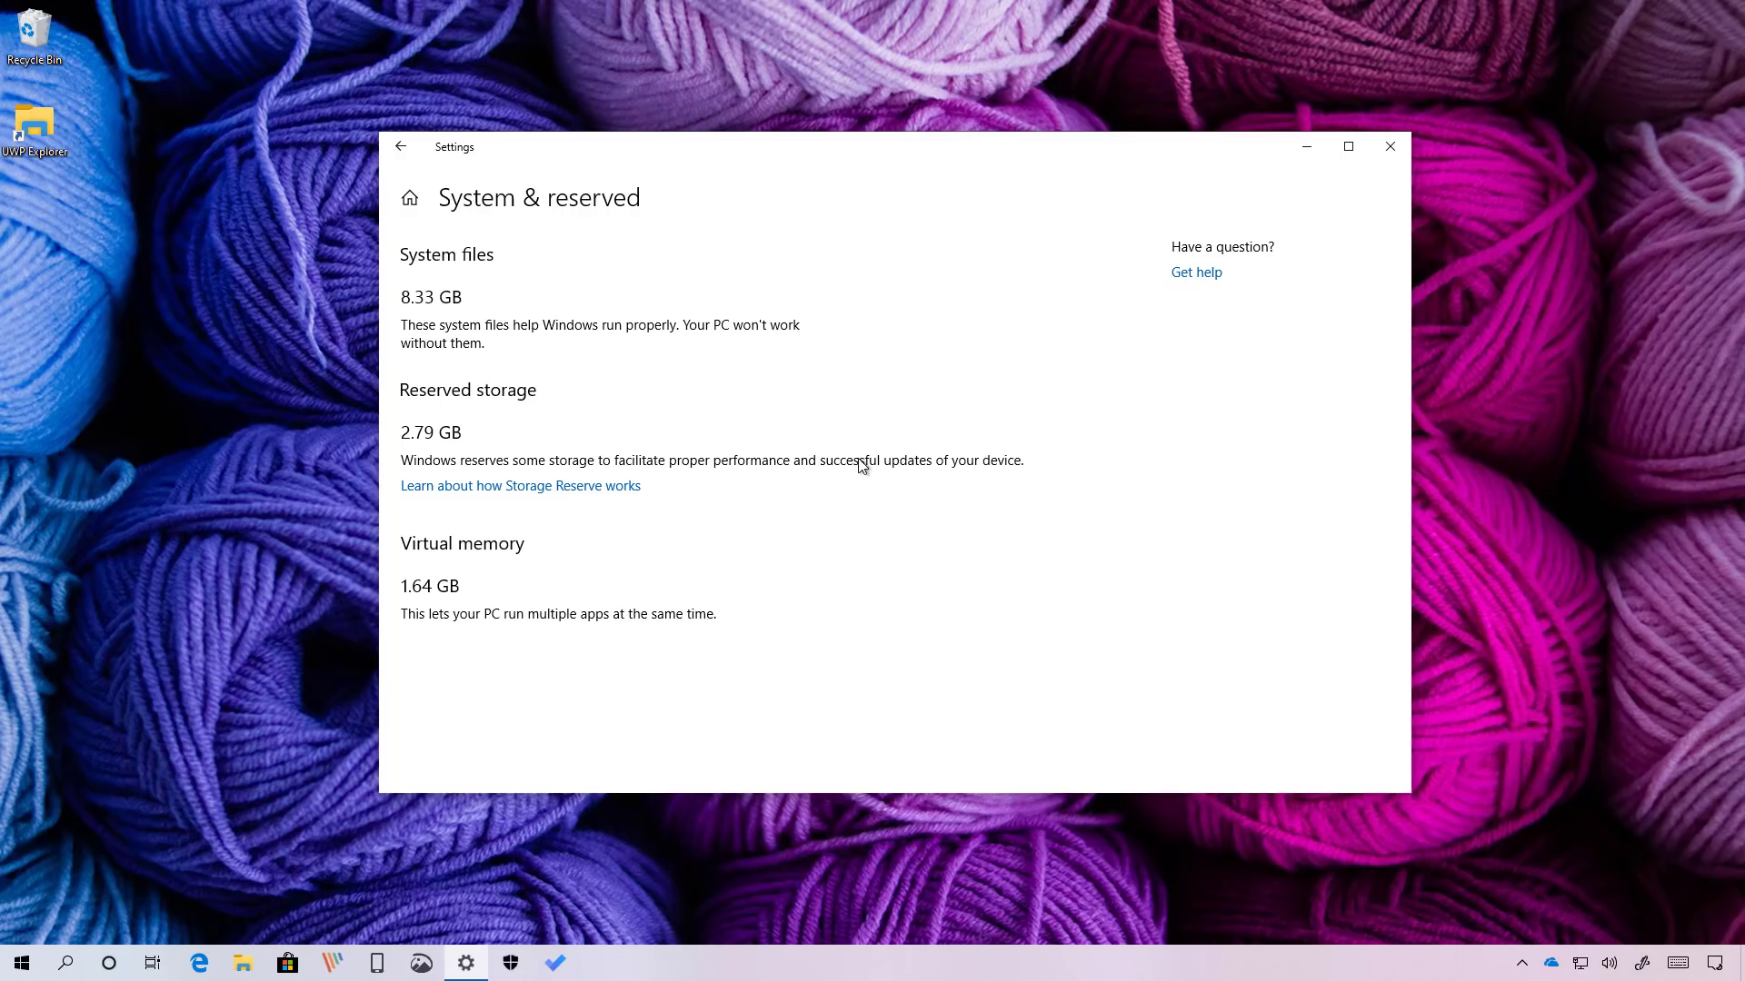
{"action": "left_click", "coordinate": [1305, 146]}
Launch Windows Sandbox by searching 'windows sa' from the Start menu.
{"action": "key", "text": "super"}
{"action": "type", "text": "windows sa"}
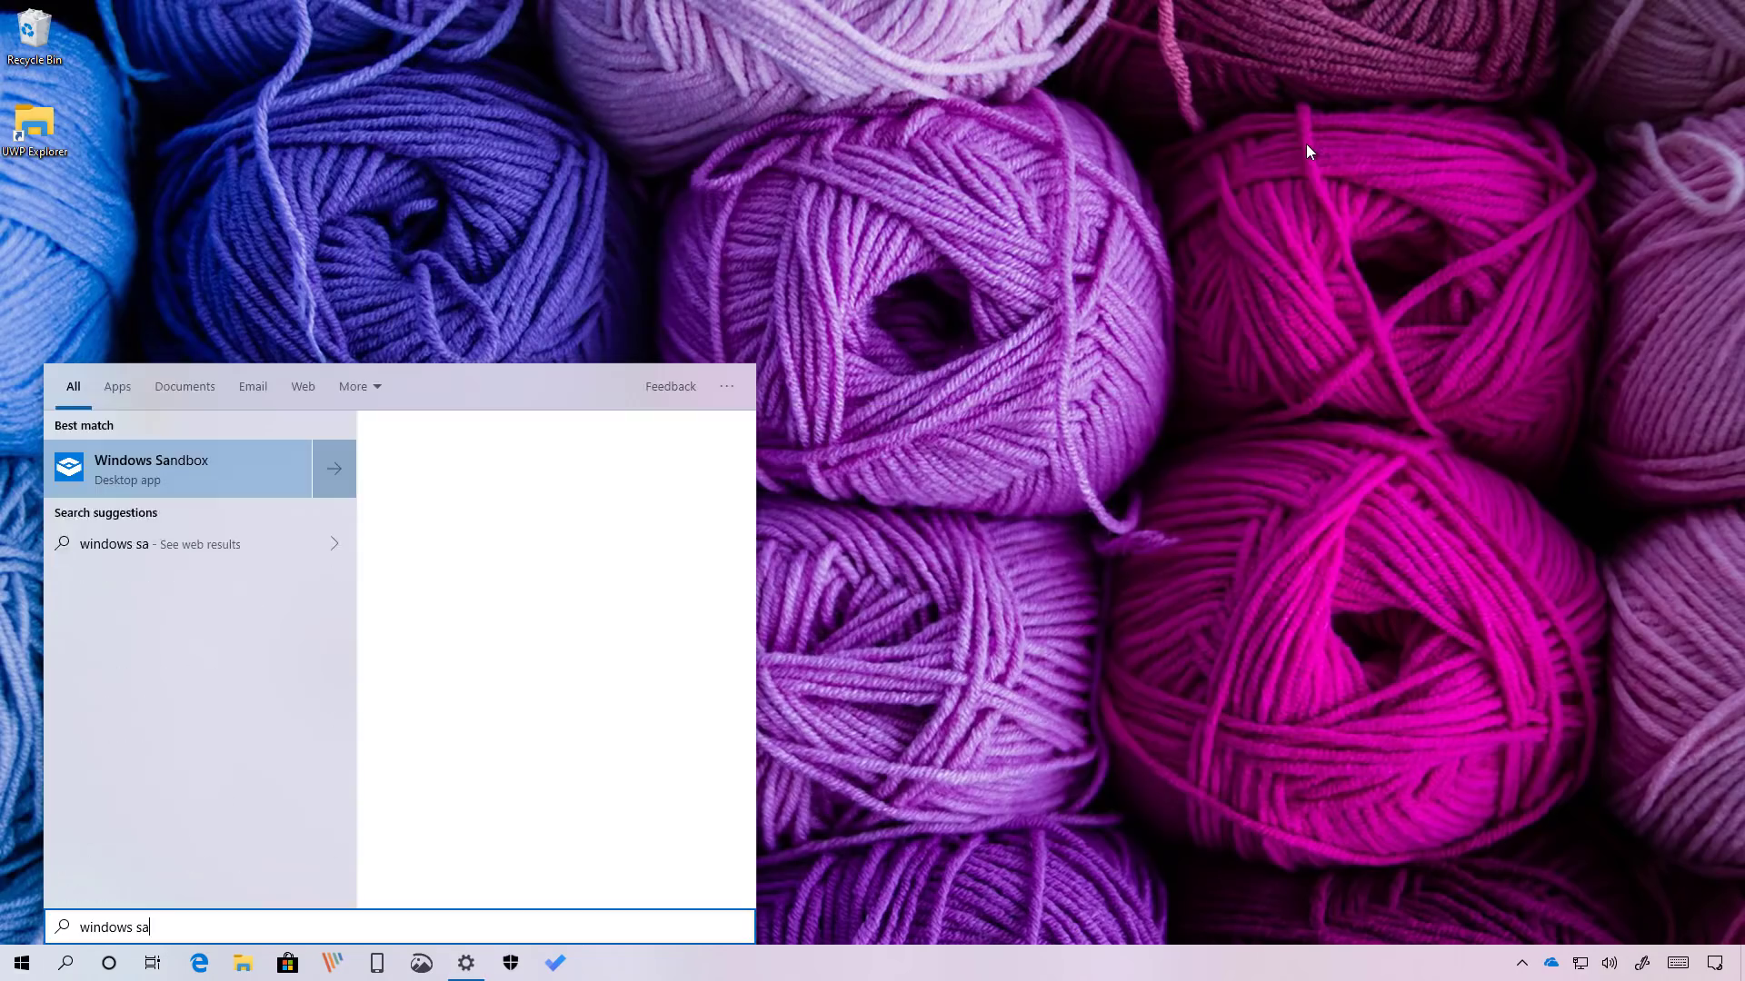
{"action": "key", "text": "Return"}
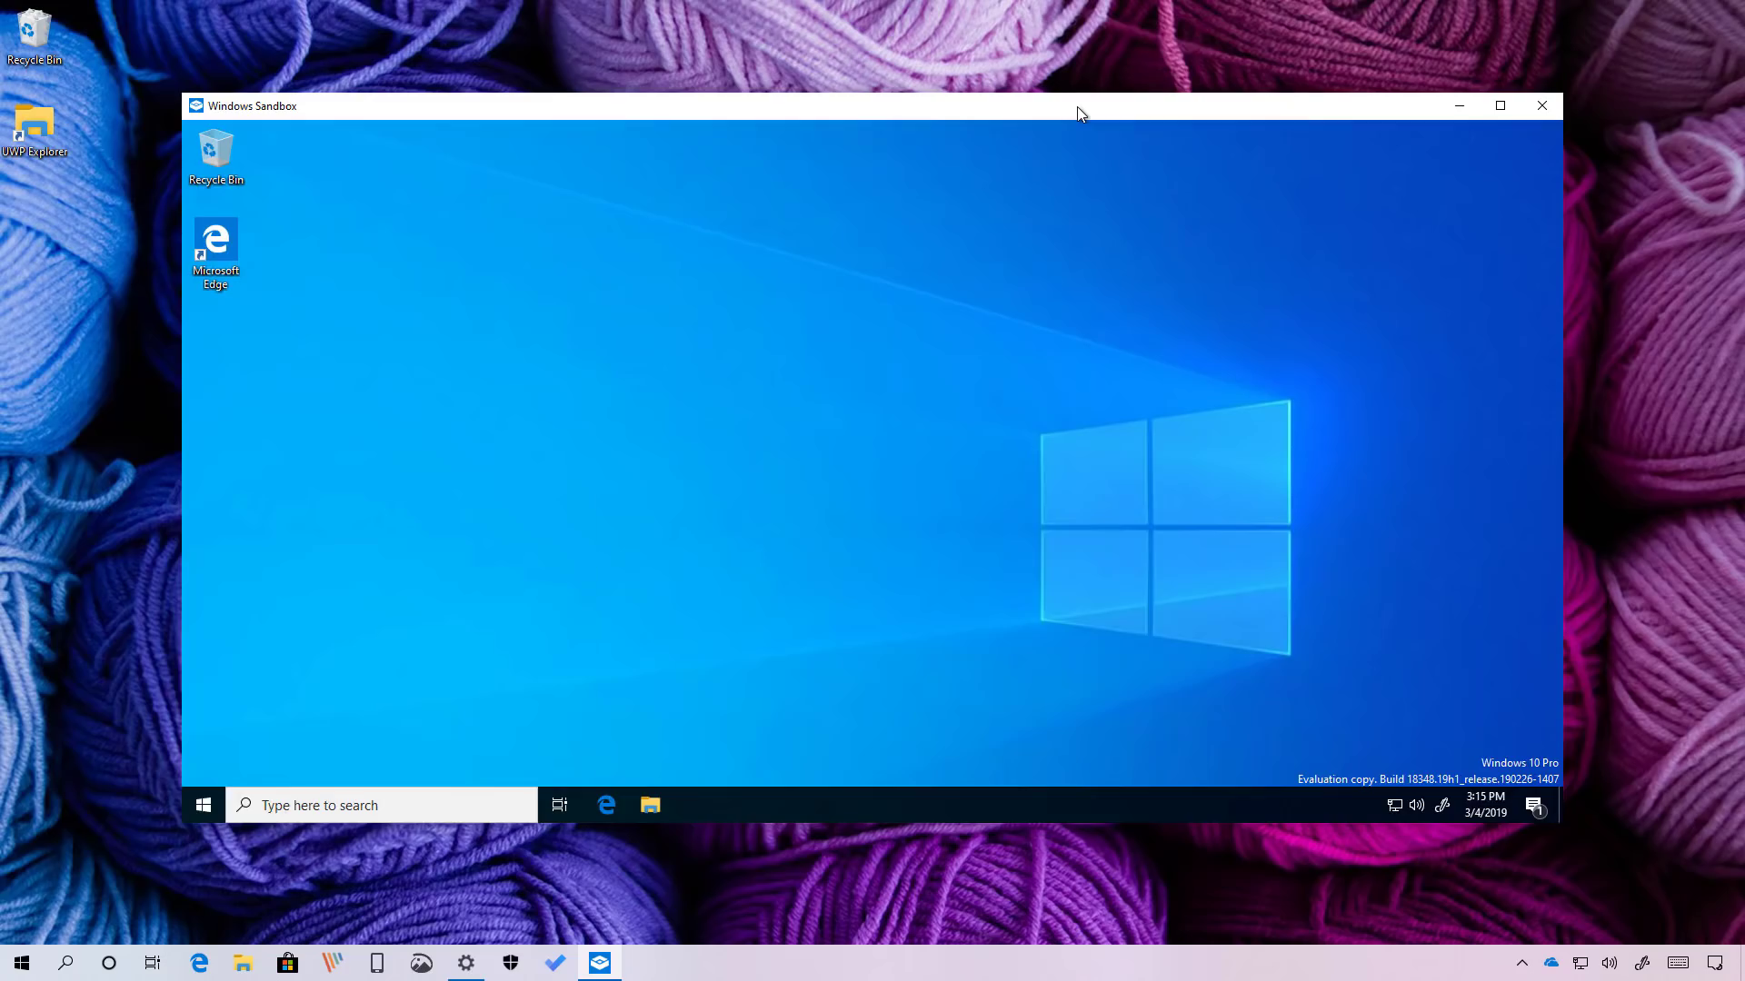
Open Turn Windows features on or off and select the ticked Windows Sandbox feature.
{"action": "key", "text": "super"}
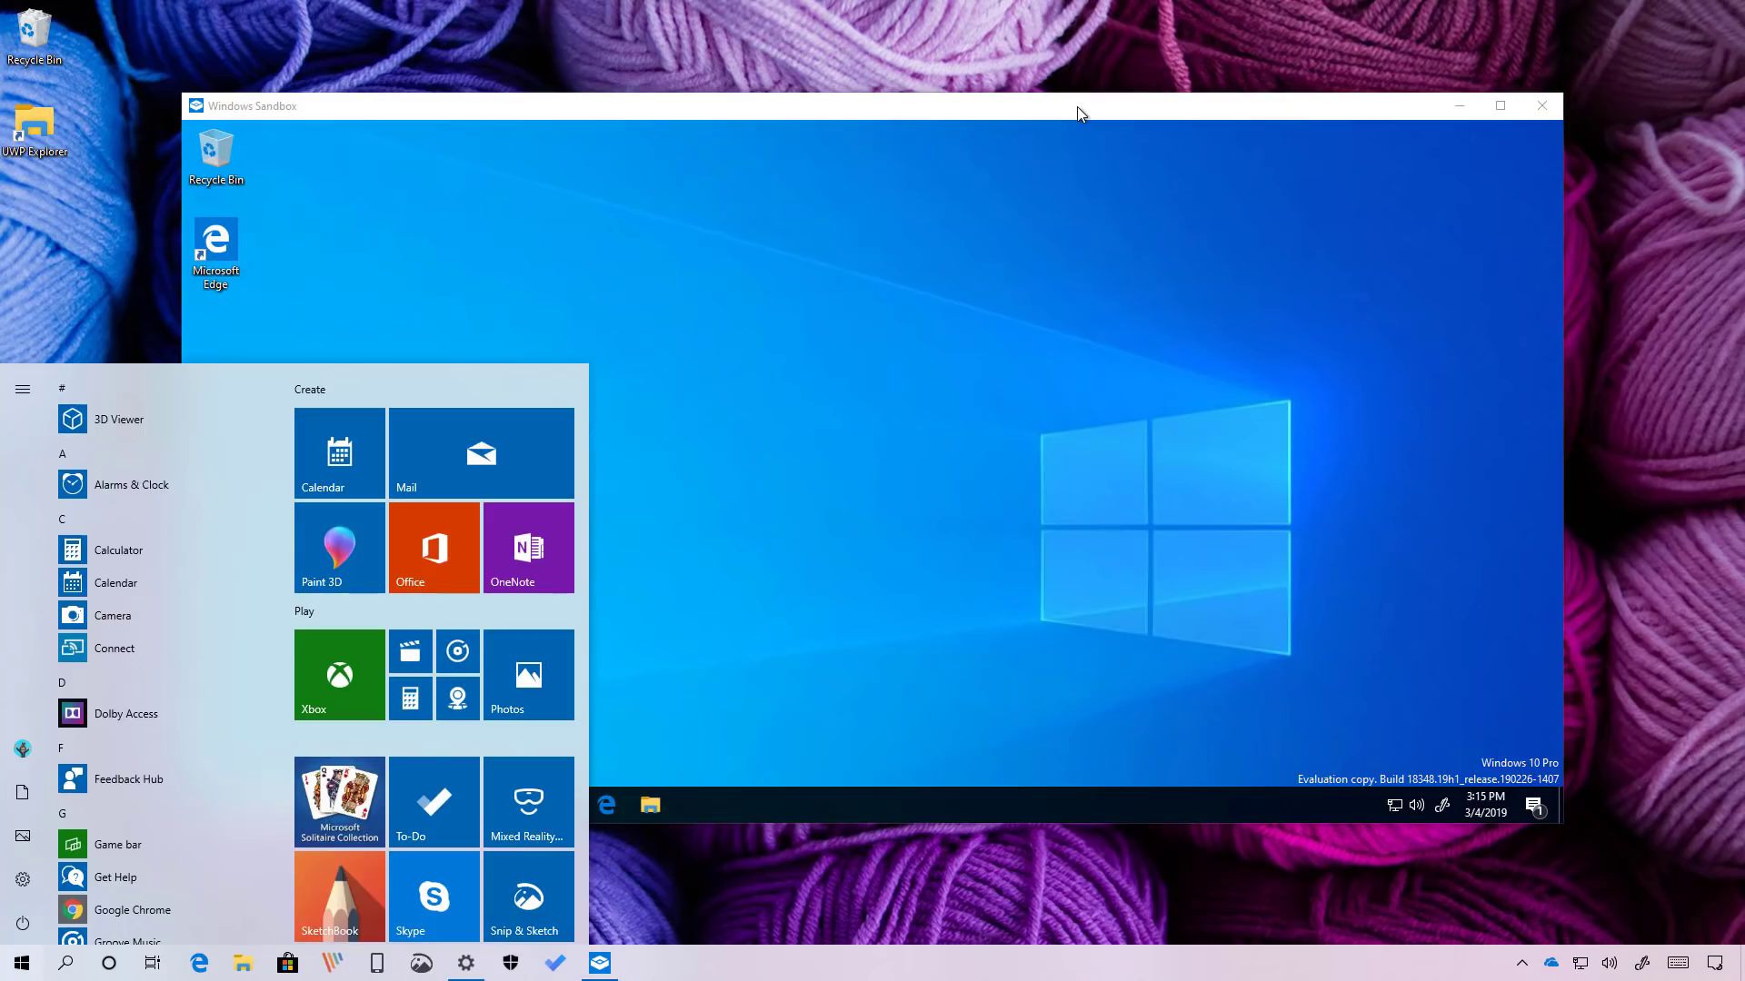
{"action": "type", "text": "turn"}
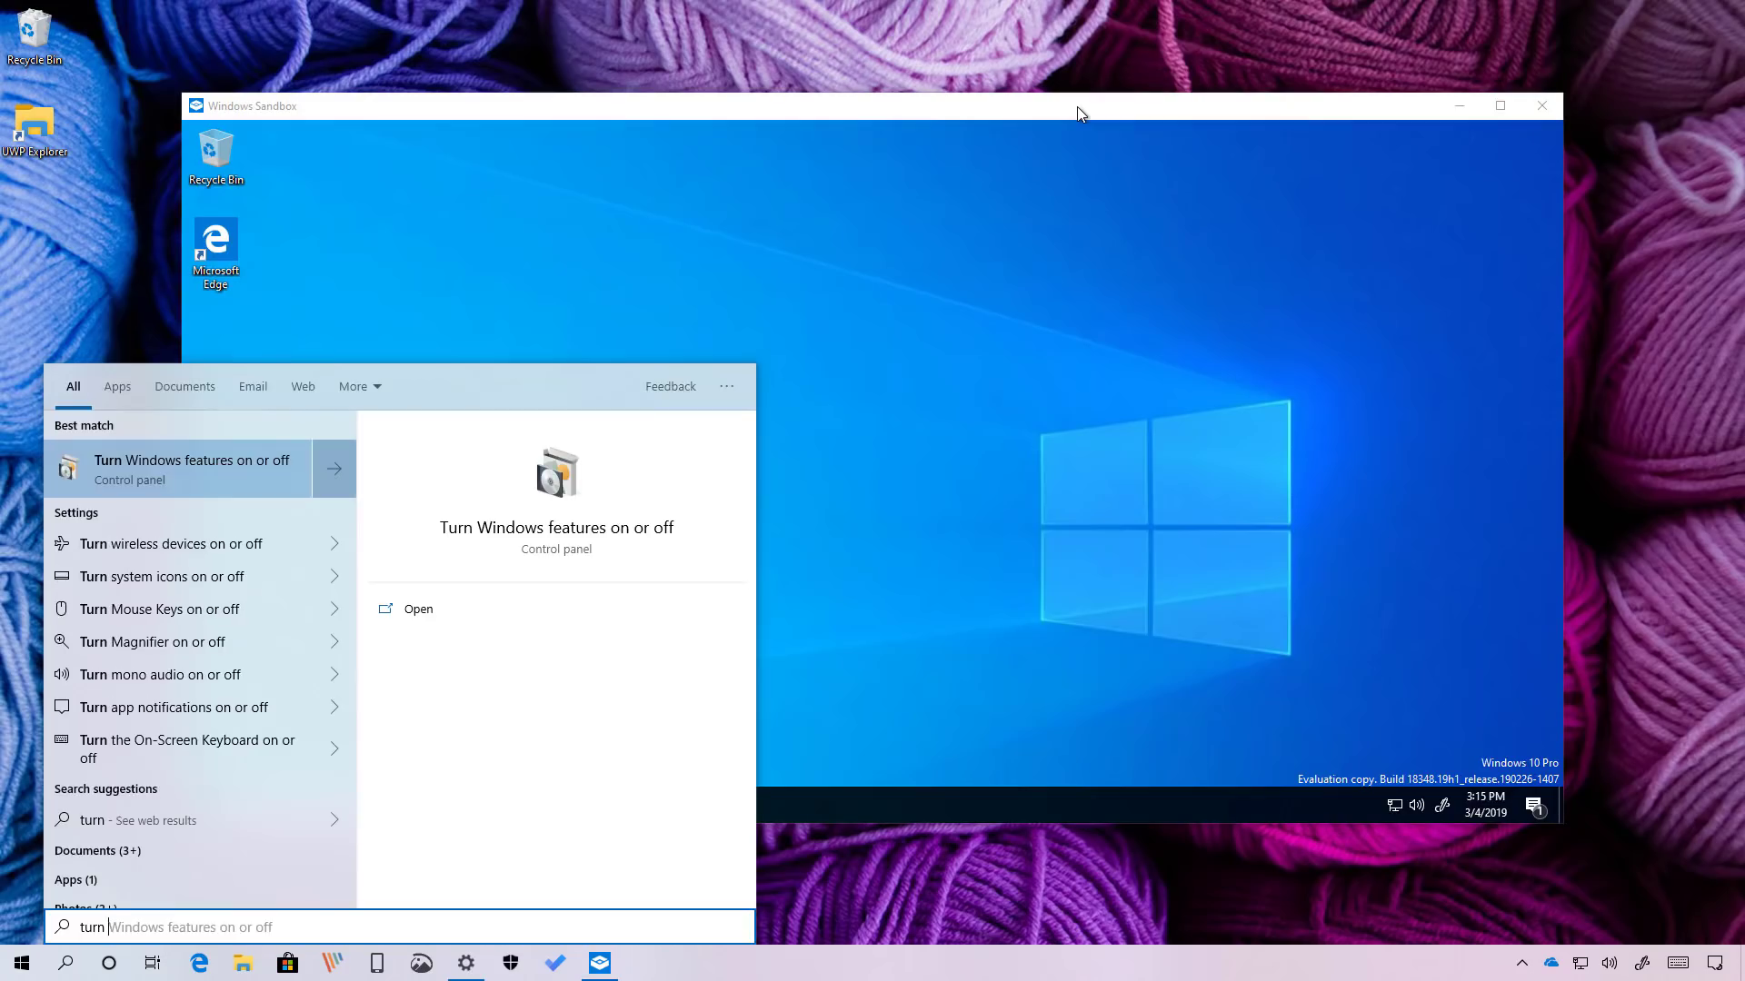
{"action": "key", "text": "Return"}
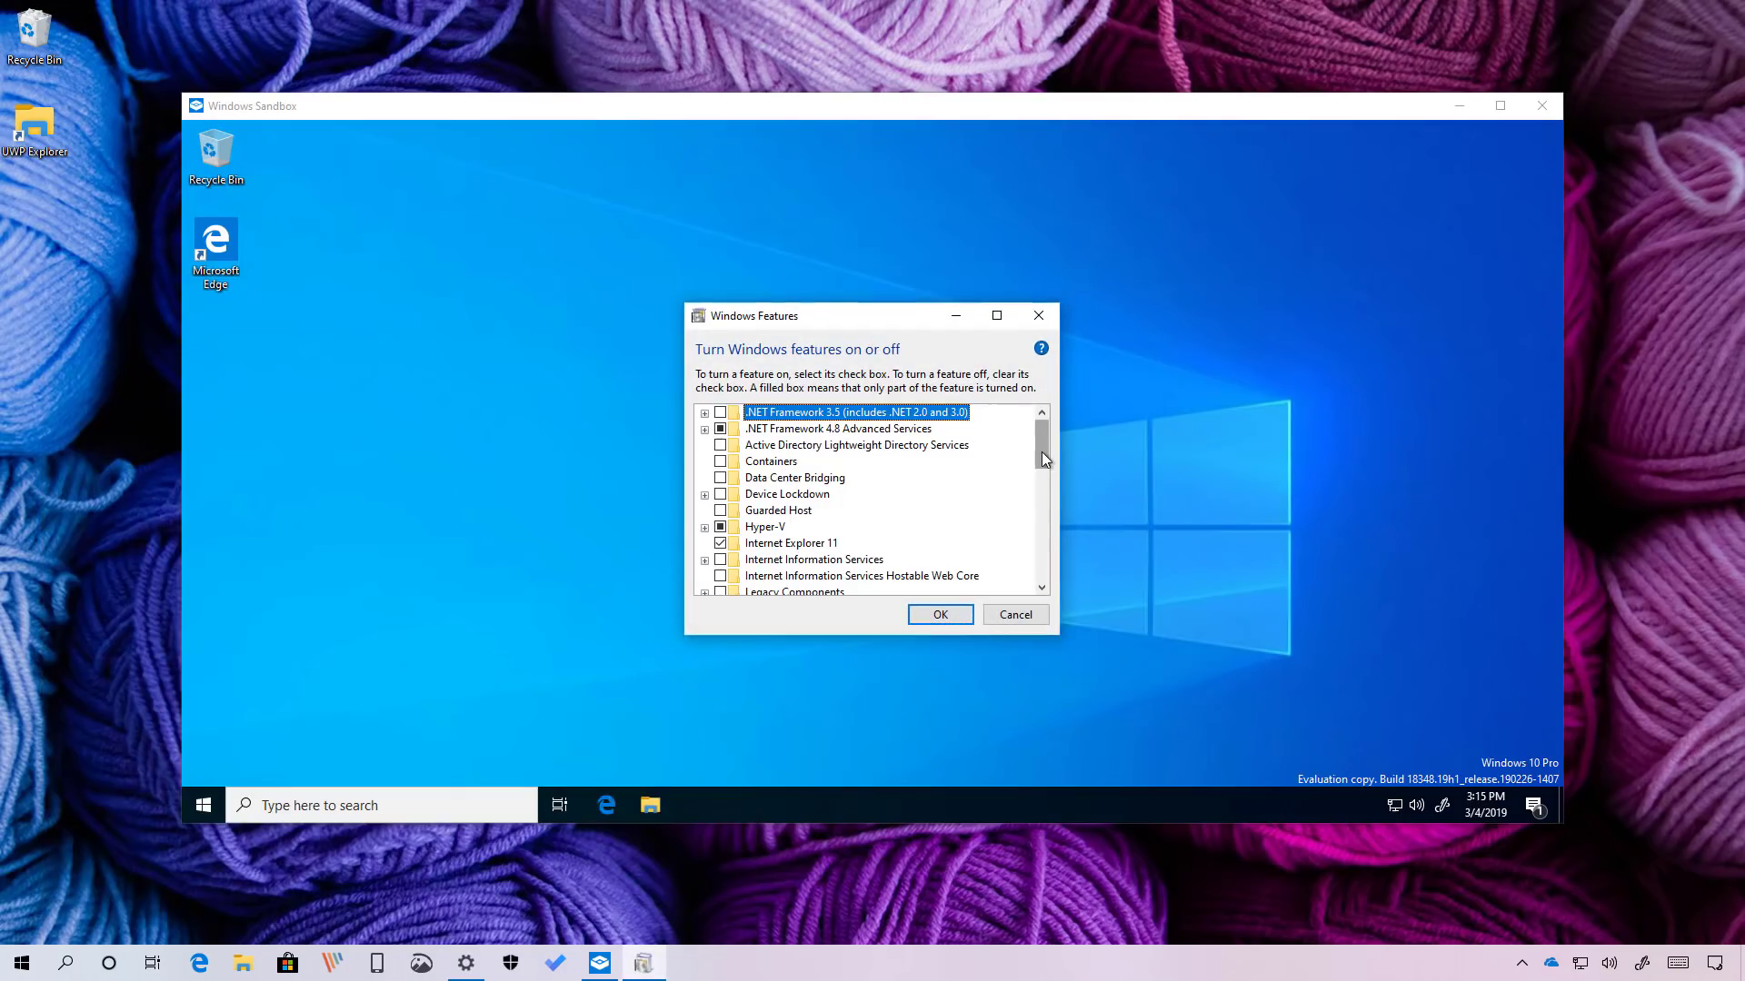
{"action": "left_click_drag", "start_coordinate": [1041, 451], "coordinate": [1043, 561]}
{"action": "left_click", "coordinate": [749, 528]}
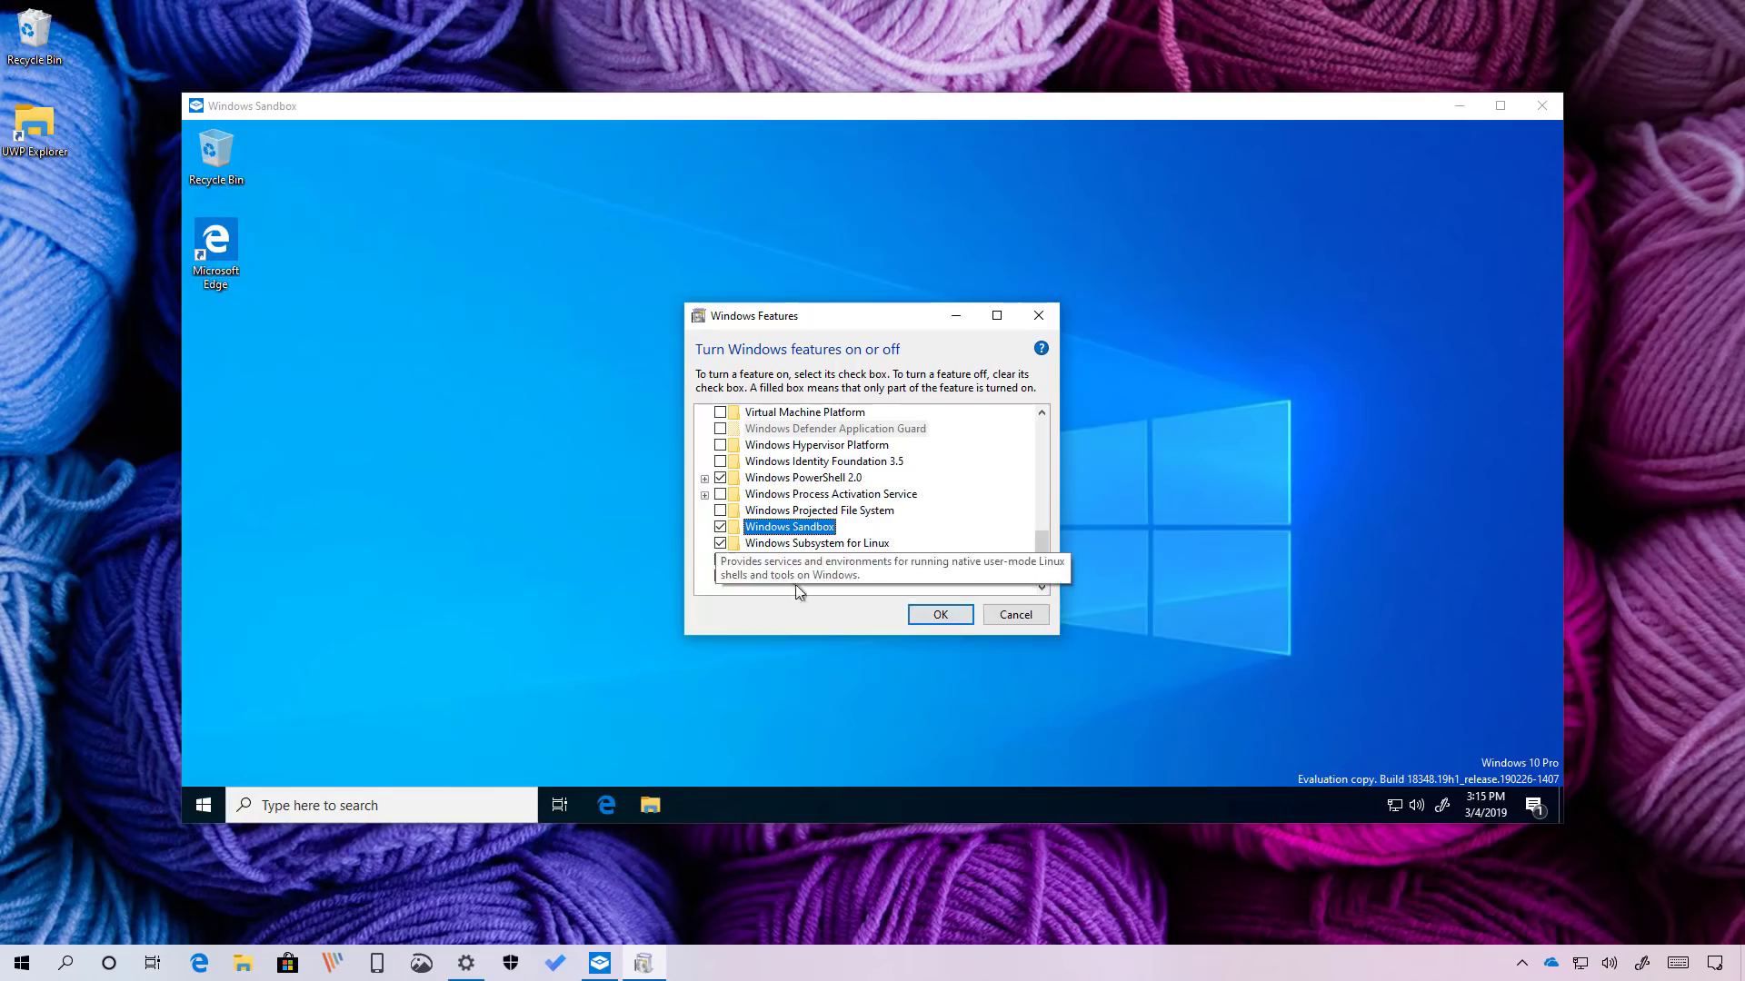
Close Windows Features unchanged, then download and run the Google Chrome installer in the sandbox.
{"action": "left_click", "coordinate": [1015, 615]}
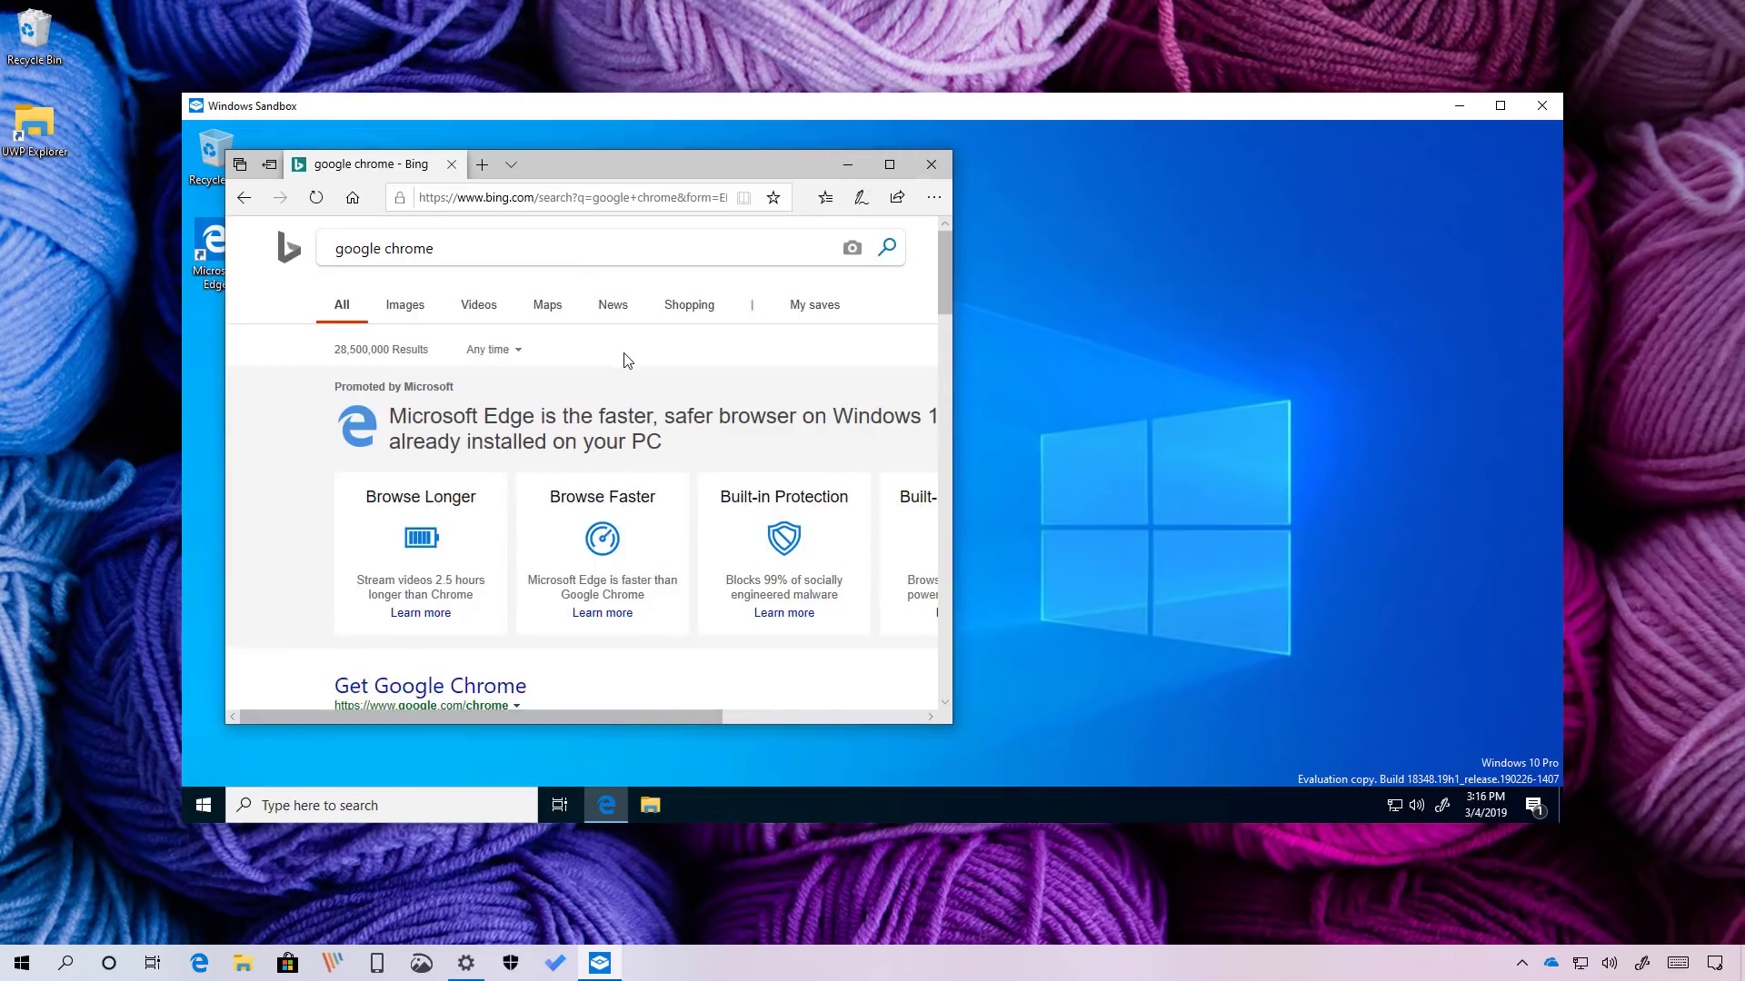
{"action": "scroll", "coordinate": [456, 506], "scroll_direction": "down", "scroll_amount": 2}
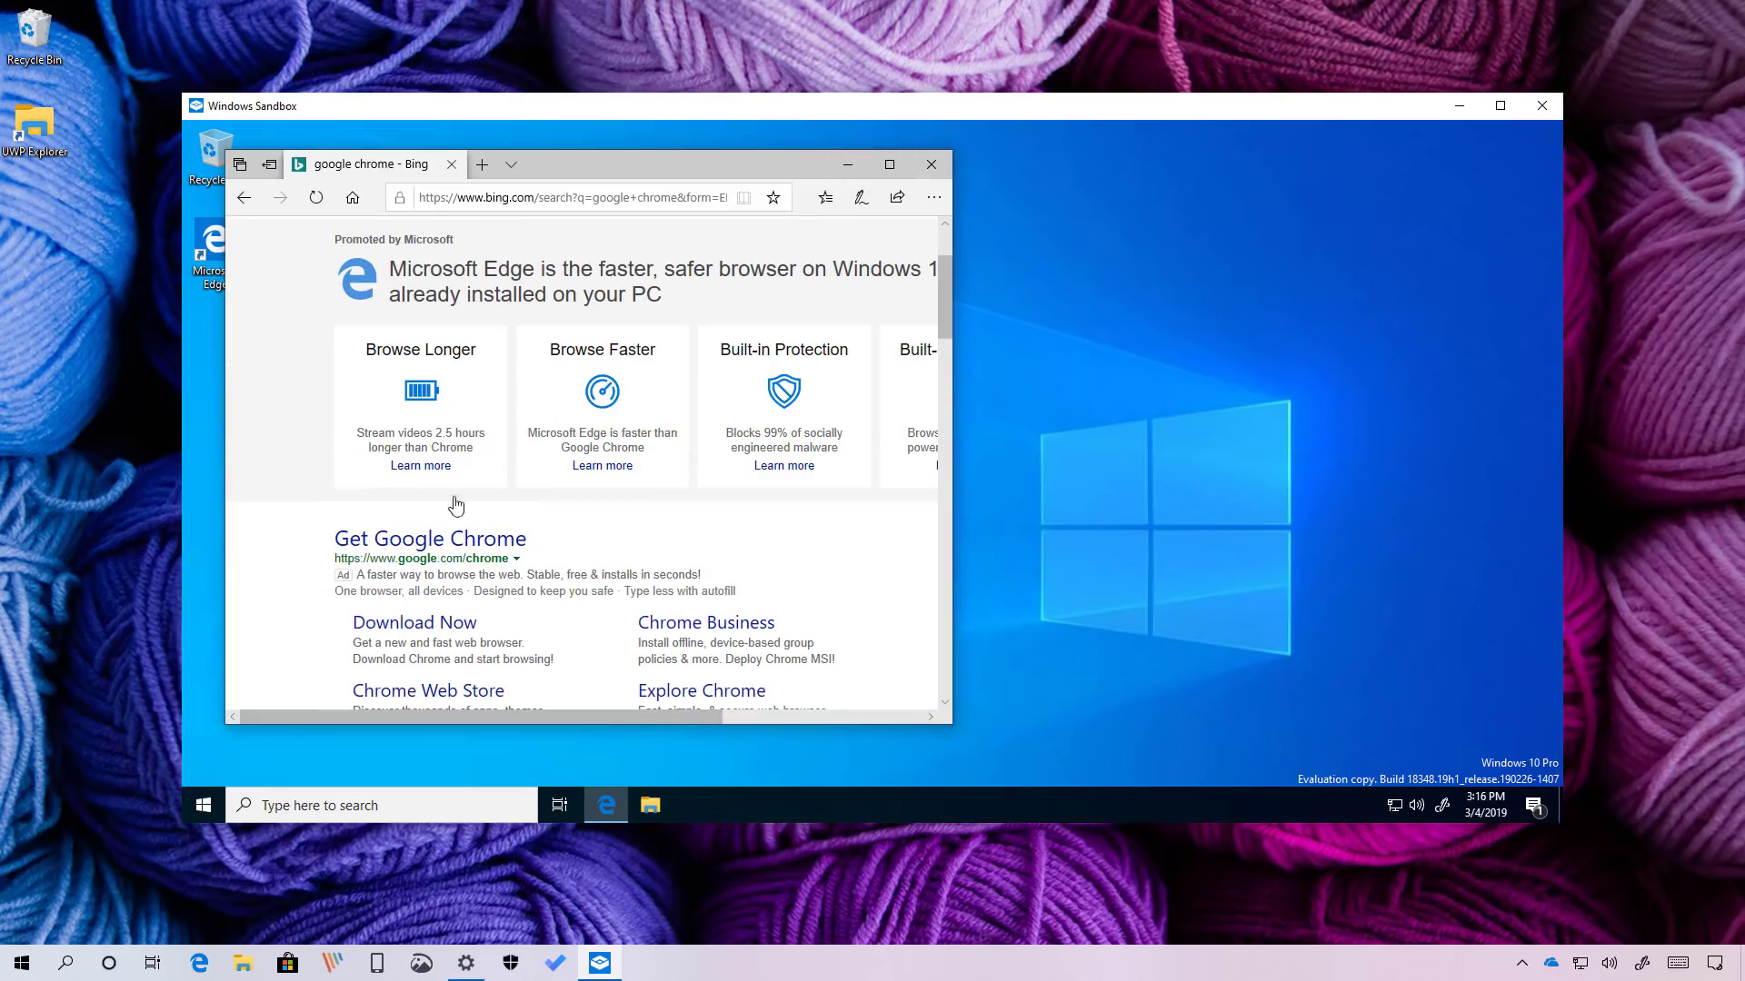
{"action": "left_click", "coordinate": [418, 632]}
{"action": "left_click", "coordinate": [587, 588]}
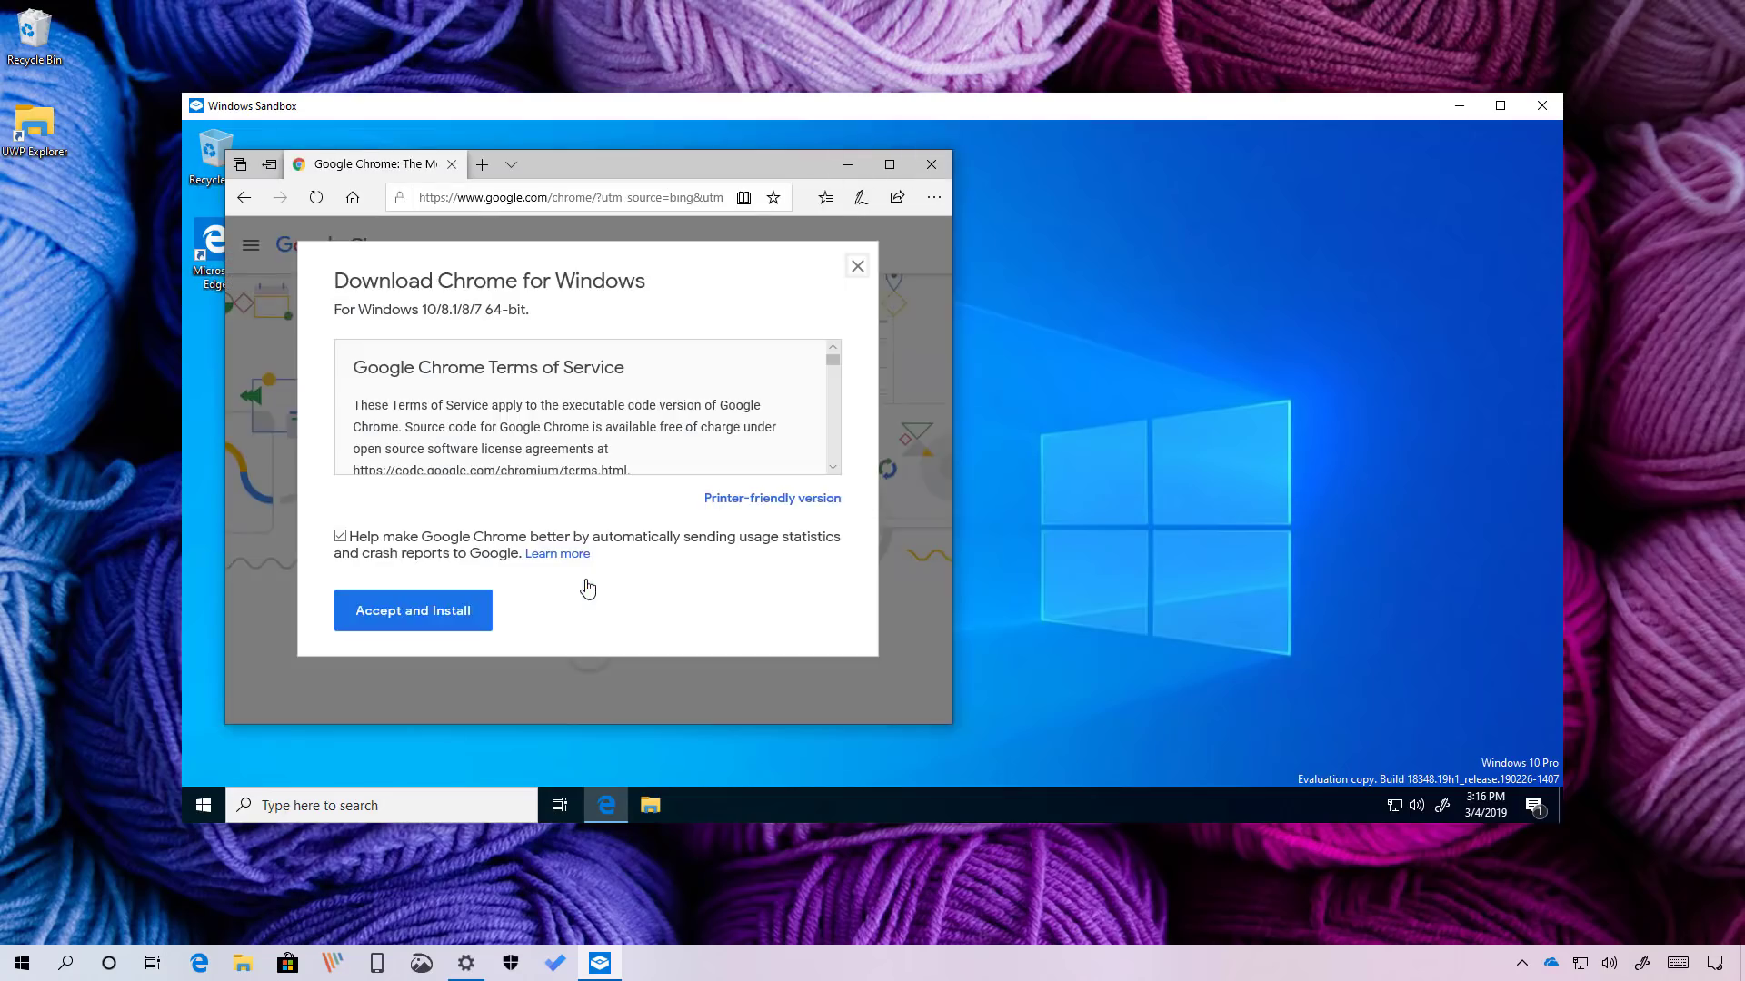
{"action": "left_click", "coordinate": [405, 612]}
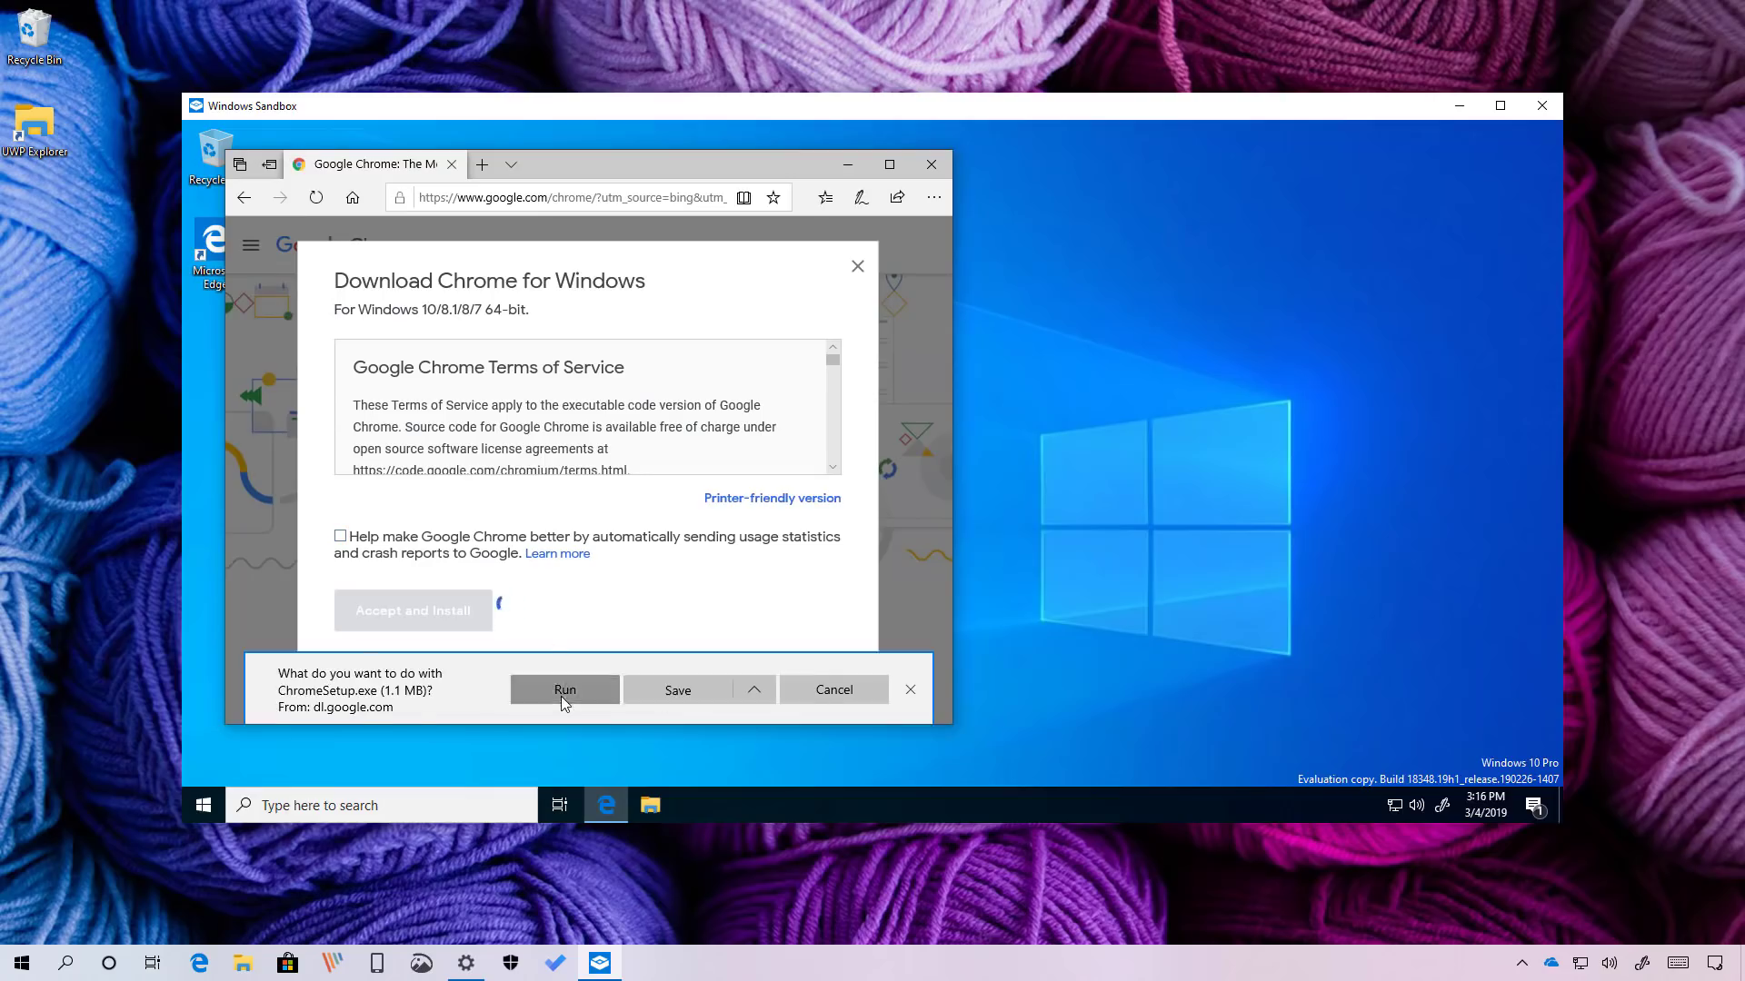
{"action": "left_click", "coordinate": [563, 690]}
Minimize Edge, then maximize and minimize the Chrome window inside the sandbox.
{"action": "left_click", "coordinate": [863, 165]}
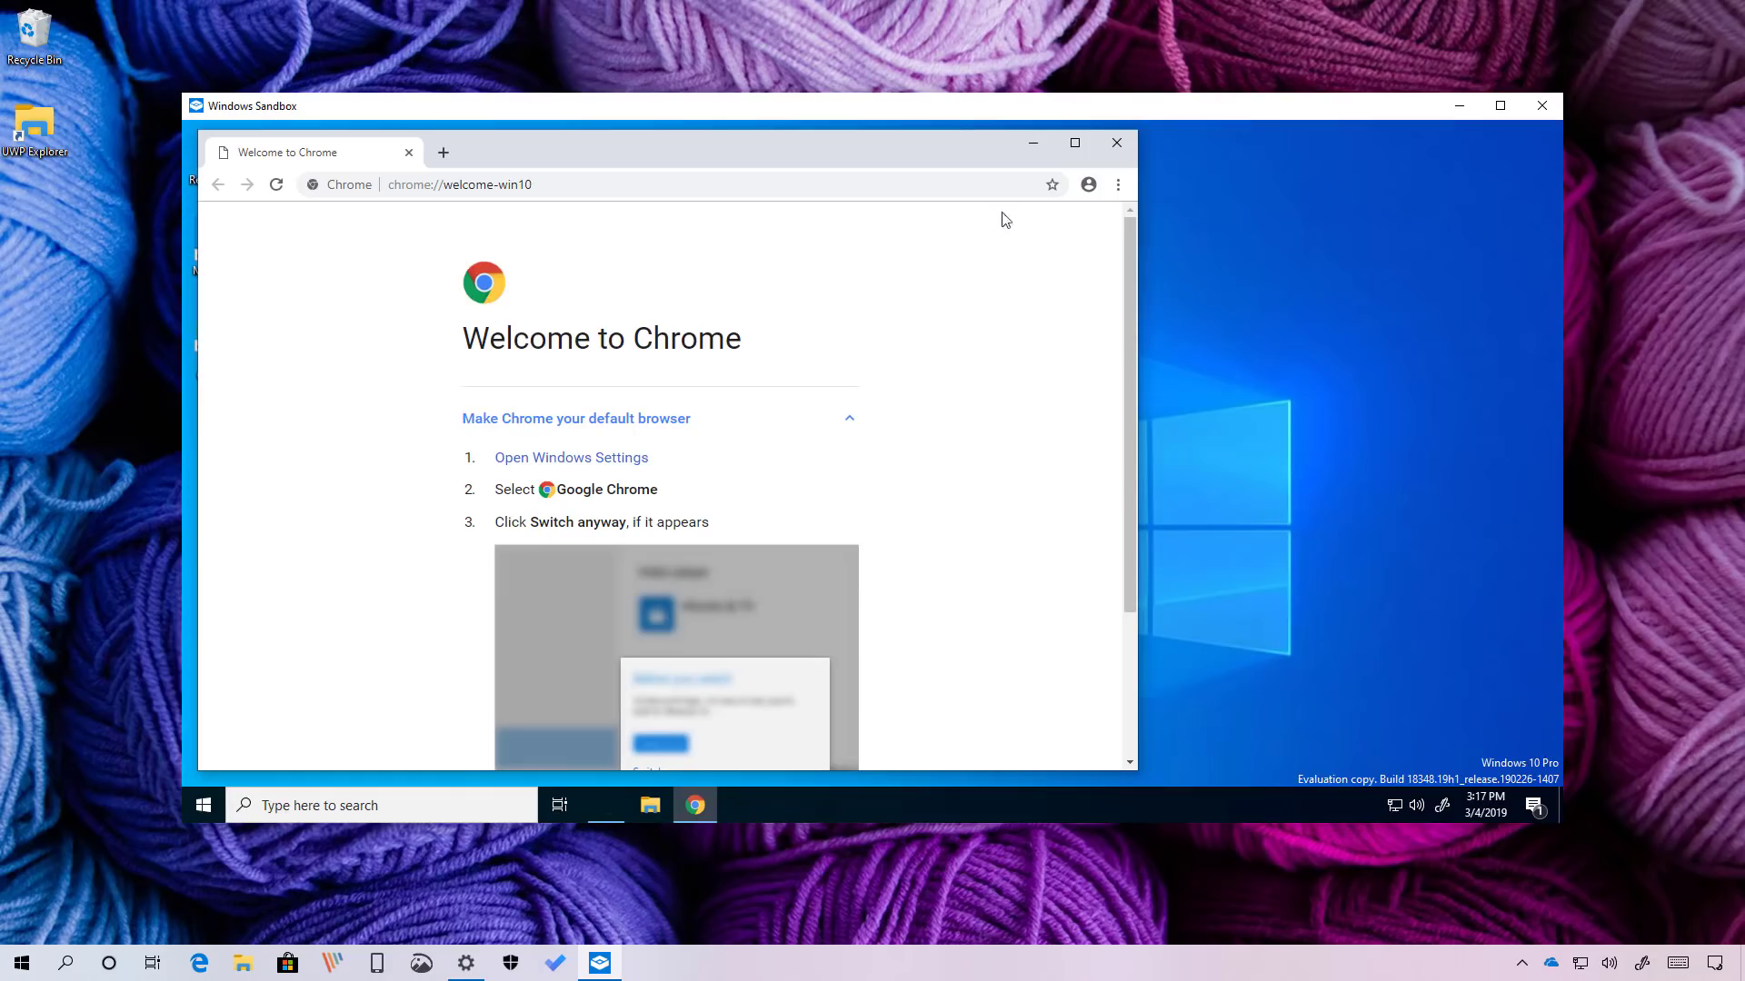
{"action": "left_click", "coordinate": [1075, 143]}
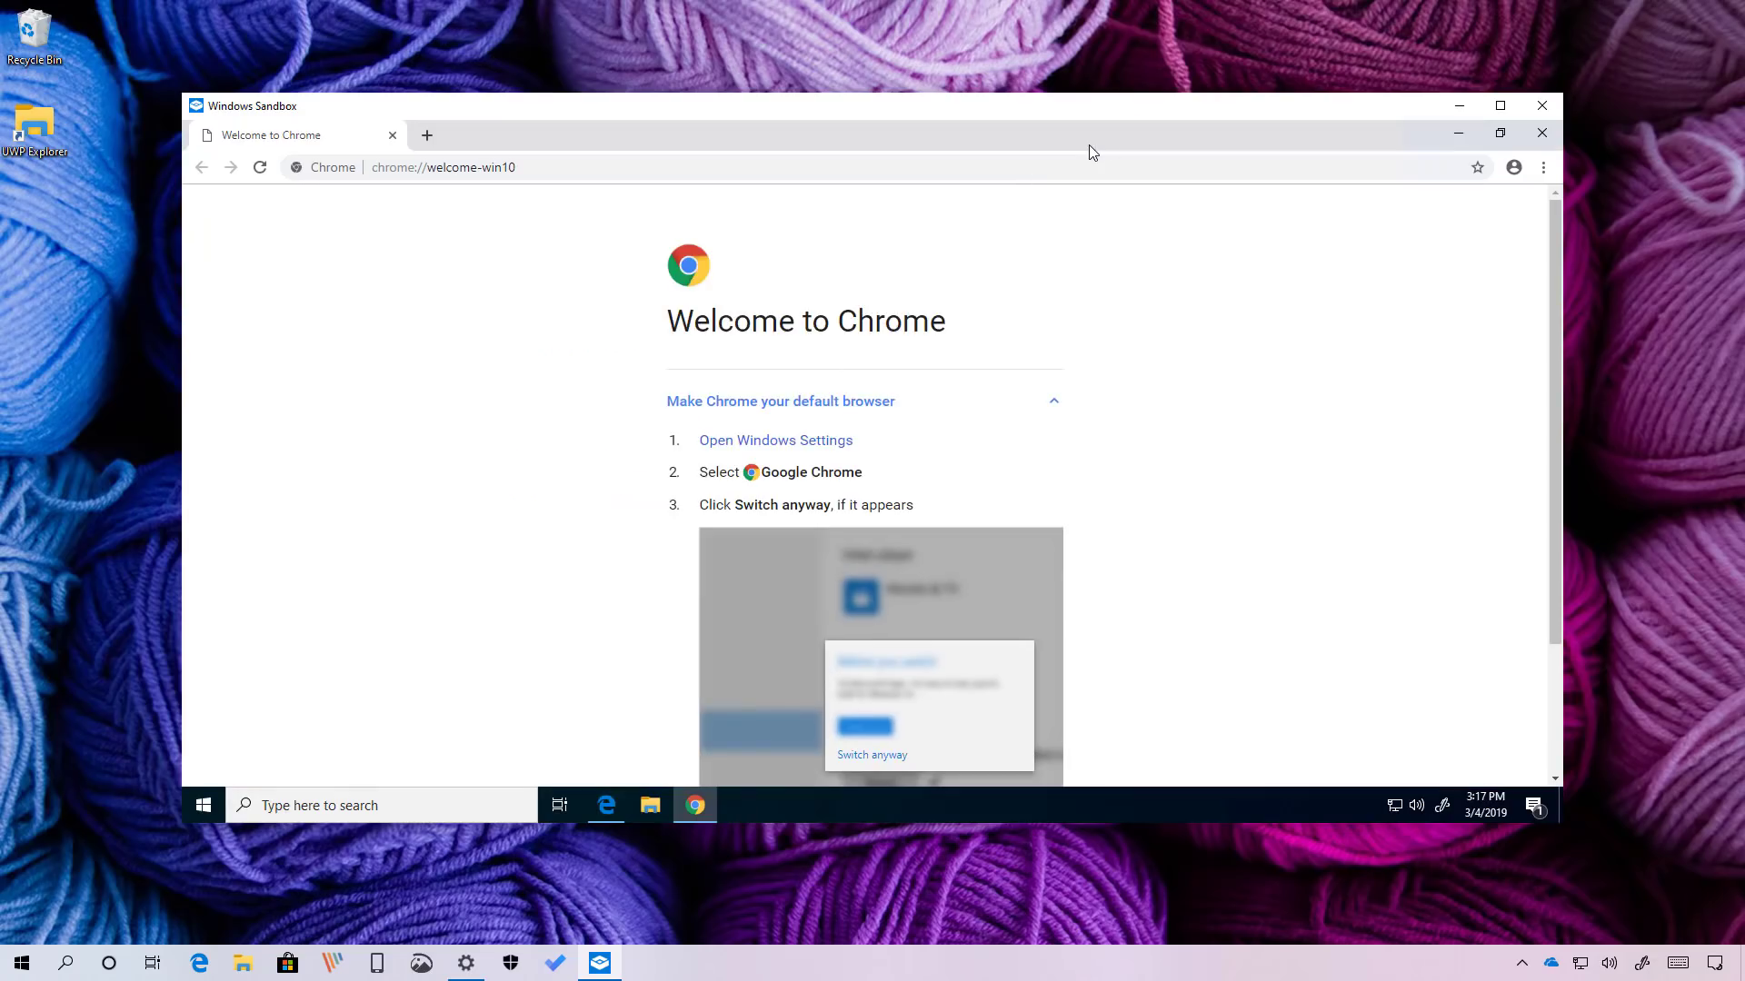
{"action": "left_click", "coordinate": [1453, 141]}
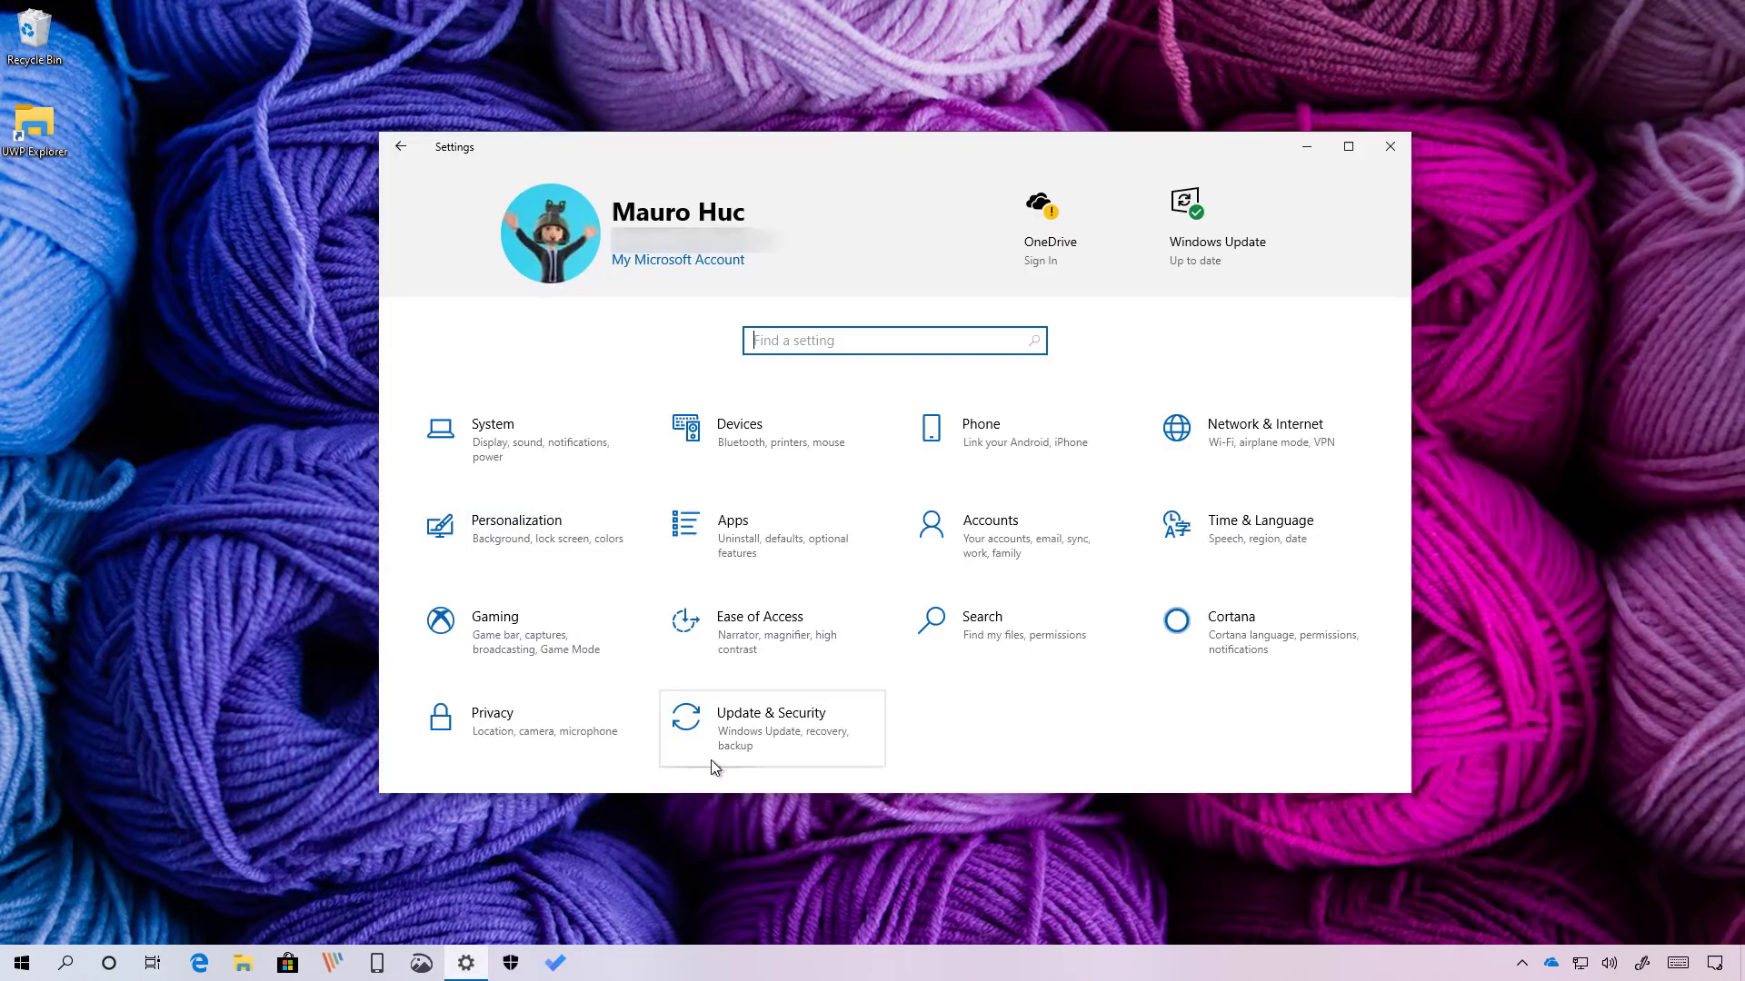
Open Update & Security > Troubleshoot, view the recommended troubleshooting history, and return.
{"action": "left_click", "coordinate": [810, 725]}
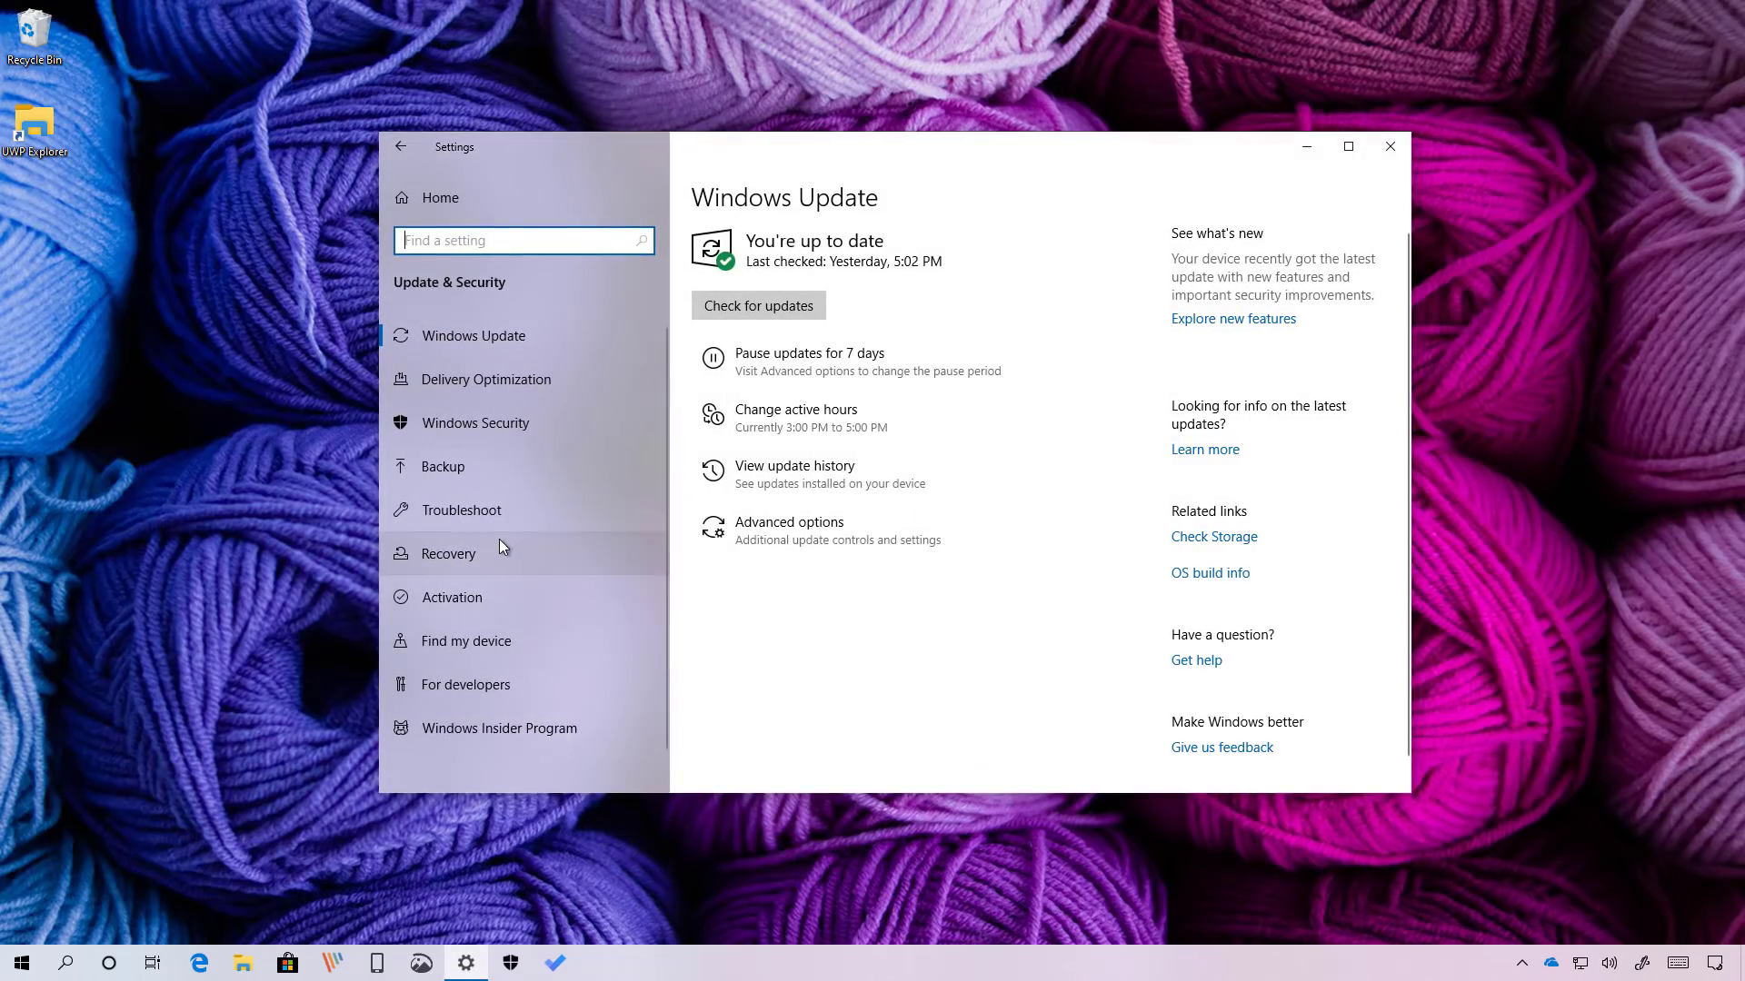
{"action": "left_click", "coordinate": [496, 513]}
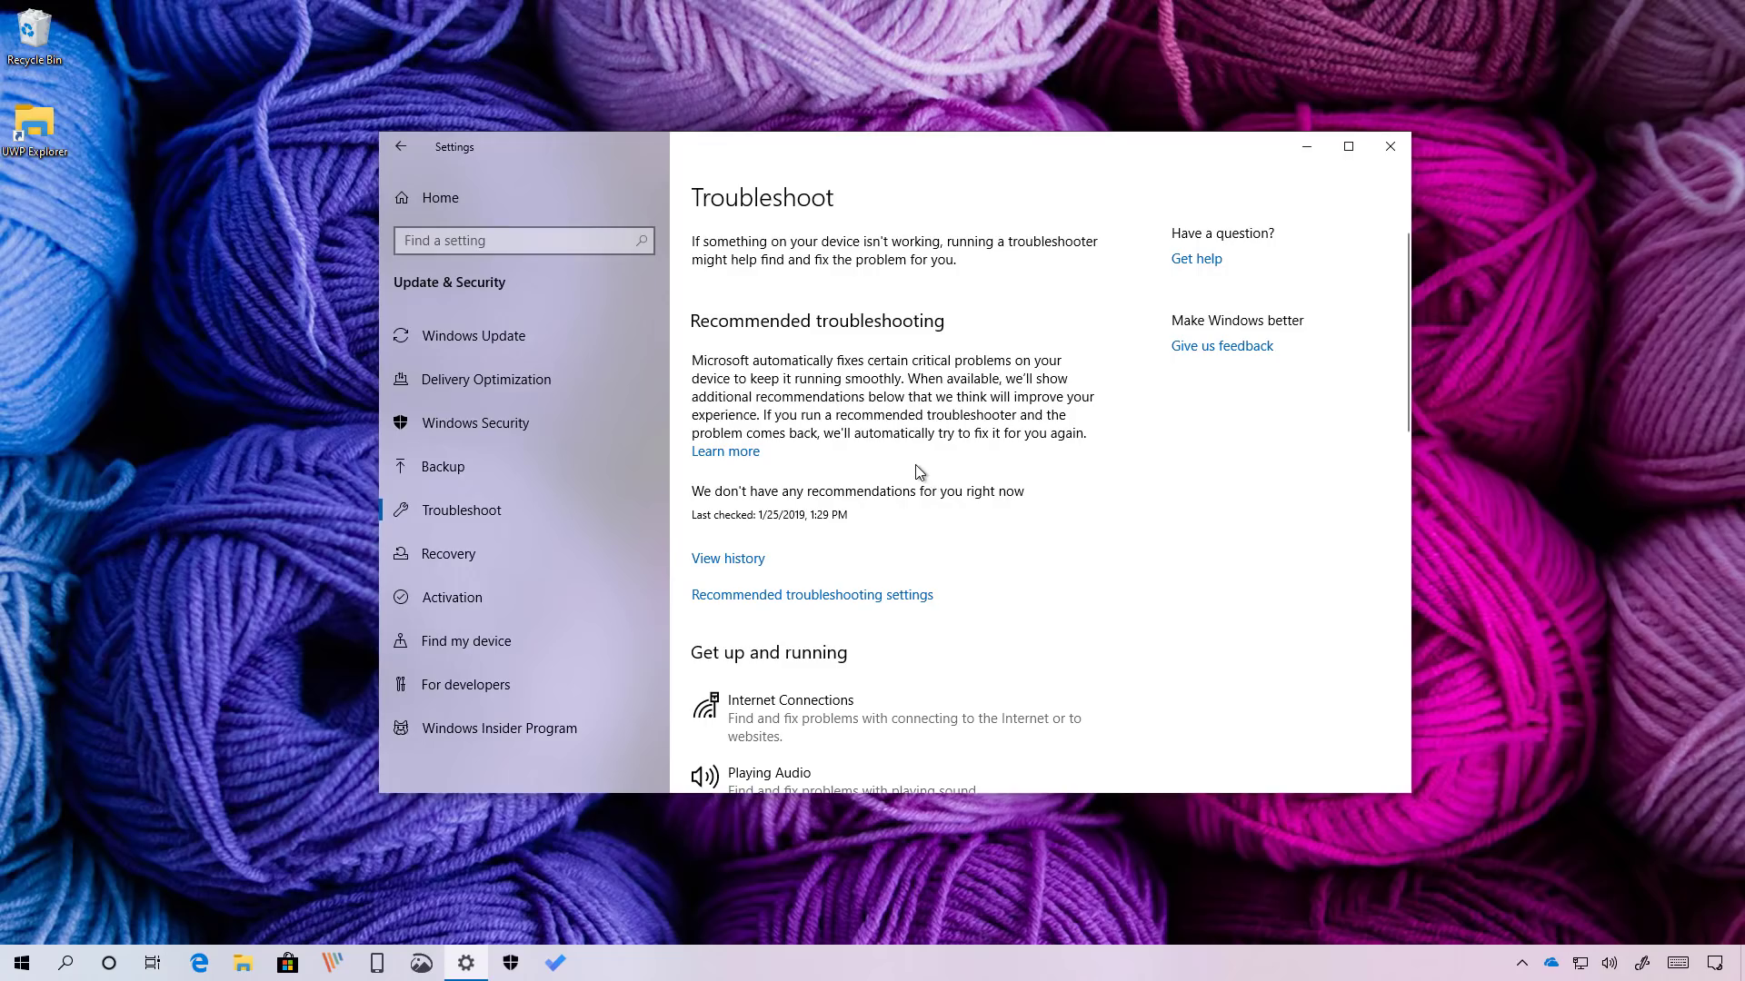
{"action": "left_click", "coordinate": [736, 559]}
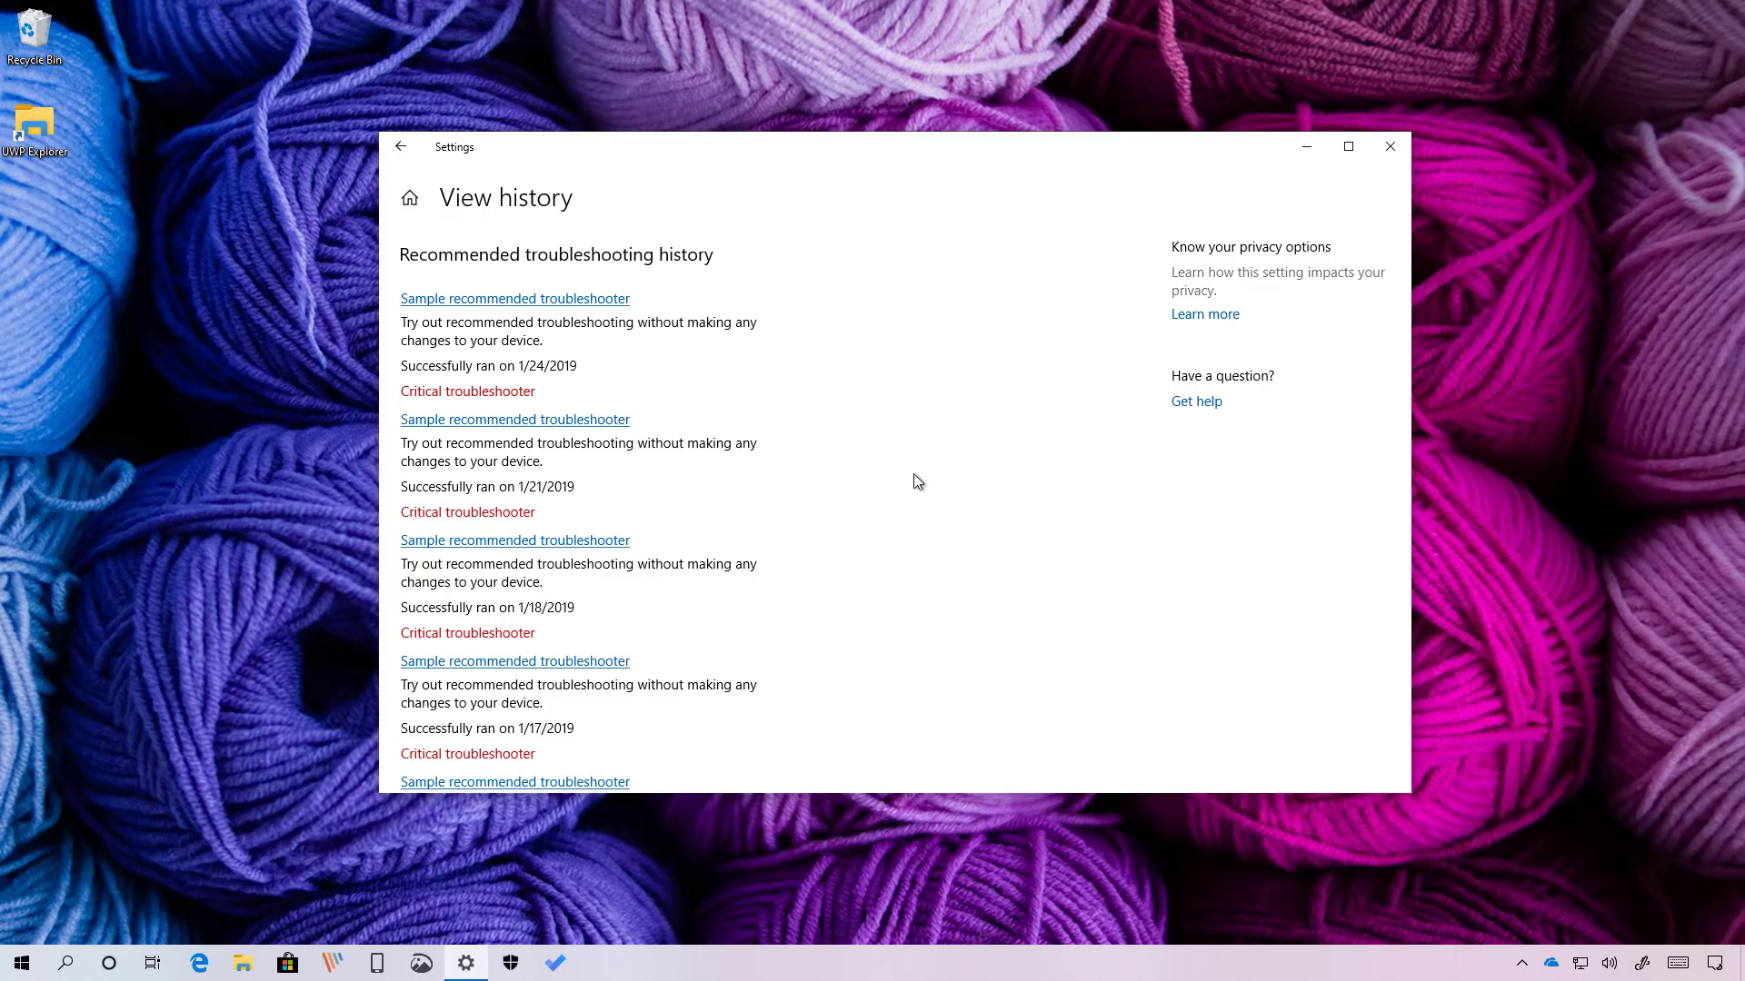
{"action": "scroll", "coordinate": [913, 481], "scroll_direction": "down", "scroll_amount": 5}
{"action": "scroll", "coordinate": [913, 481], "scroll_direction": "up", "scroll_amount": 5}
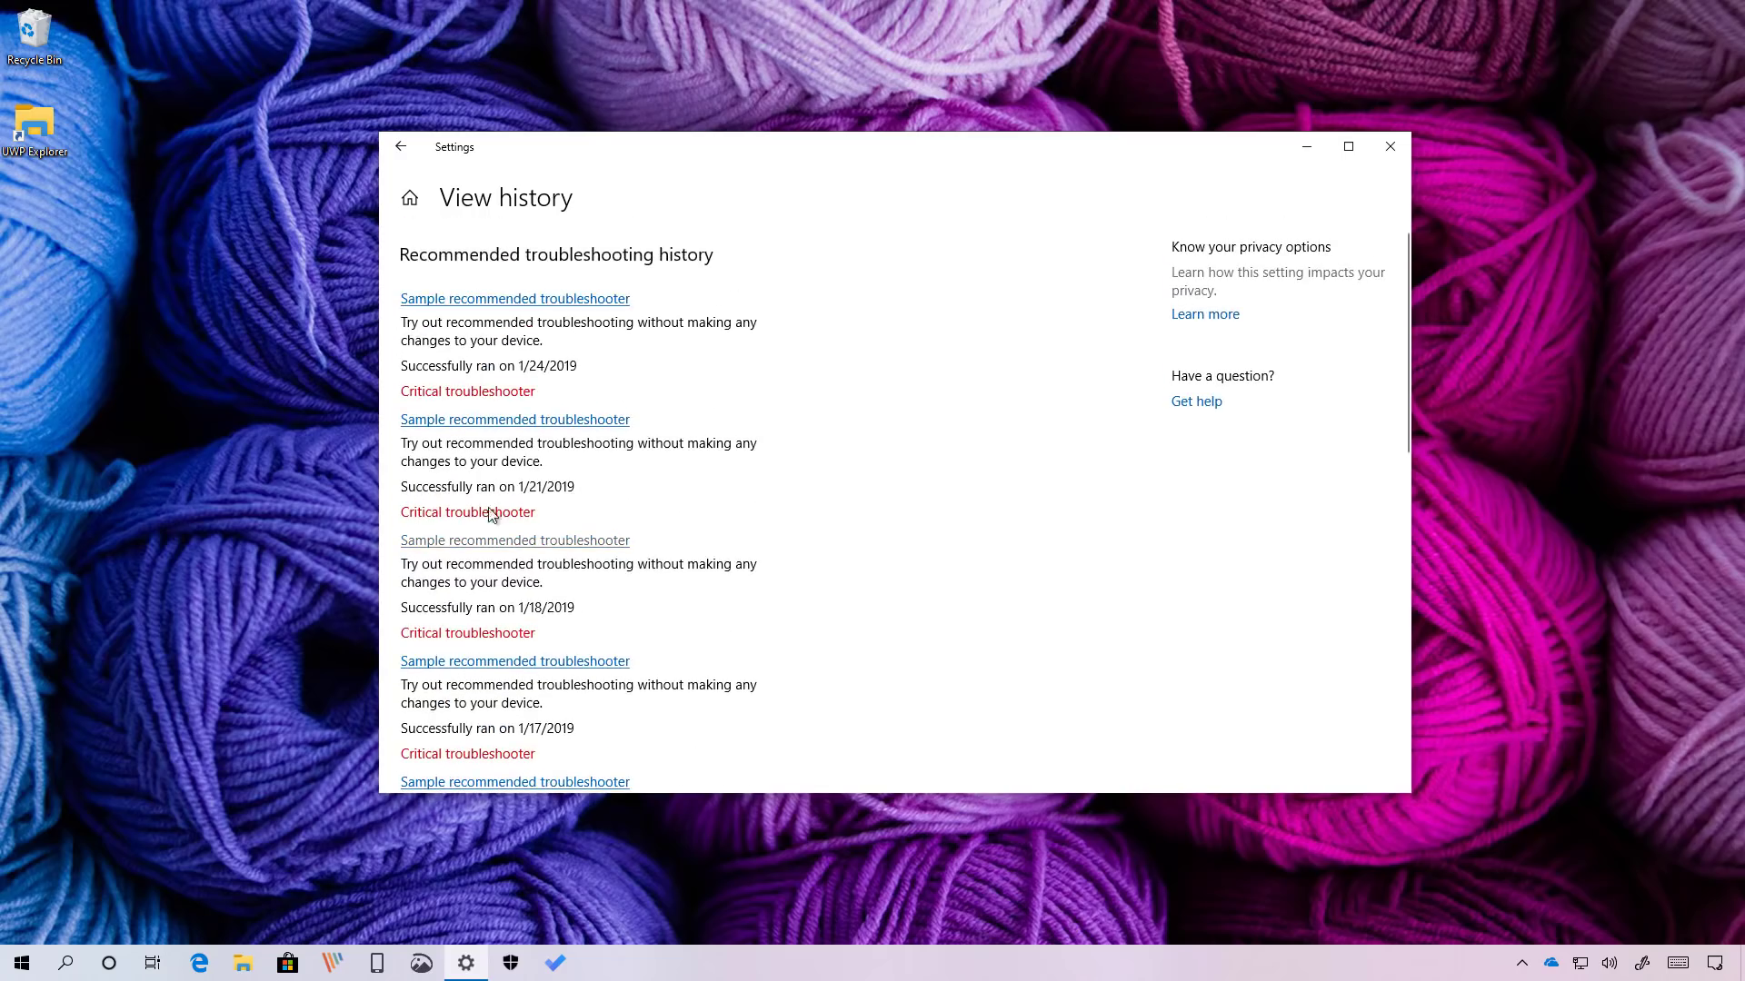
{"action": "left_click", "coordinate": [401, 146]}
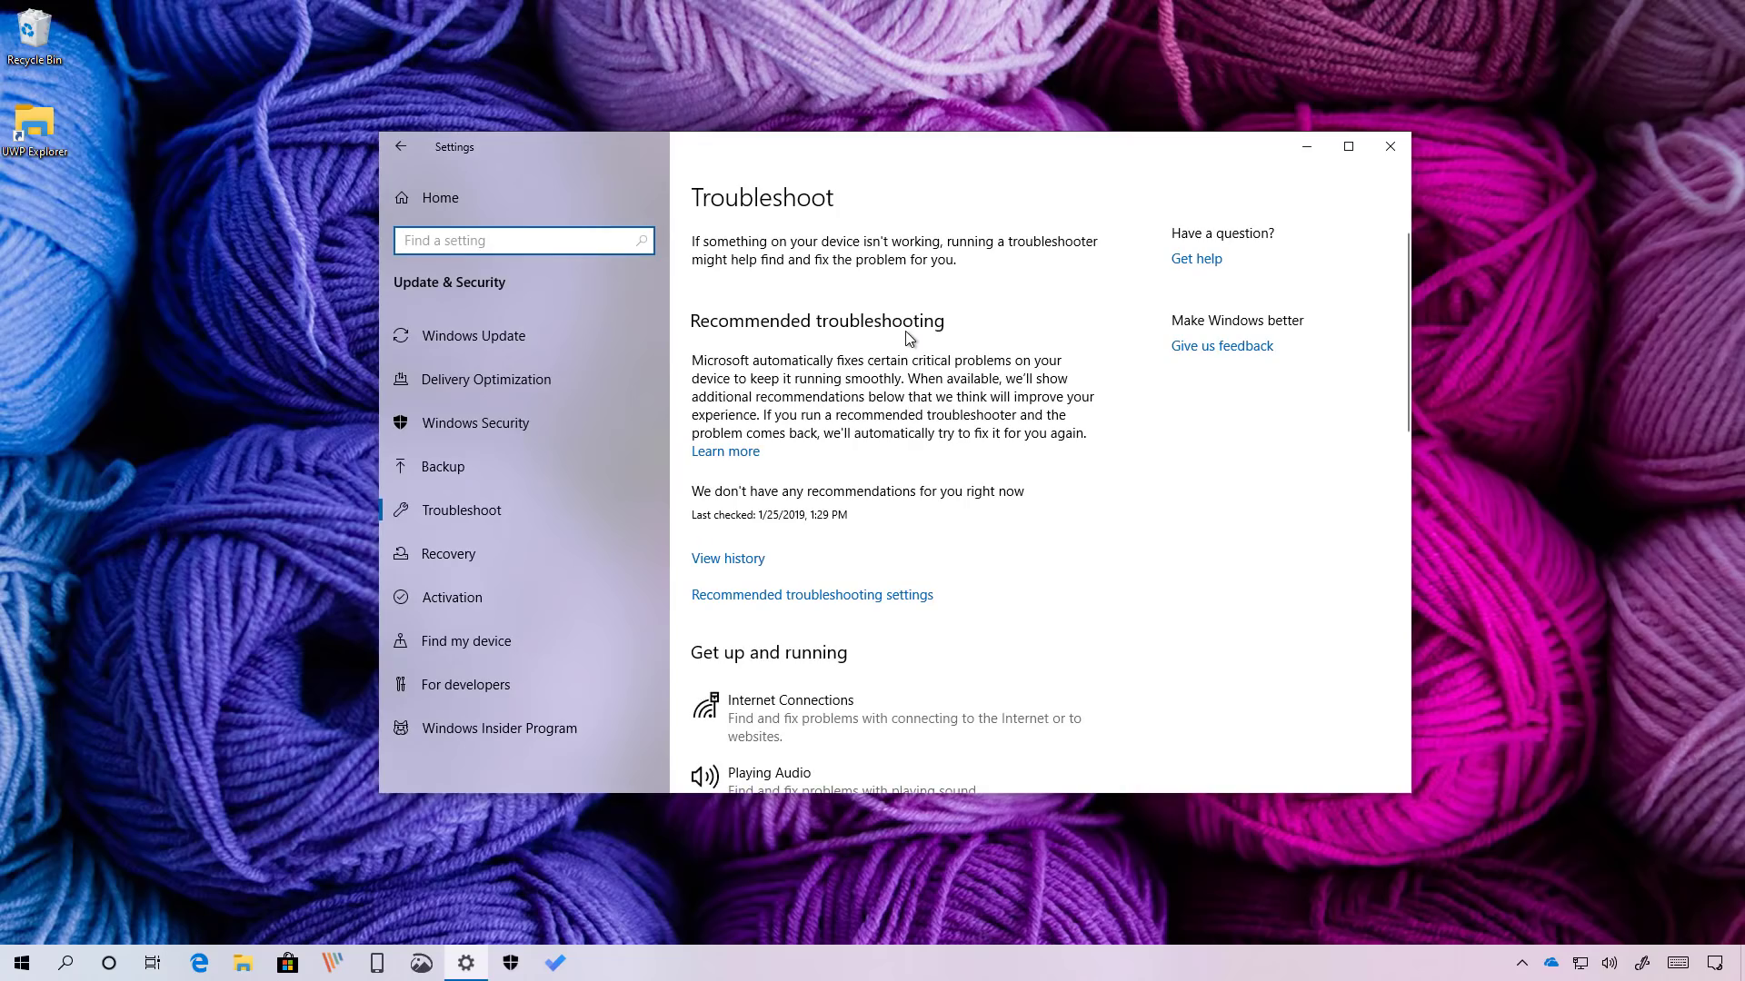
Open Recommended troubleshooting settings and view the choices in its dropdown.
{"action": "left_click", "coordinate": [858, 597]}
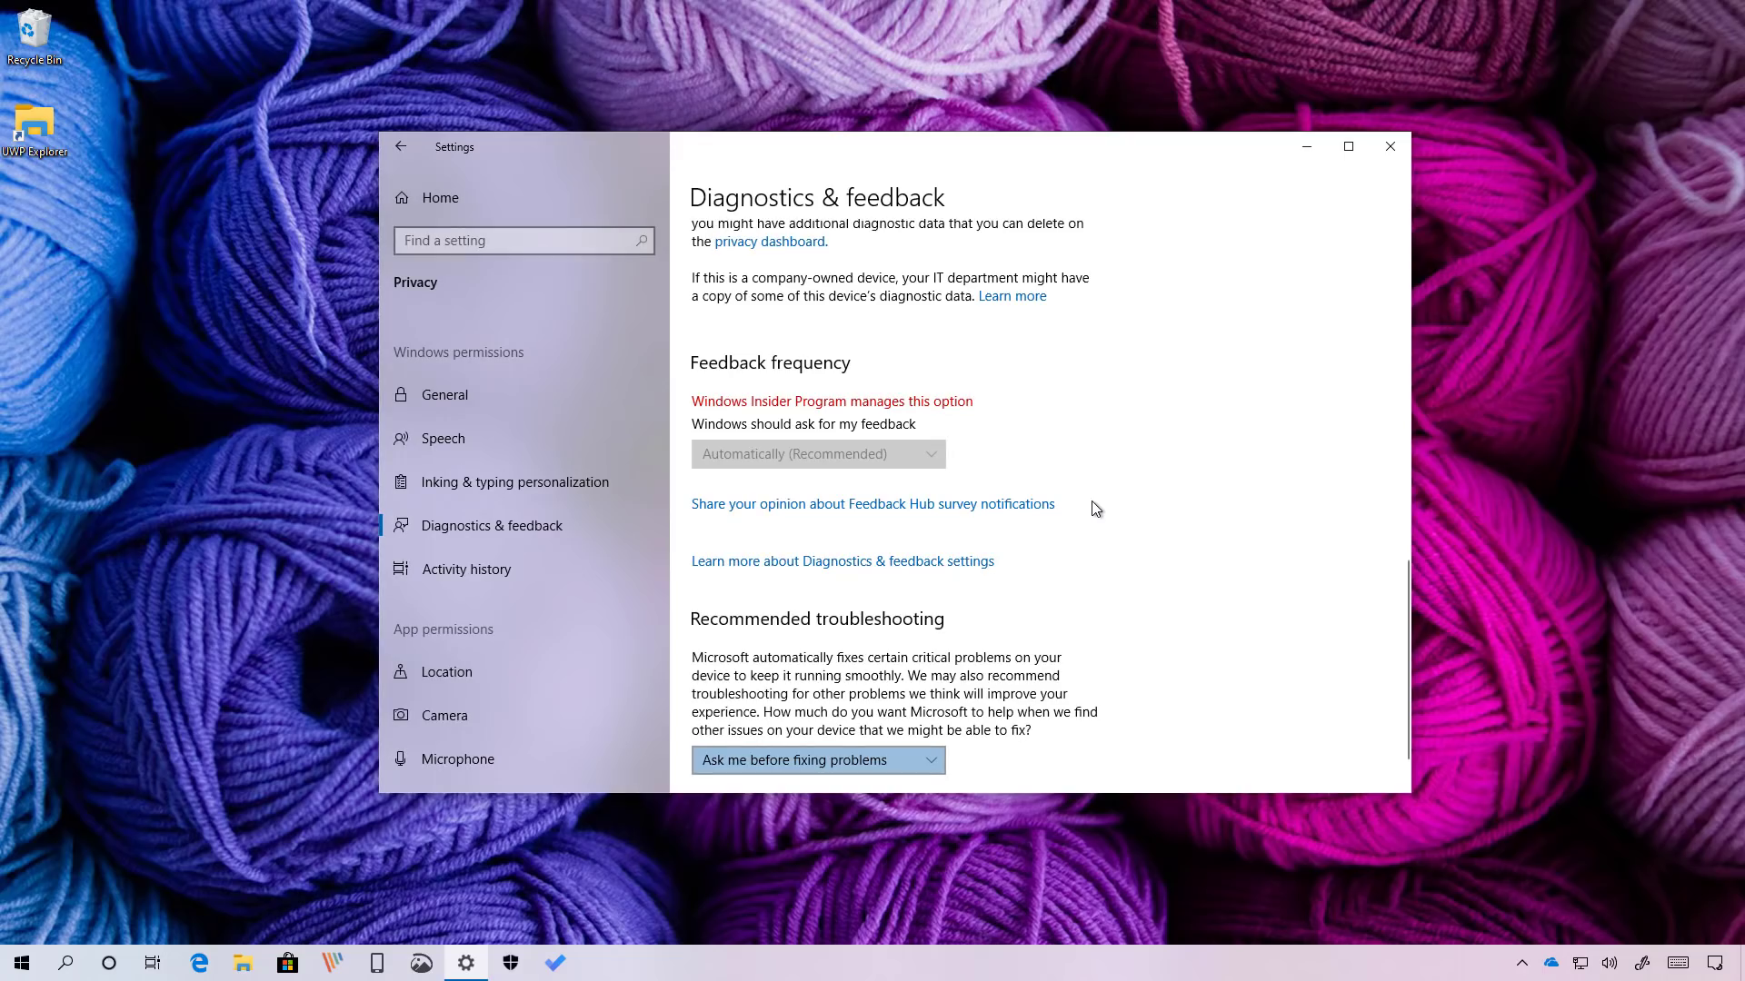
{"action": "scroll", "coordinate": [1096, 508], "scroll_direction": "down", "scroll_amount": 2}
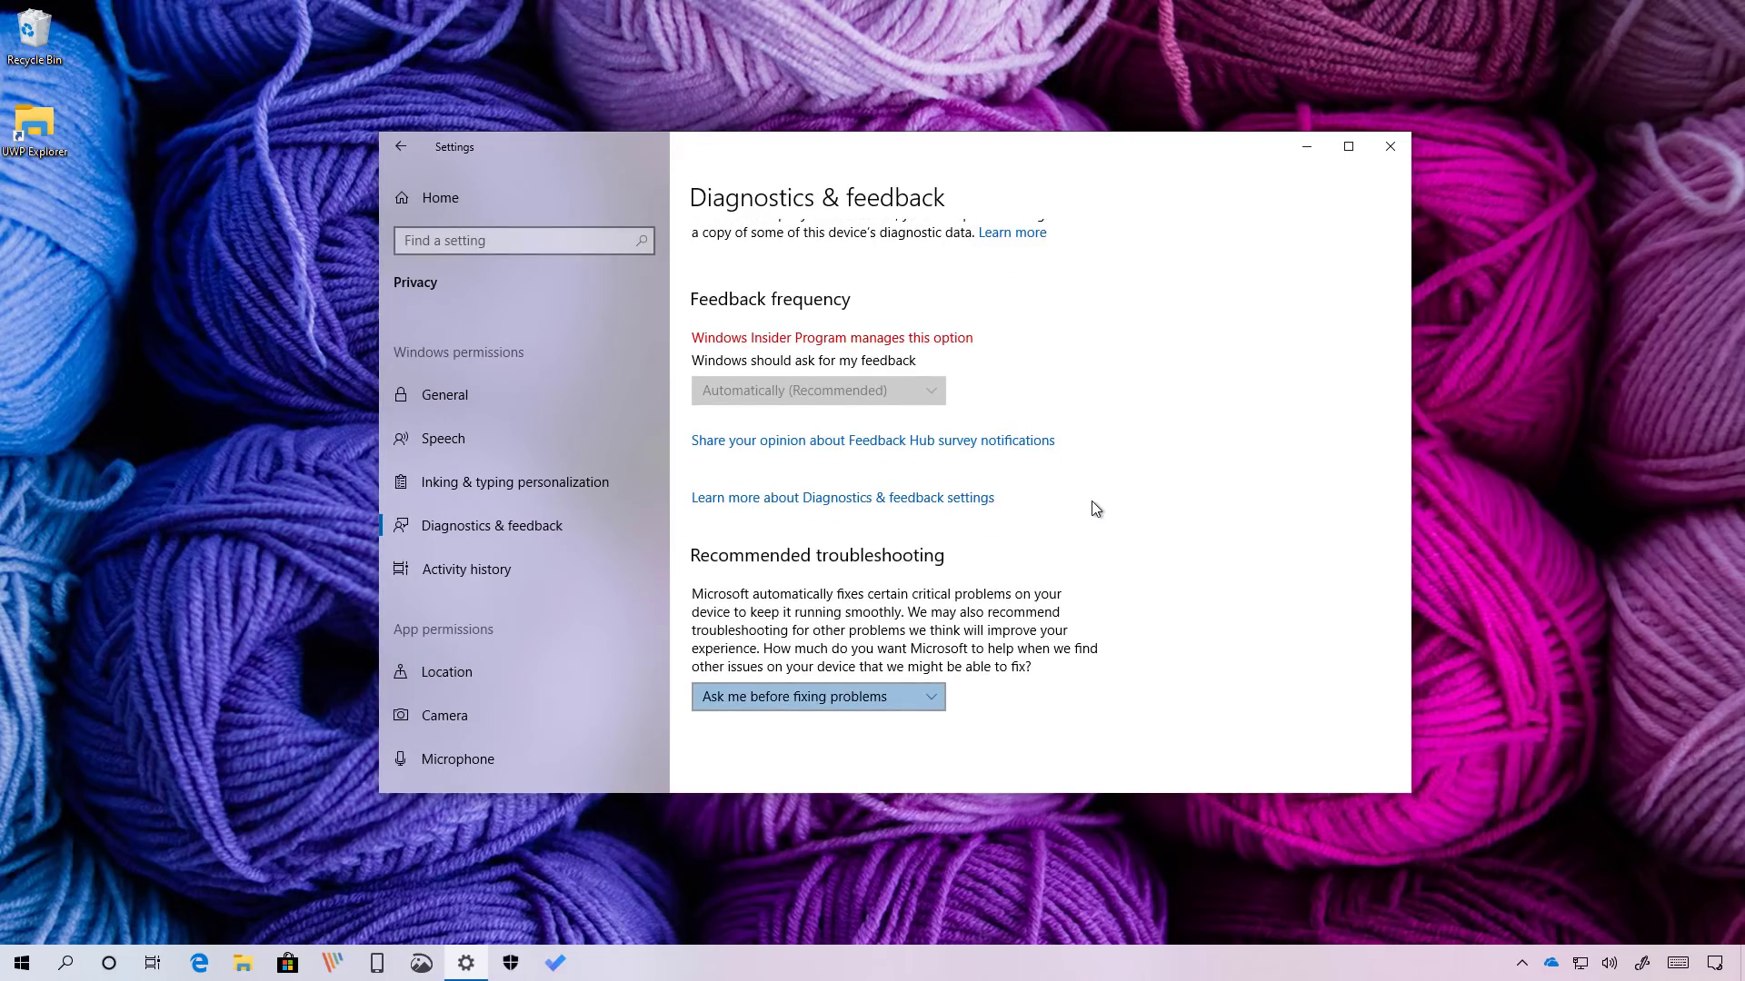
{"action": "left_click", "coordinate": [896, 694]}
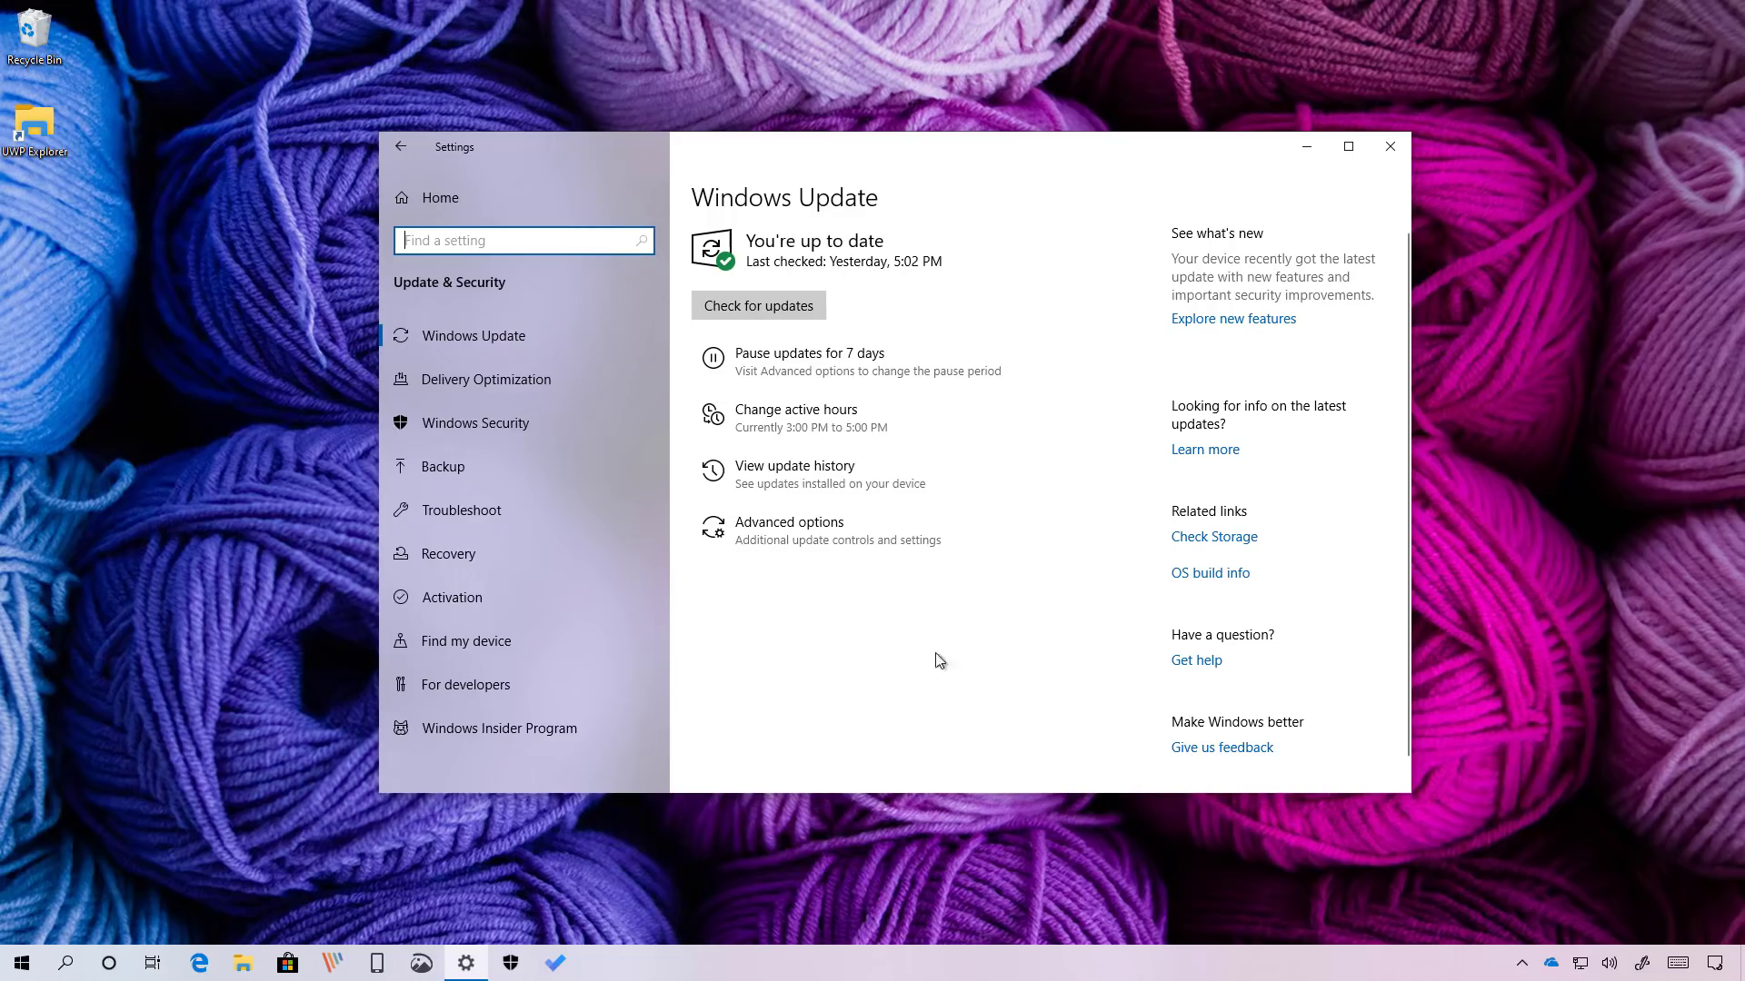
{"action": "left_click", "coordinate": [859, 415]}
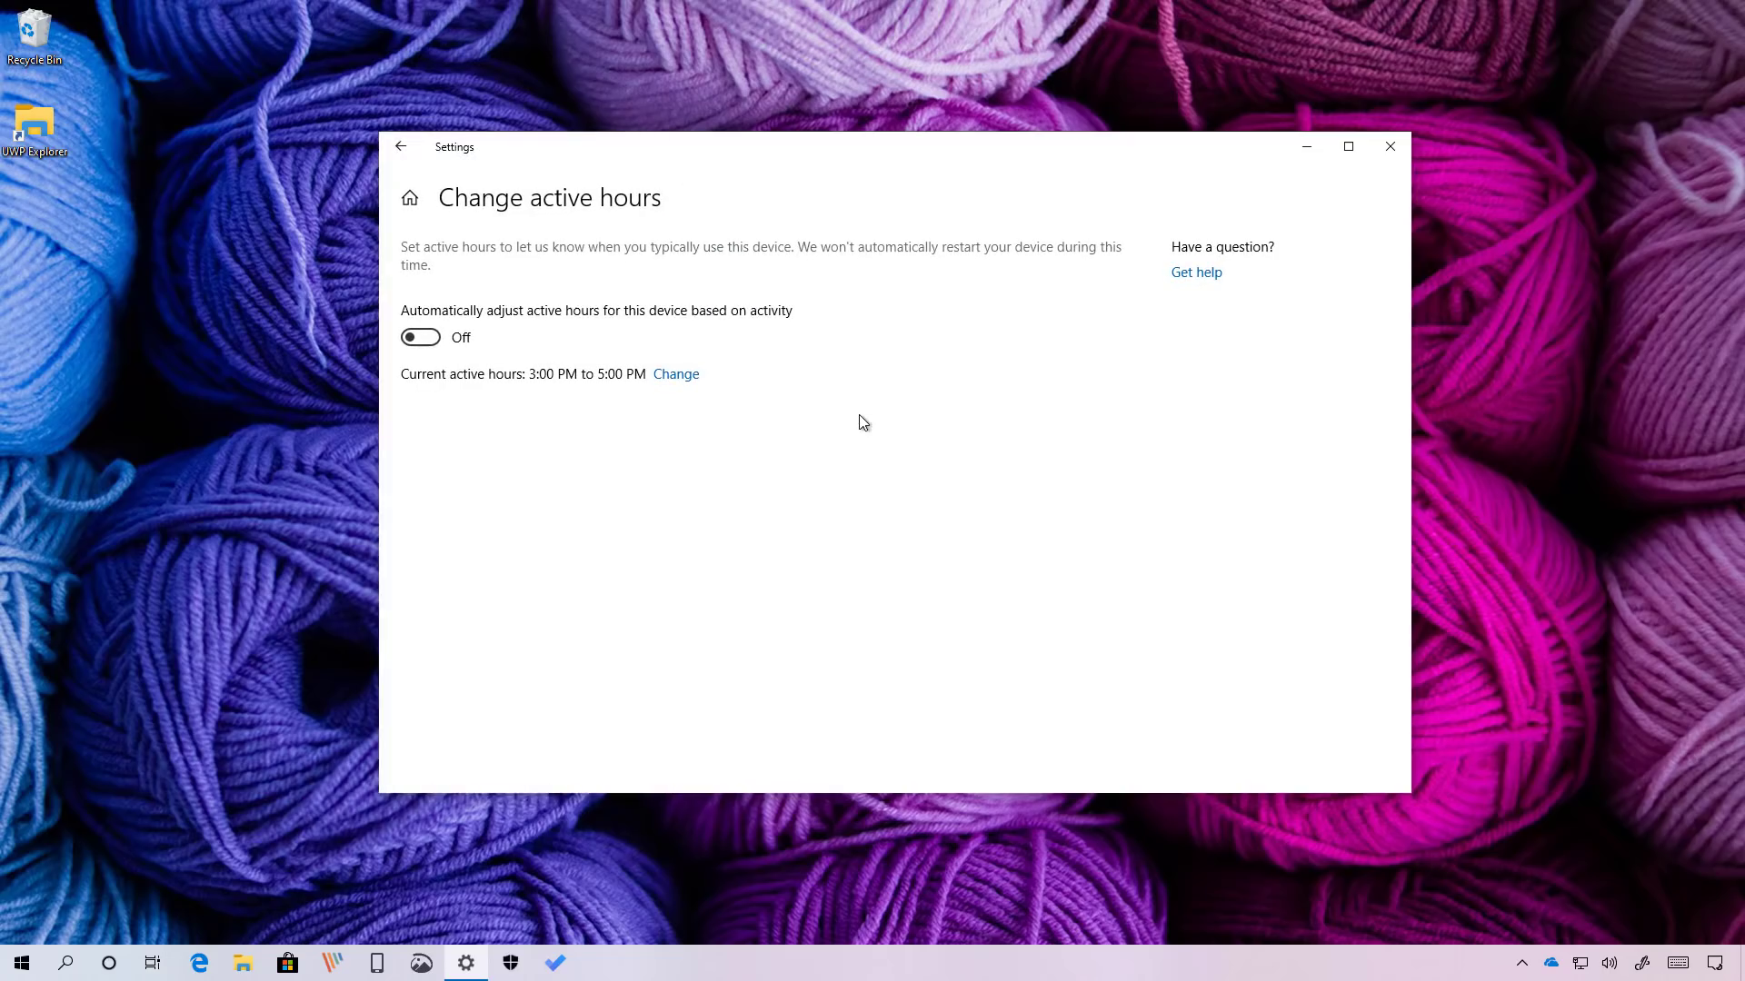
{"action": "left_click", "coordinate": [421, 338]}
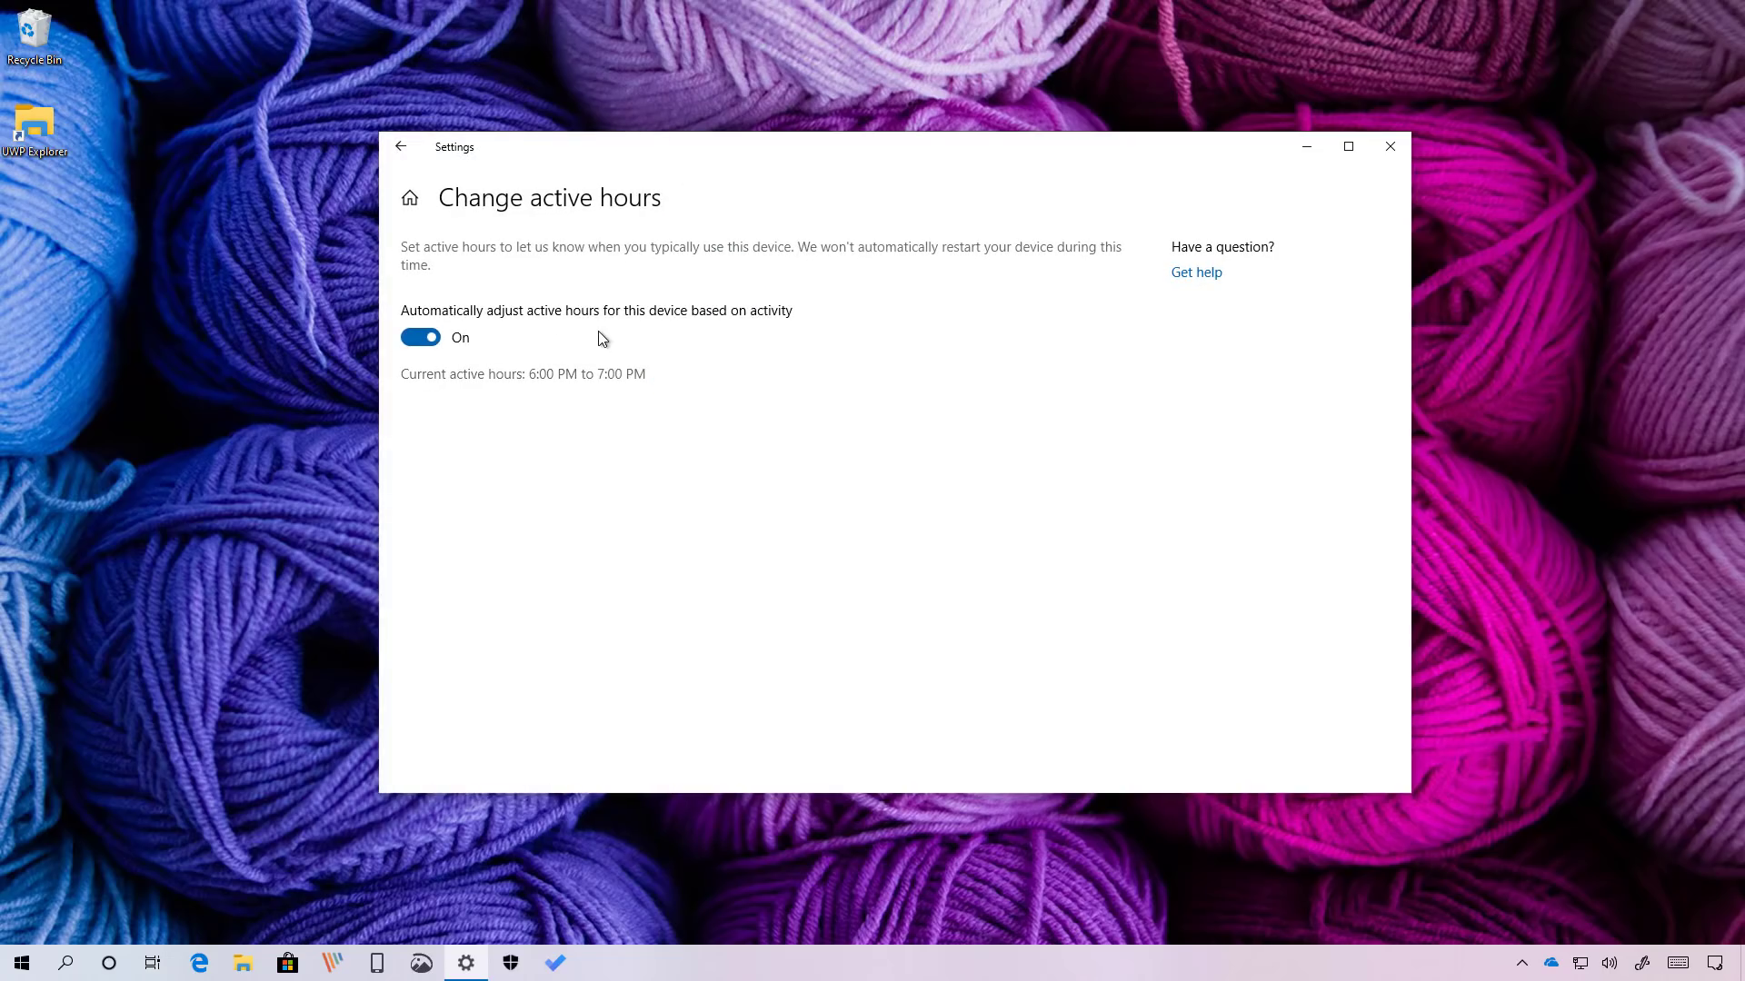
{"action": "left_click", "coordinate": [421, 337]}
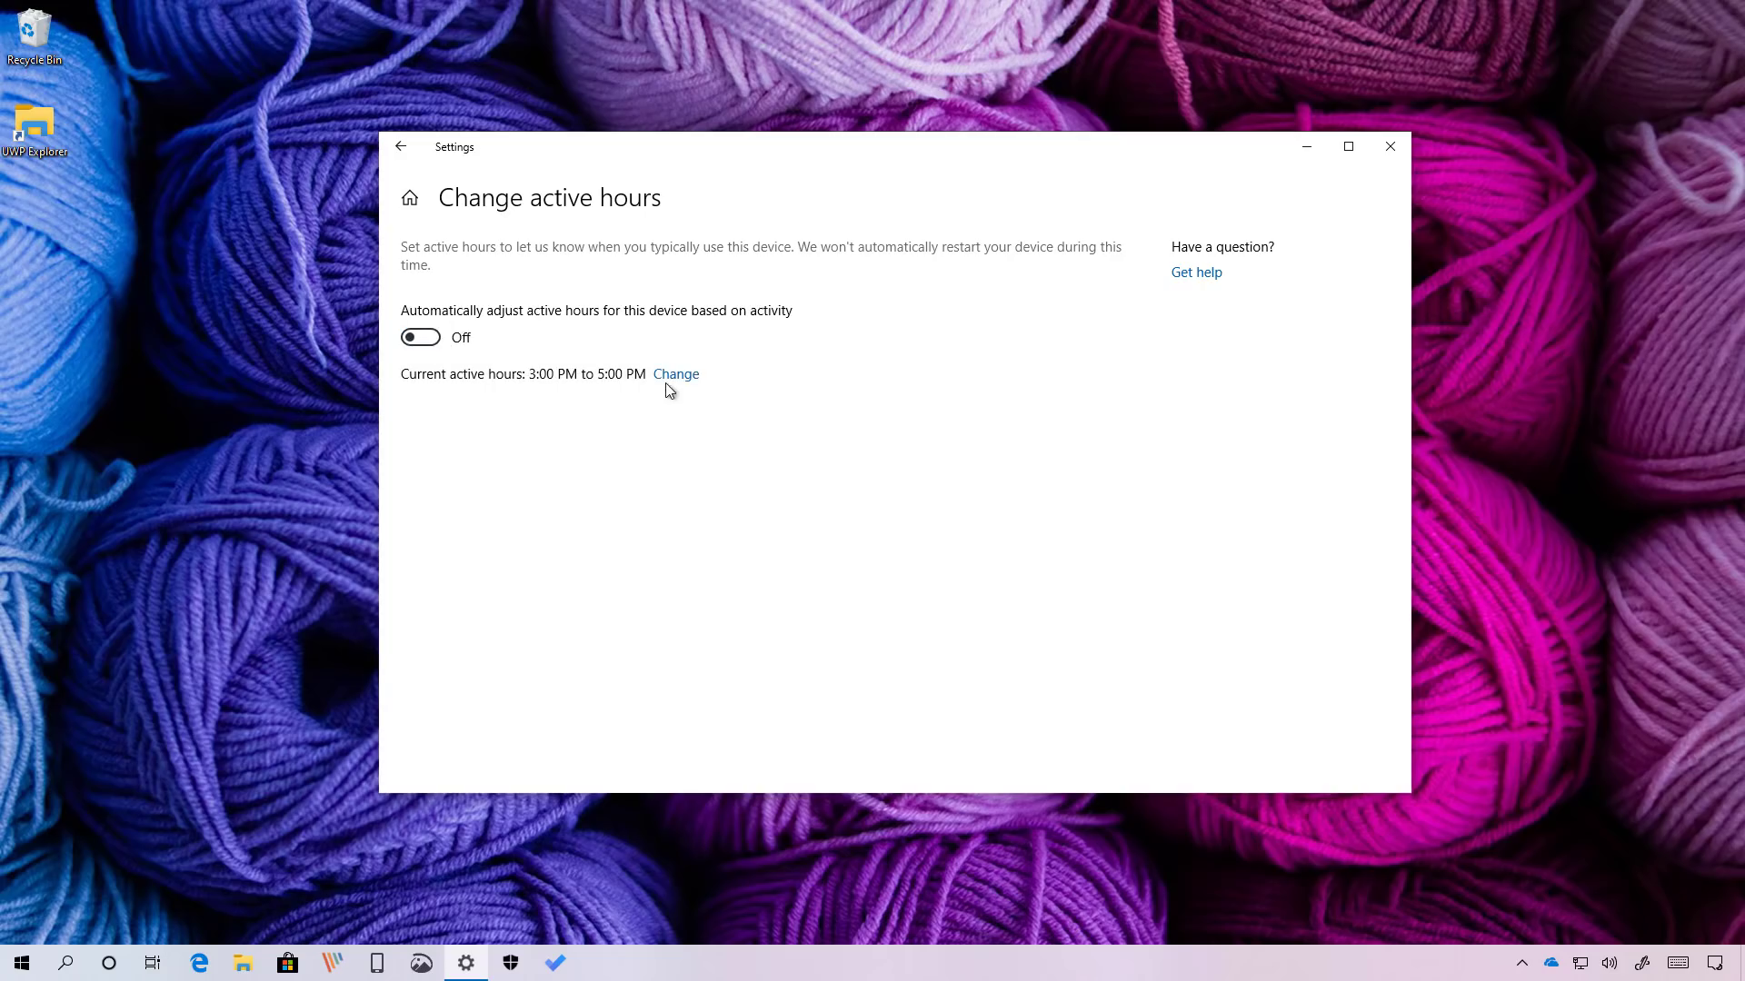
{"action": "left_click", "coordinate": [677, 376]}
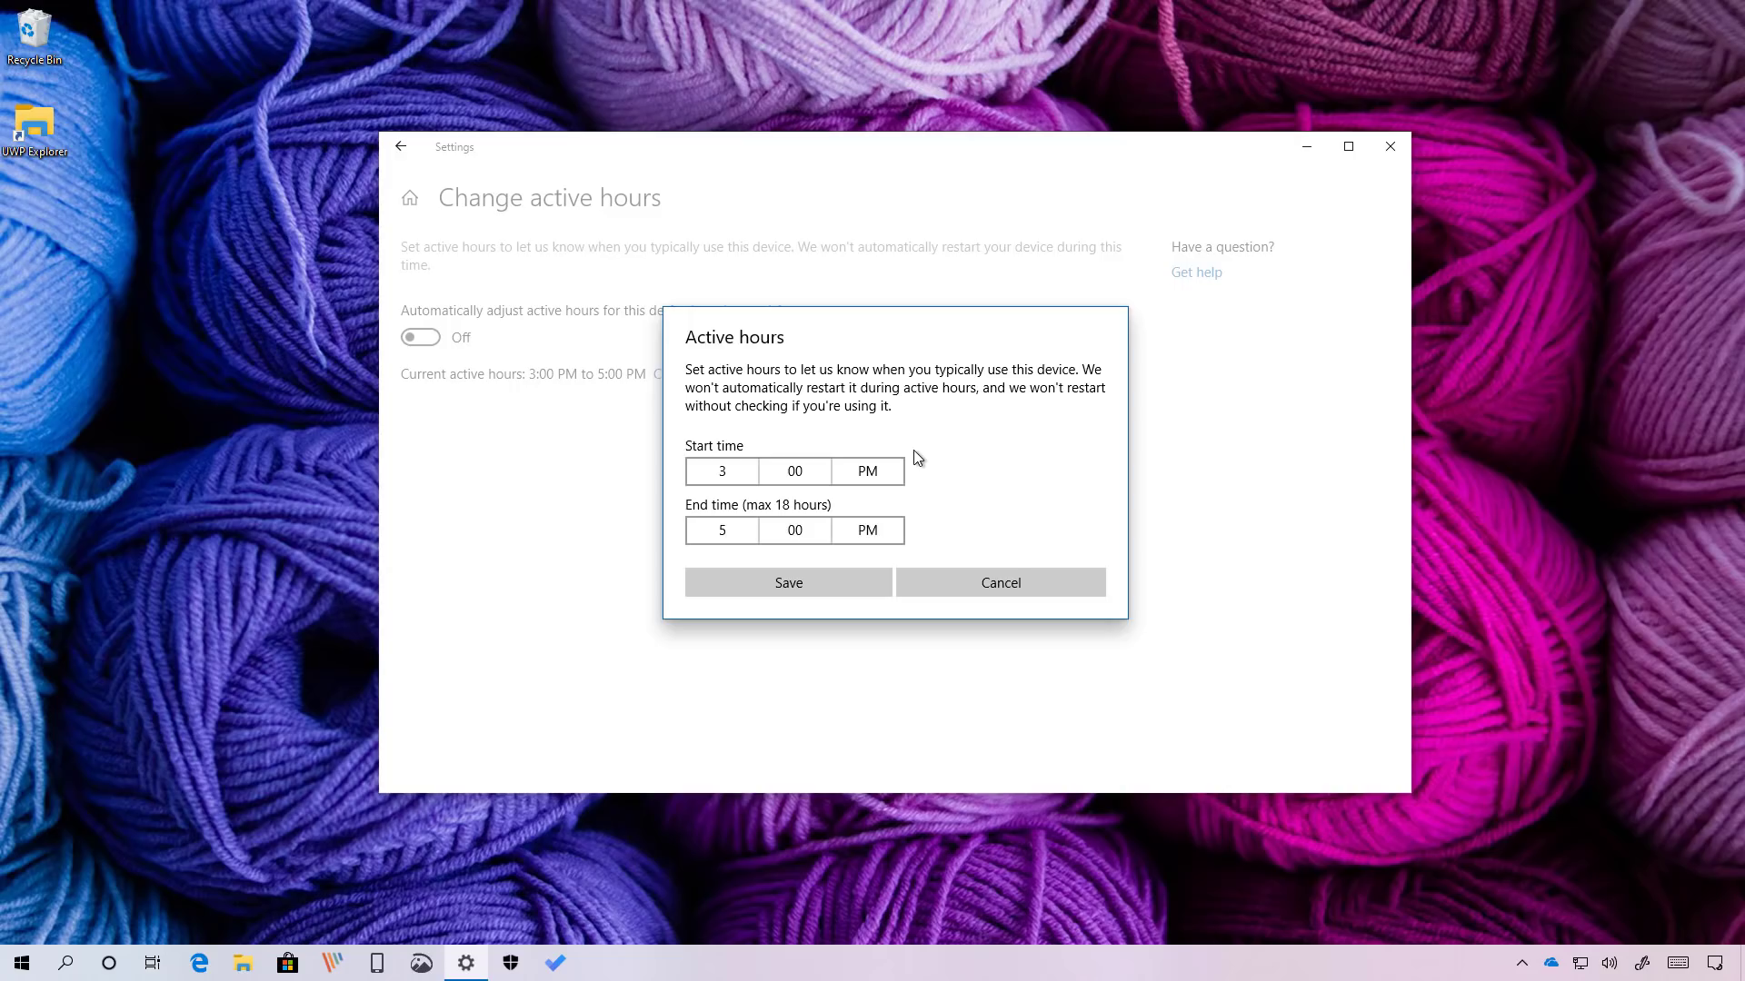
Dismiss the active hours editor without saving and return to the Windows Update page.
{"action": "left_click", "coordinate": [1063, 585]}
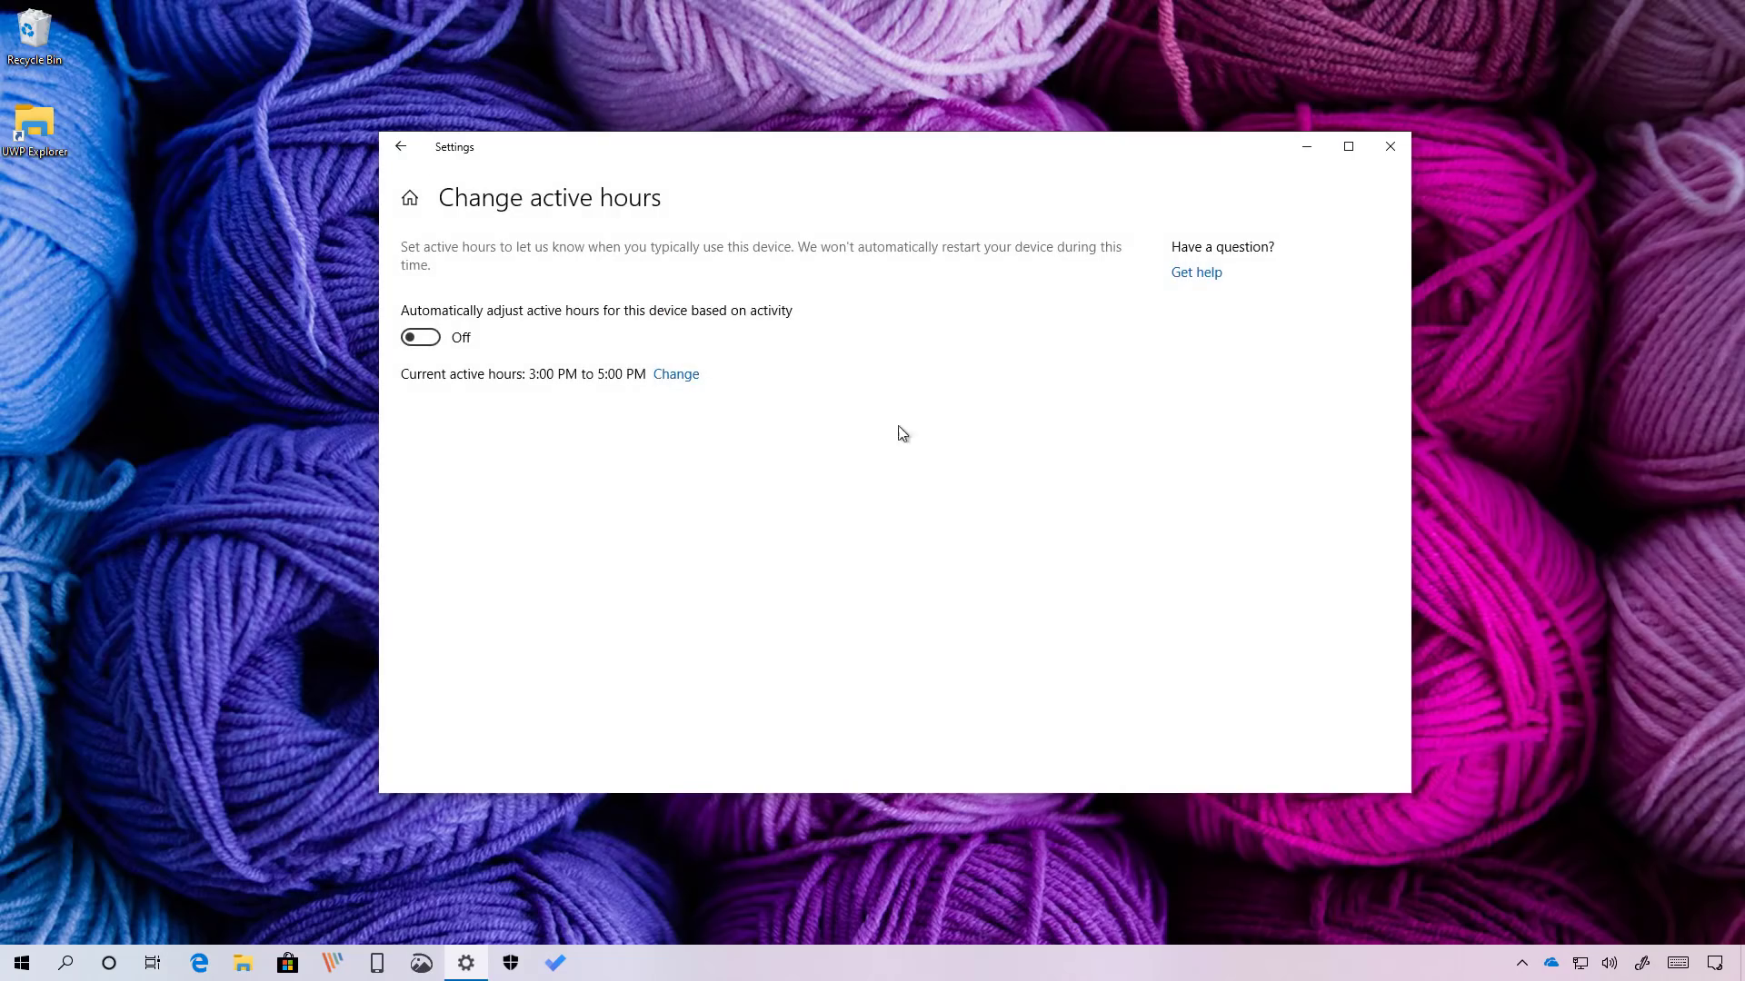
{"action": "left_click", "coordinate": [418, 159]}
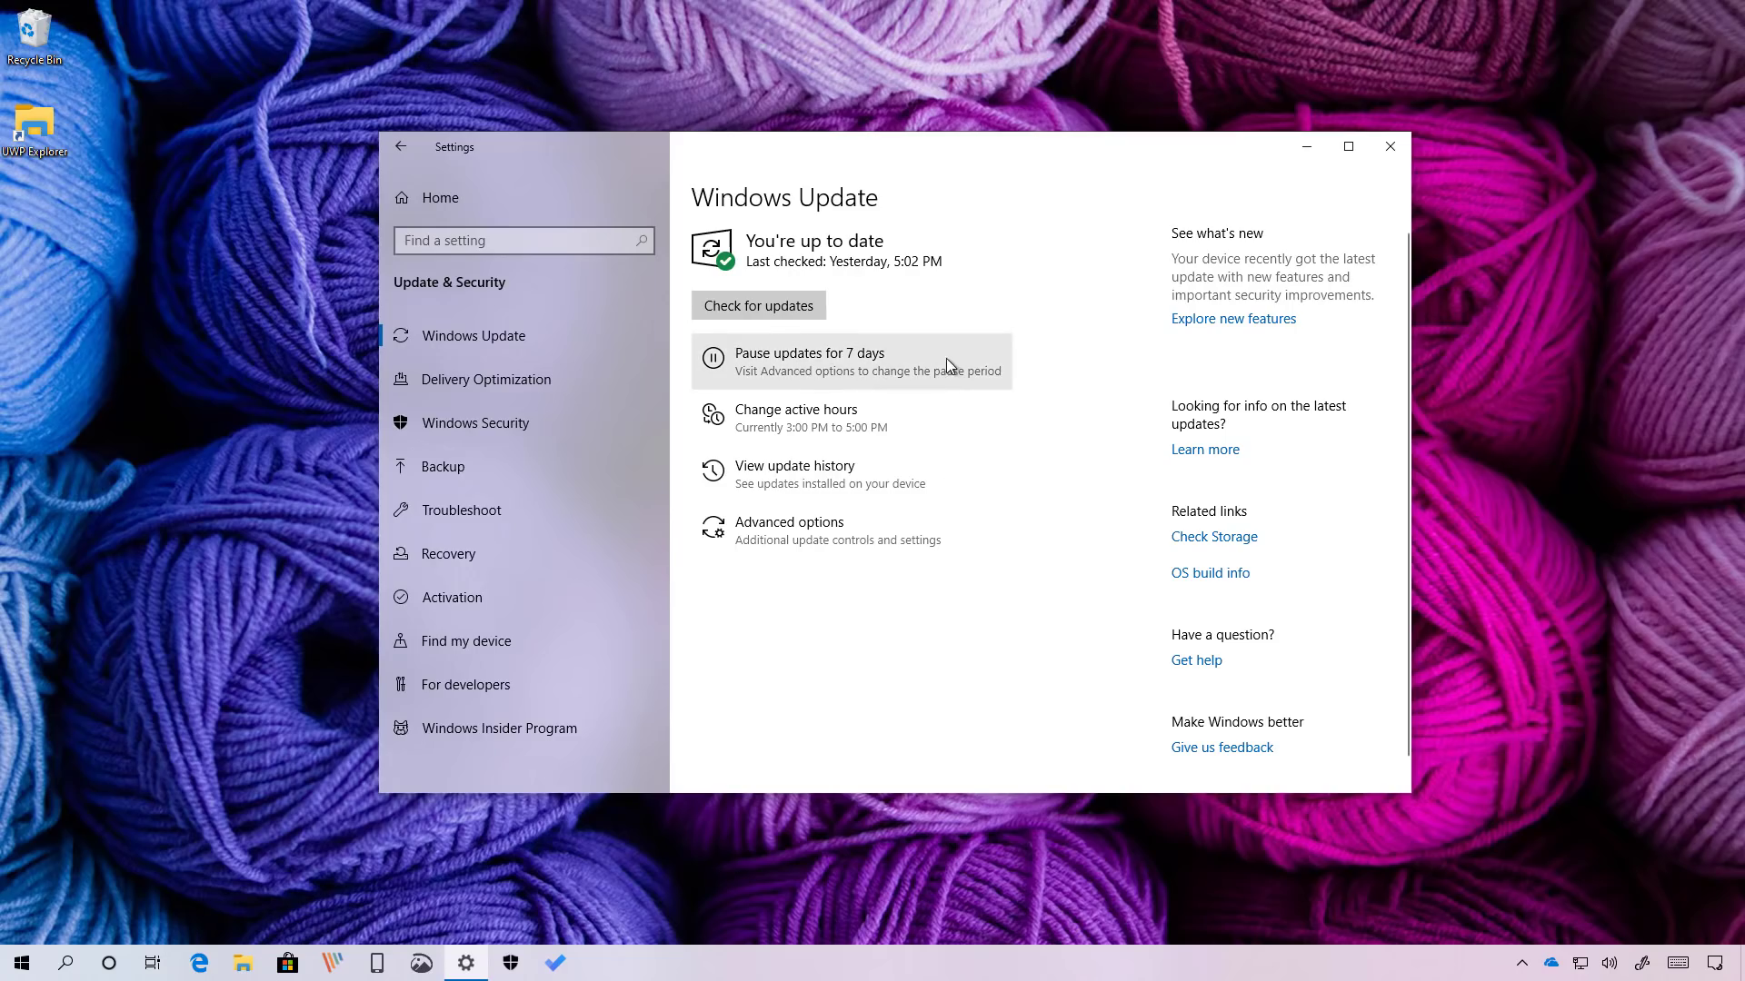
Minimize Settings and launch a blank Notepad by running 'notepad' from Win+R.
{"action": "left_click", "coordinate": [1312, 147]}
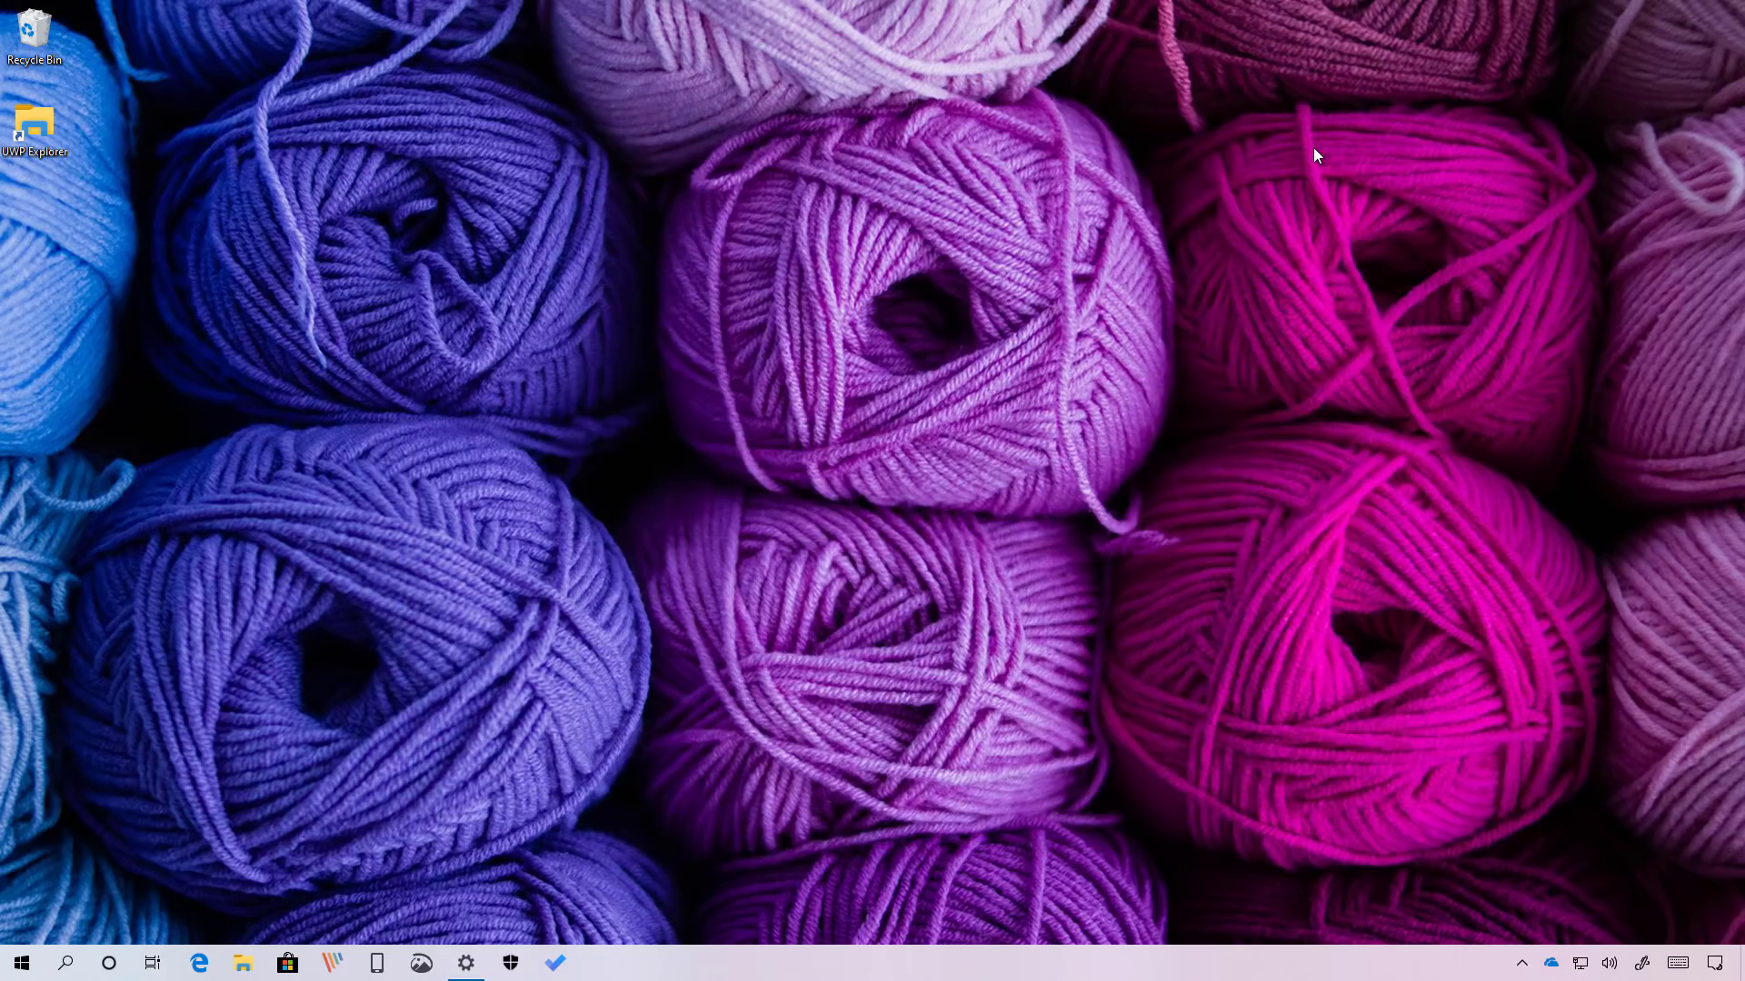
{"action": "key", "text": "super+r"}
{"action": "type", "text": "notepad"}
{"action": "key", "text": "Return"}
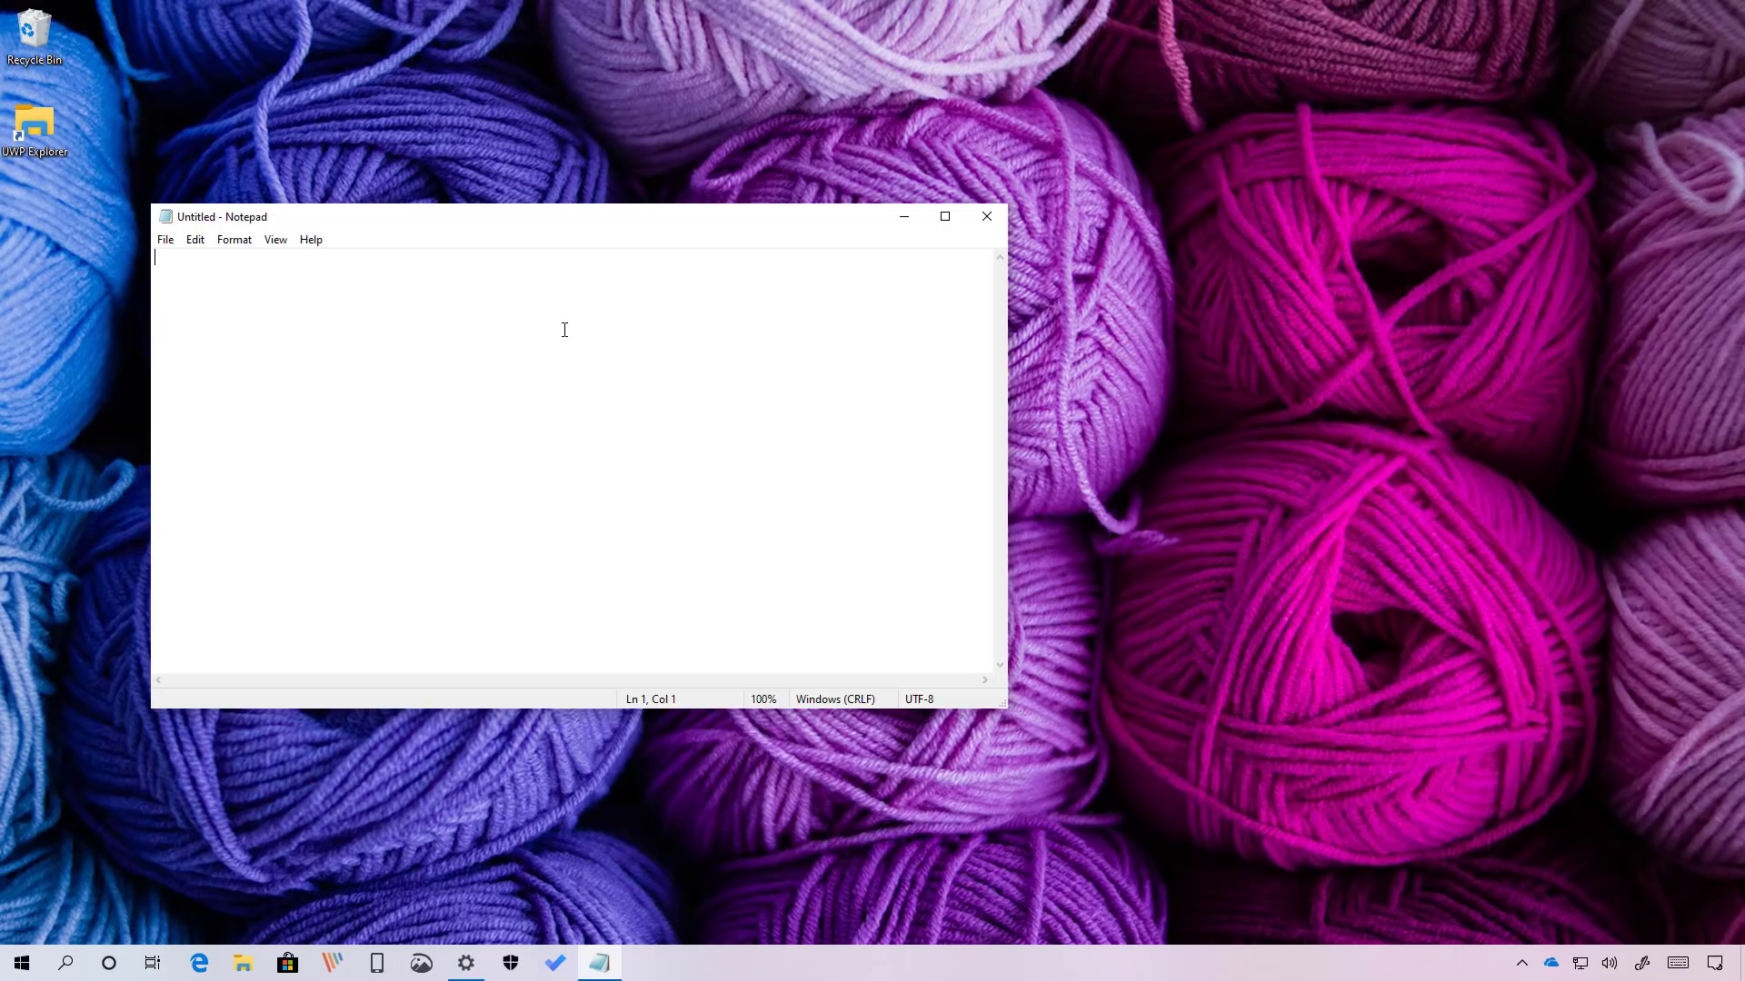
Open the emoji panel, browse the kaomoji, currency and punctuation symbols, and insert a > sign.
{"action": "key", "text": "super+period"}
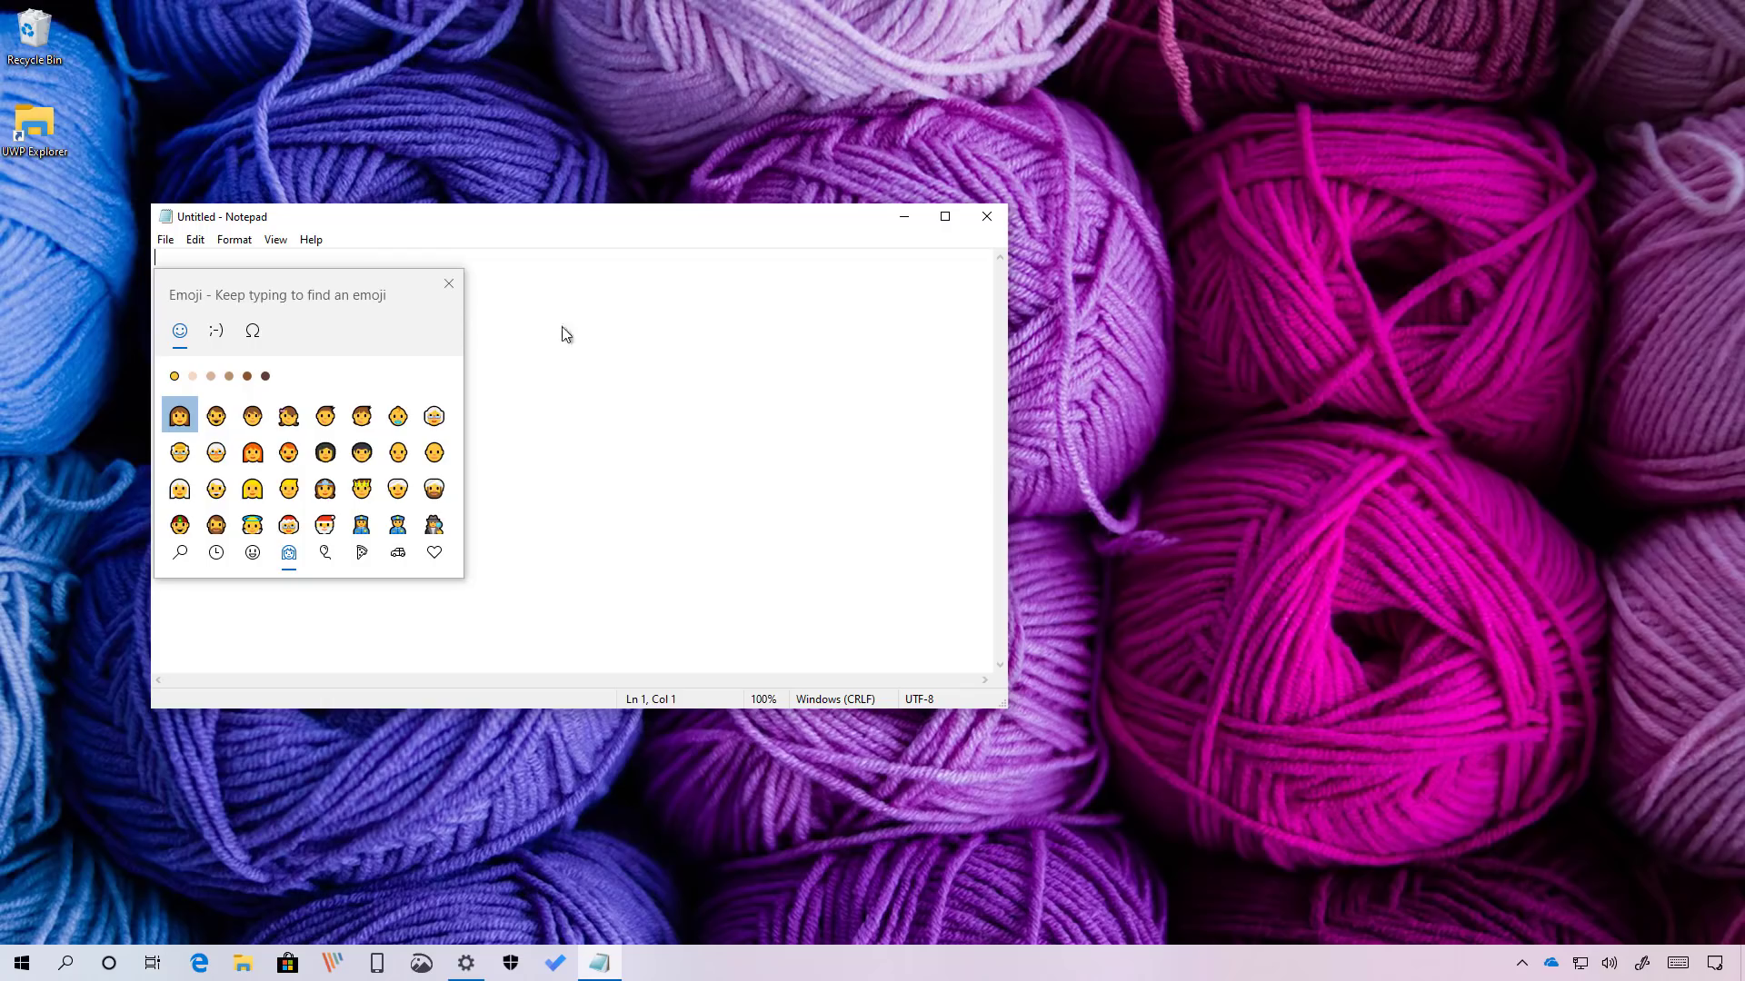
{"action": "left_click", "coordinate": [222, 334]}
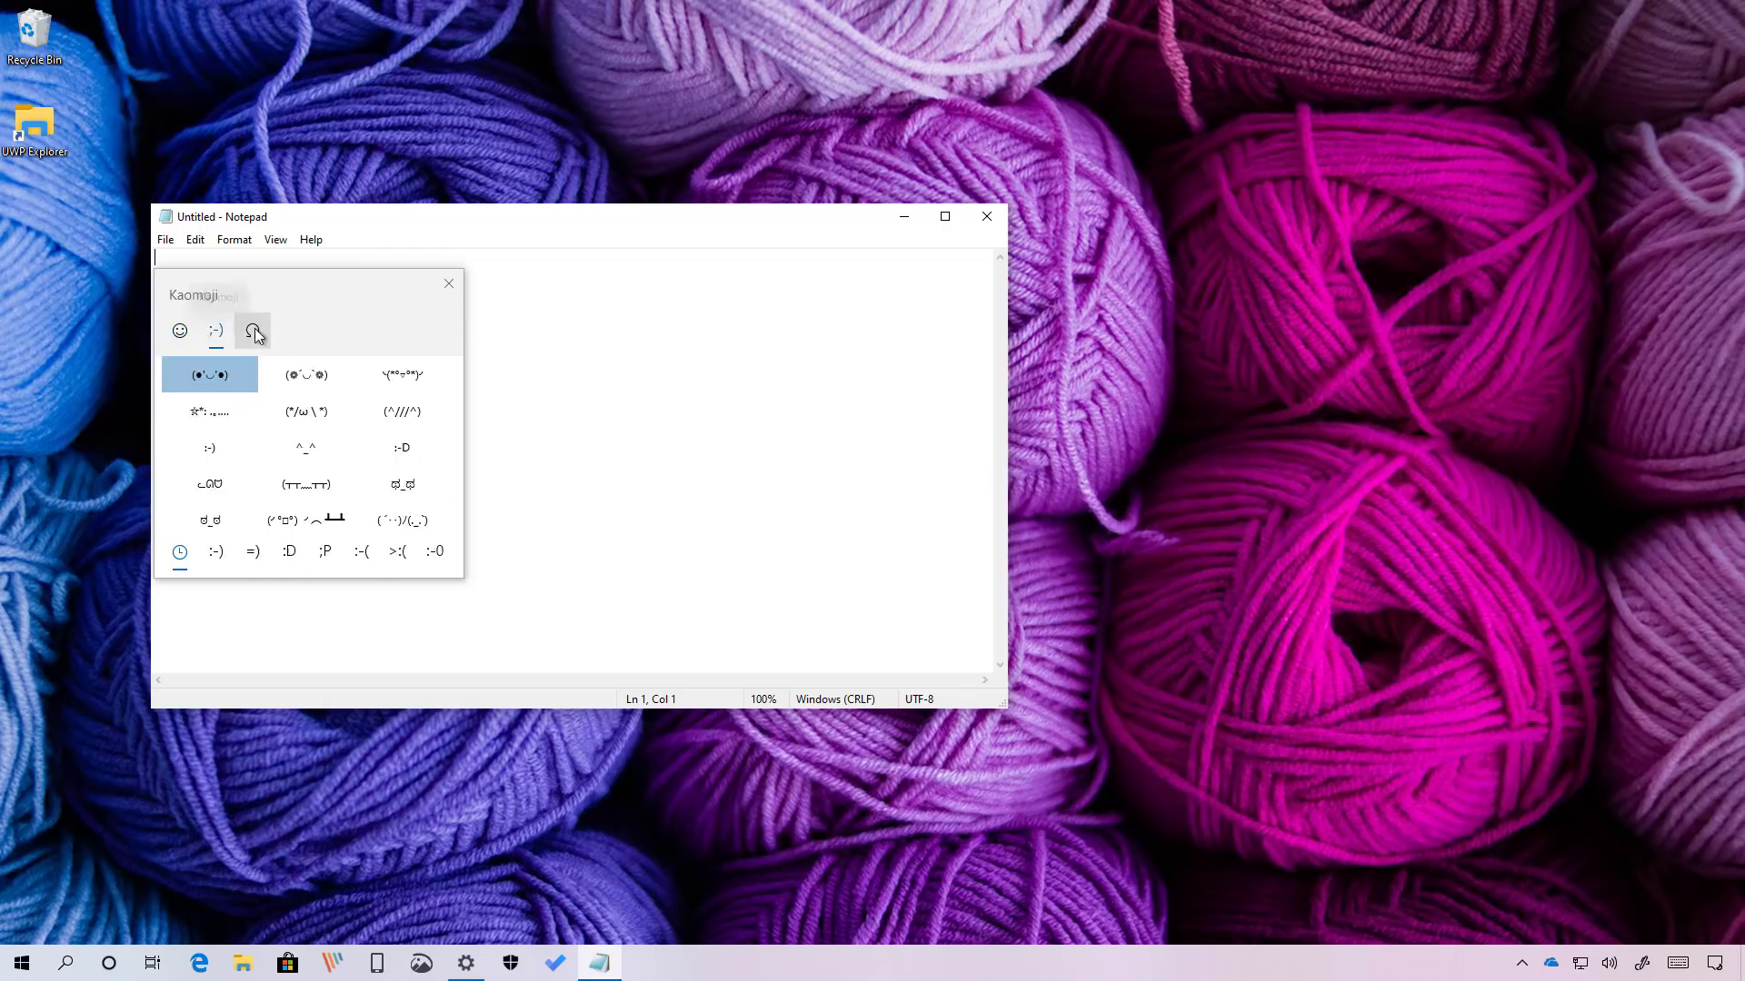
{"action": "left_click", "coordinate": [254, 333]}
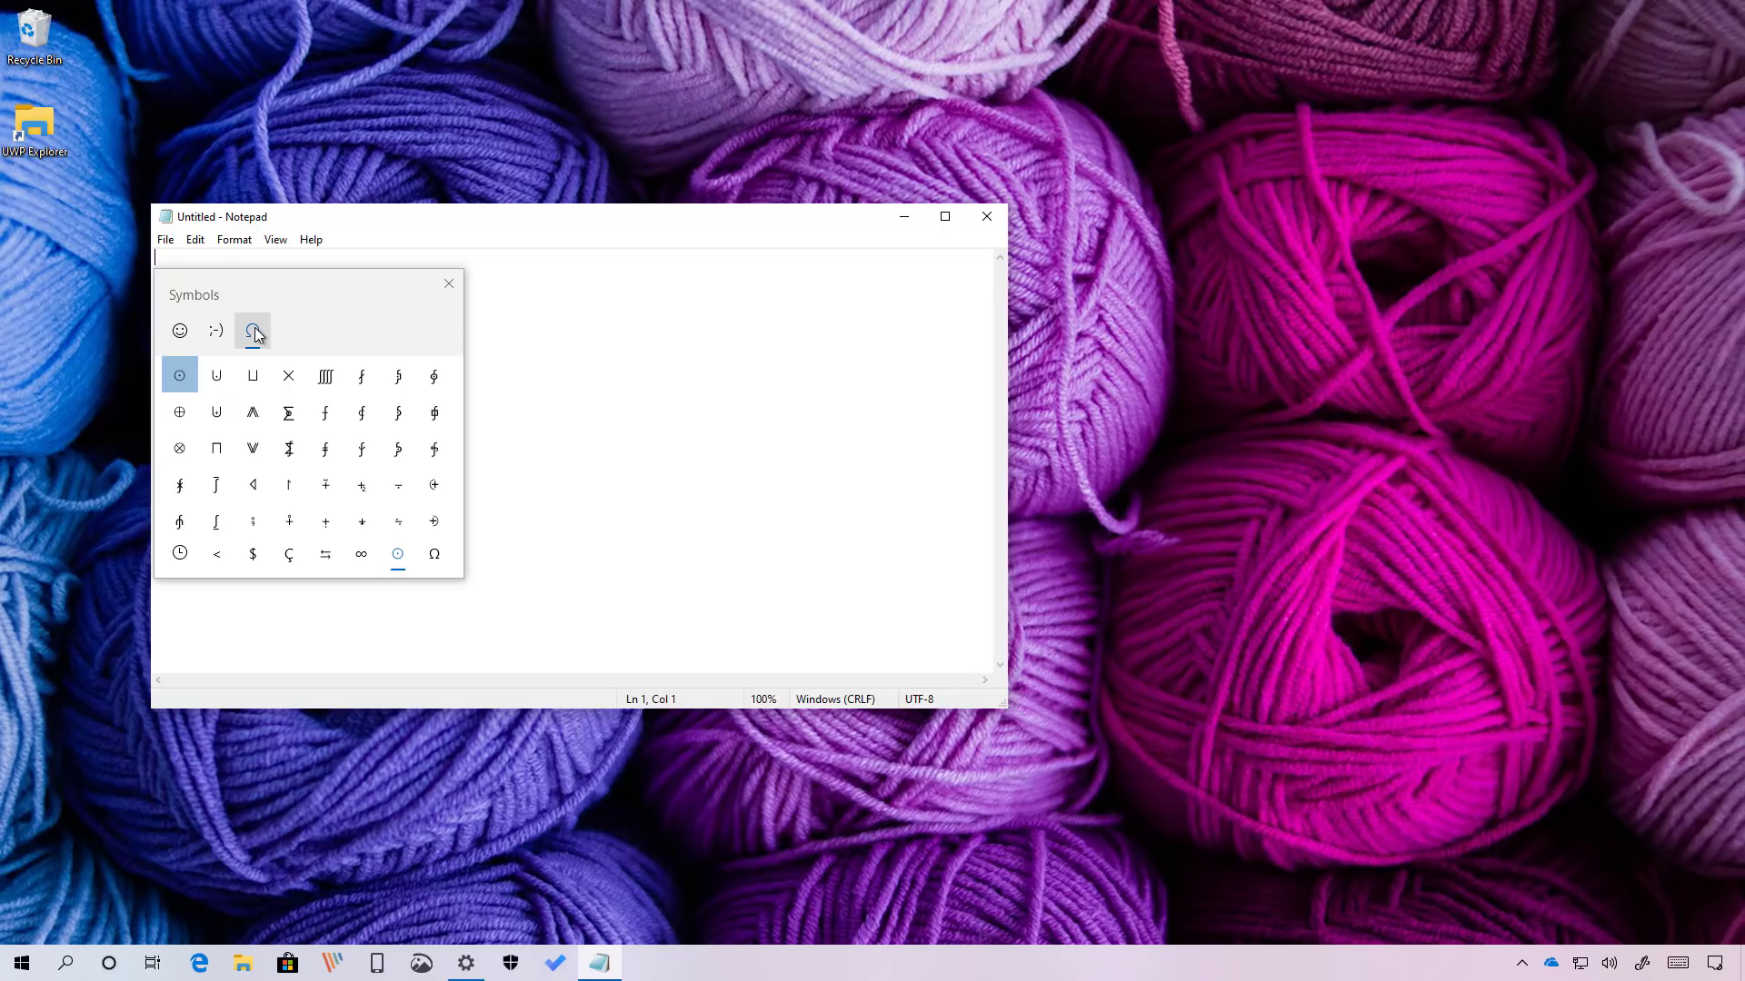
{"action": "left_click", "coordinate": [255, 556]}
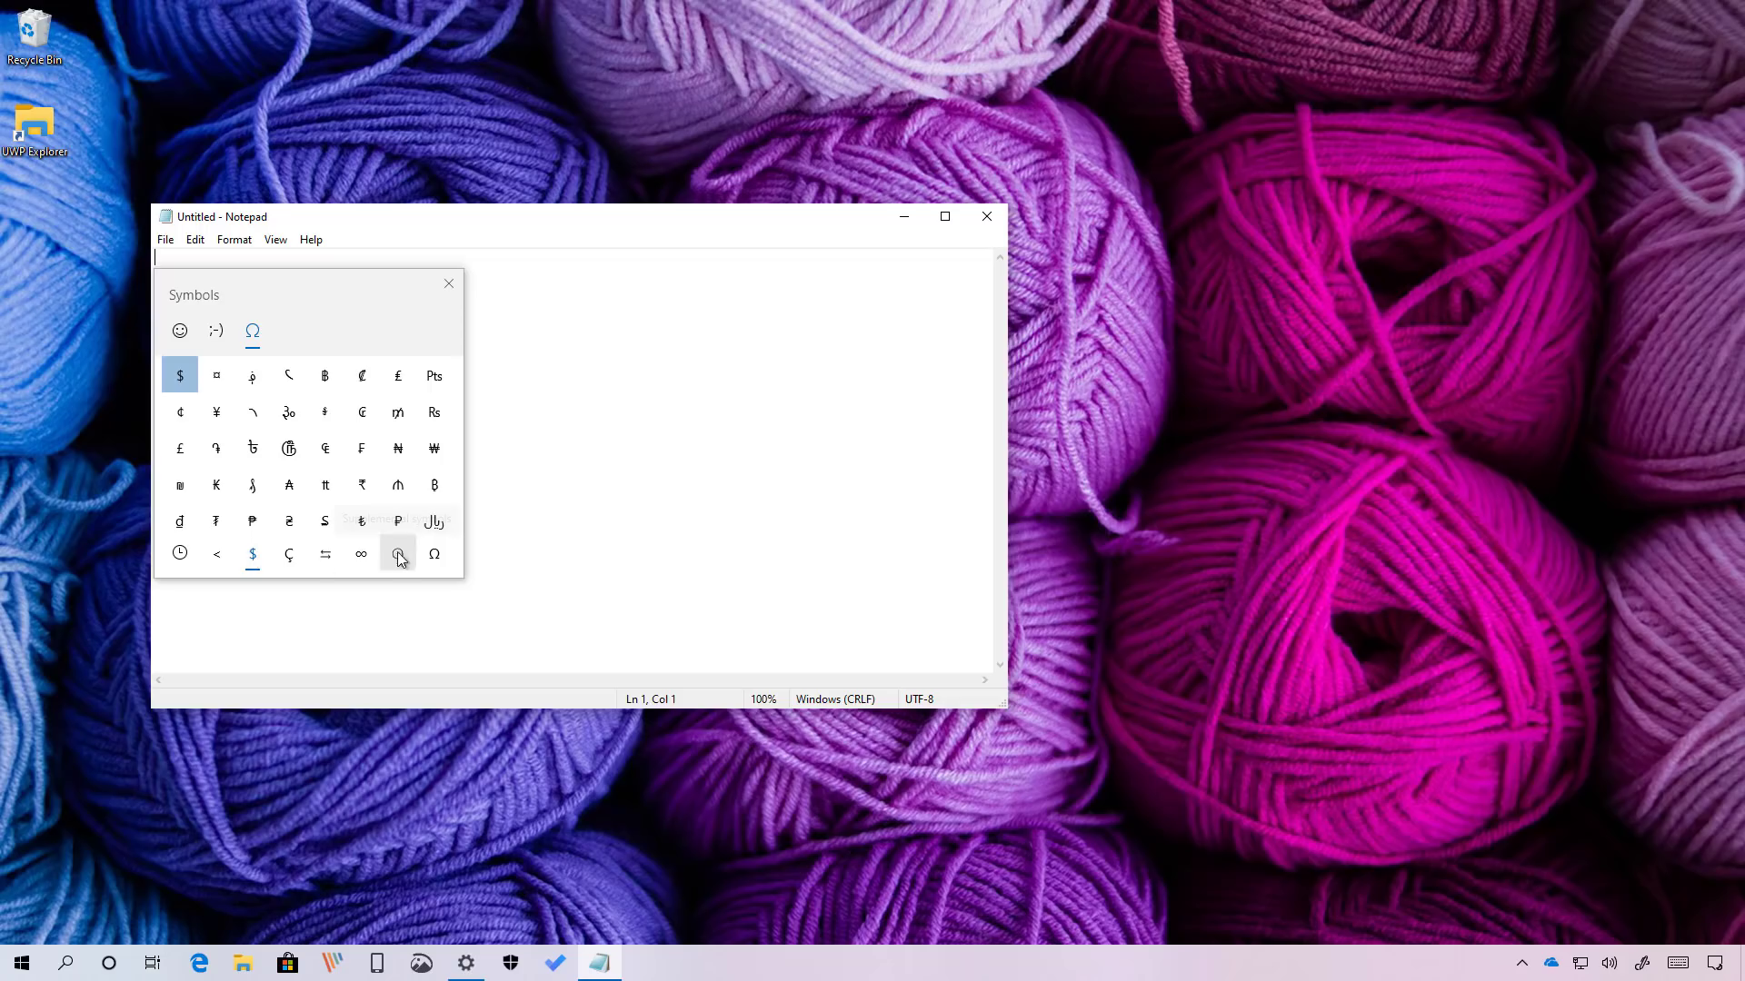
{"action": "left_click", "coordinate": [216, 557]}
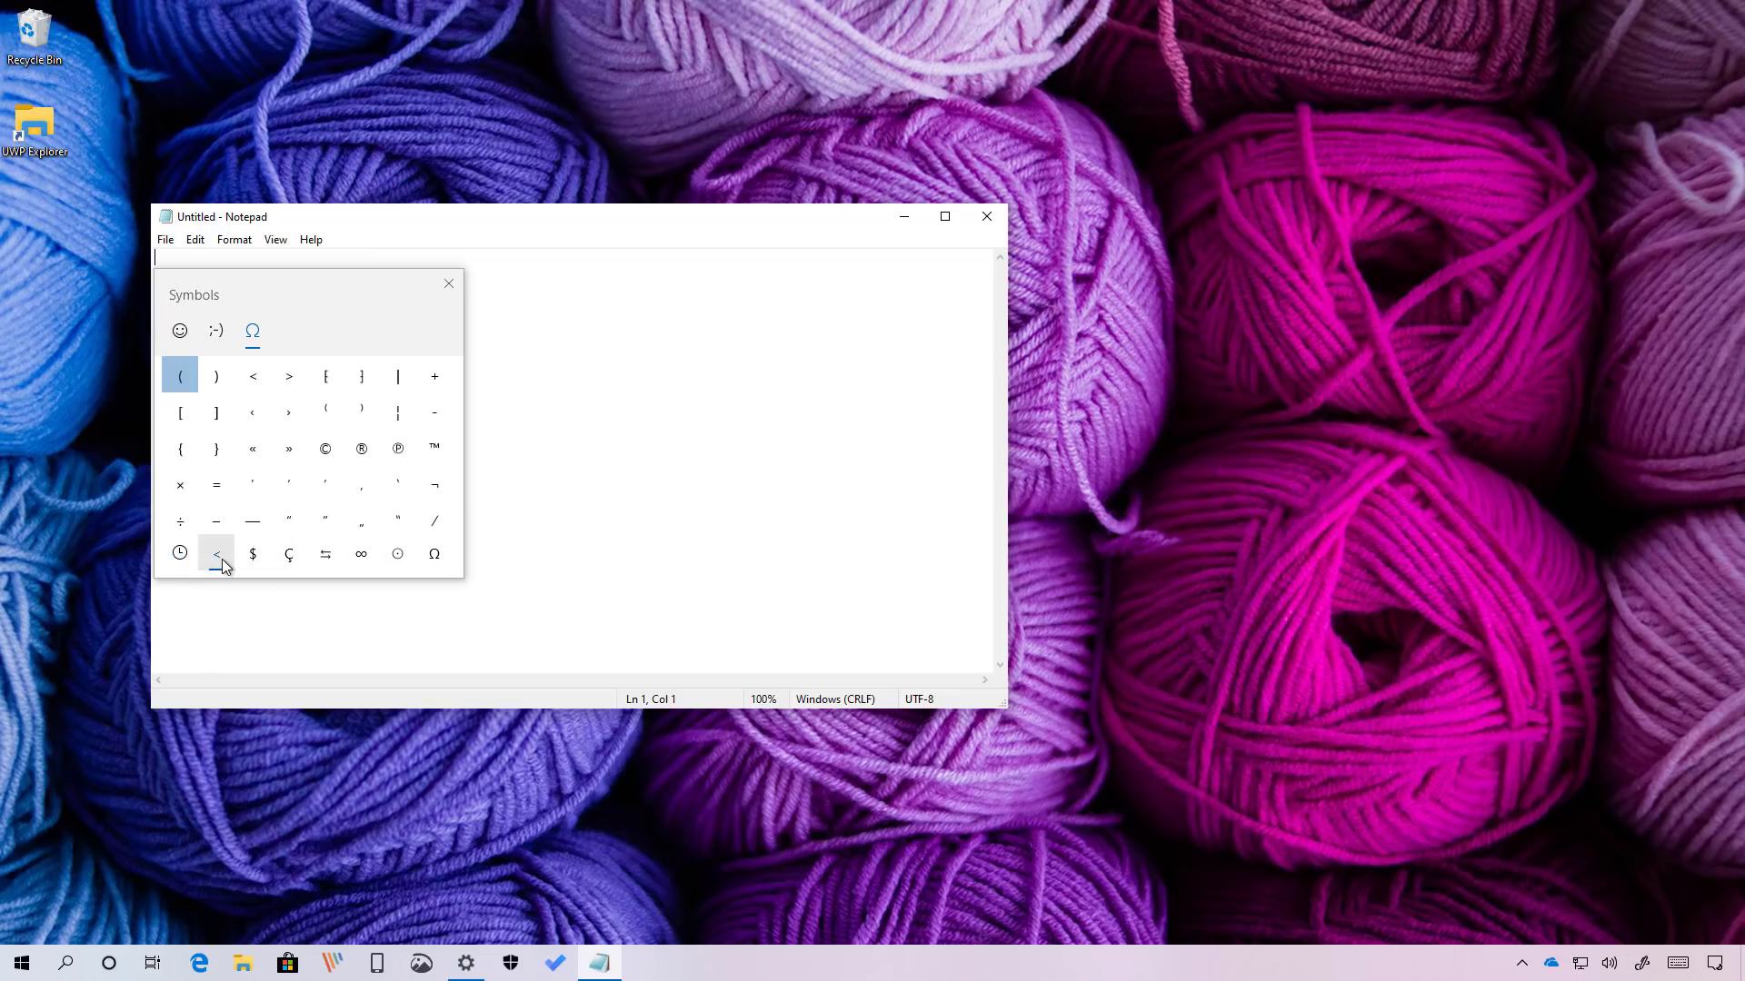
{"action": "left_click", "coordinate": [289, 377]}
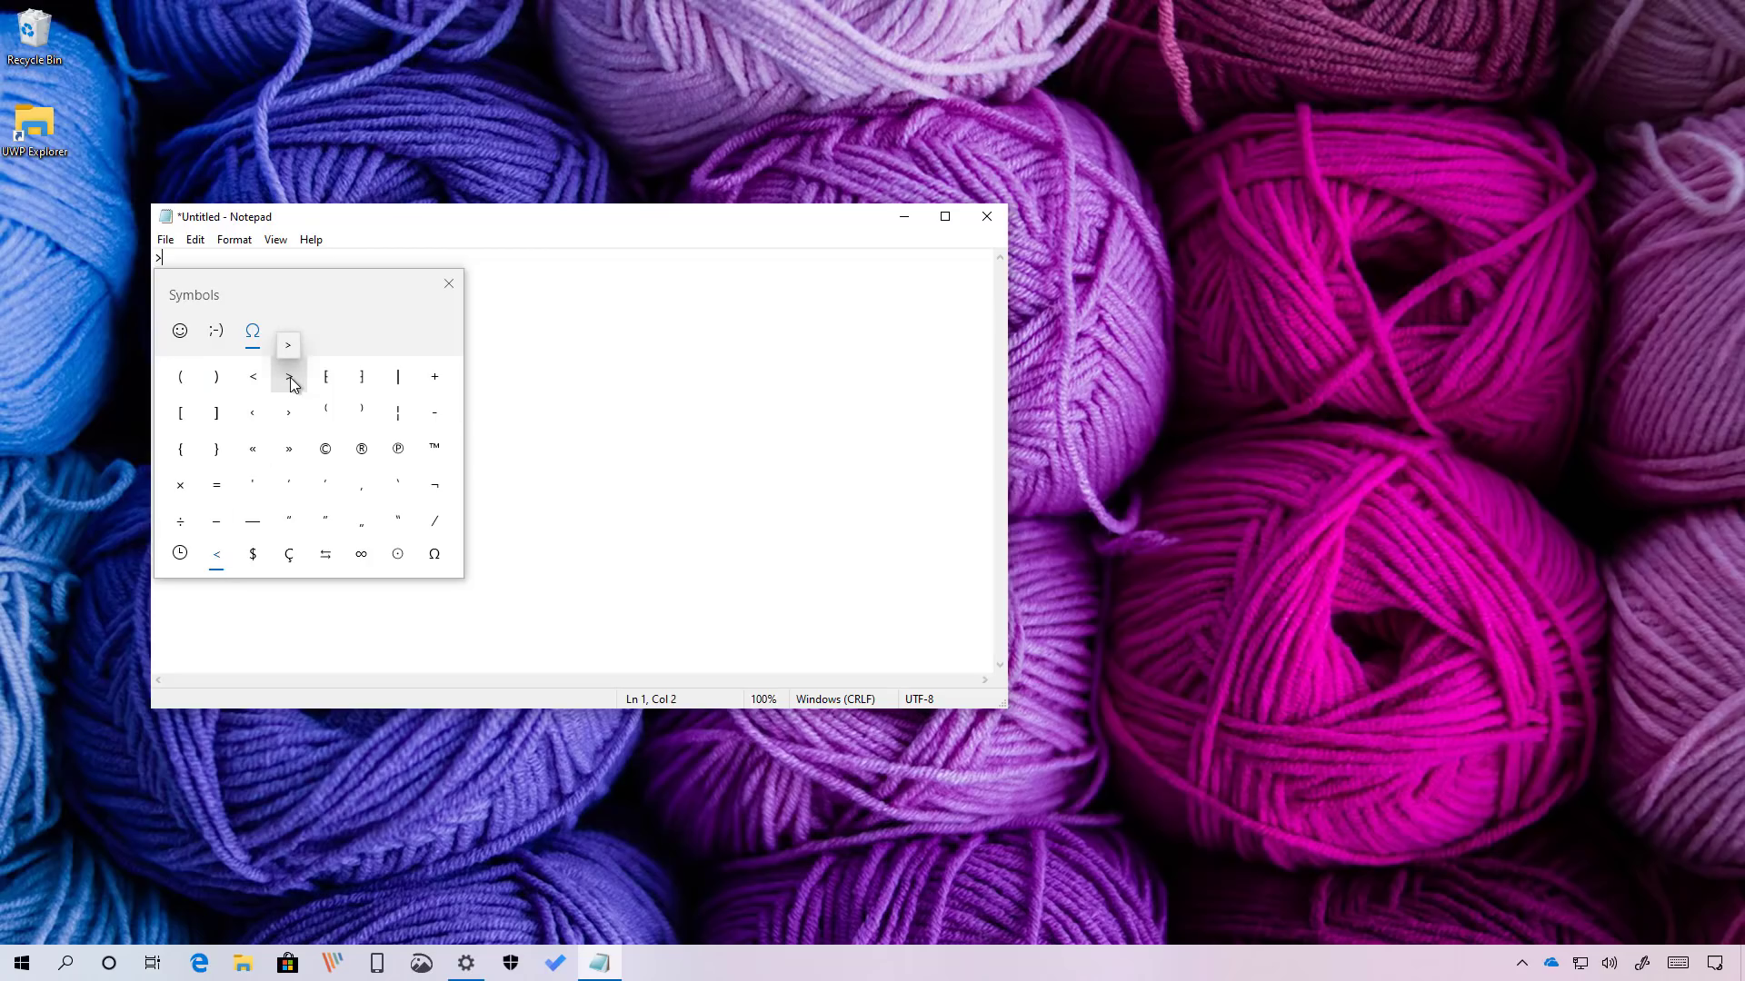
Browse the Latin, arrow and fraction symbols, then insert a smiling kaomoji after the >.
{"action": "left_click", "coordinate": [291, 556]}
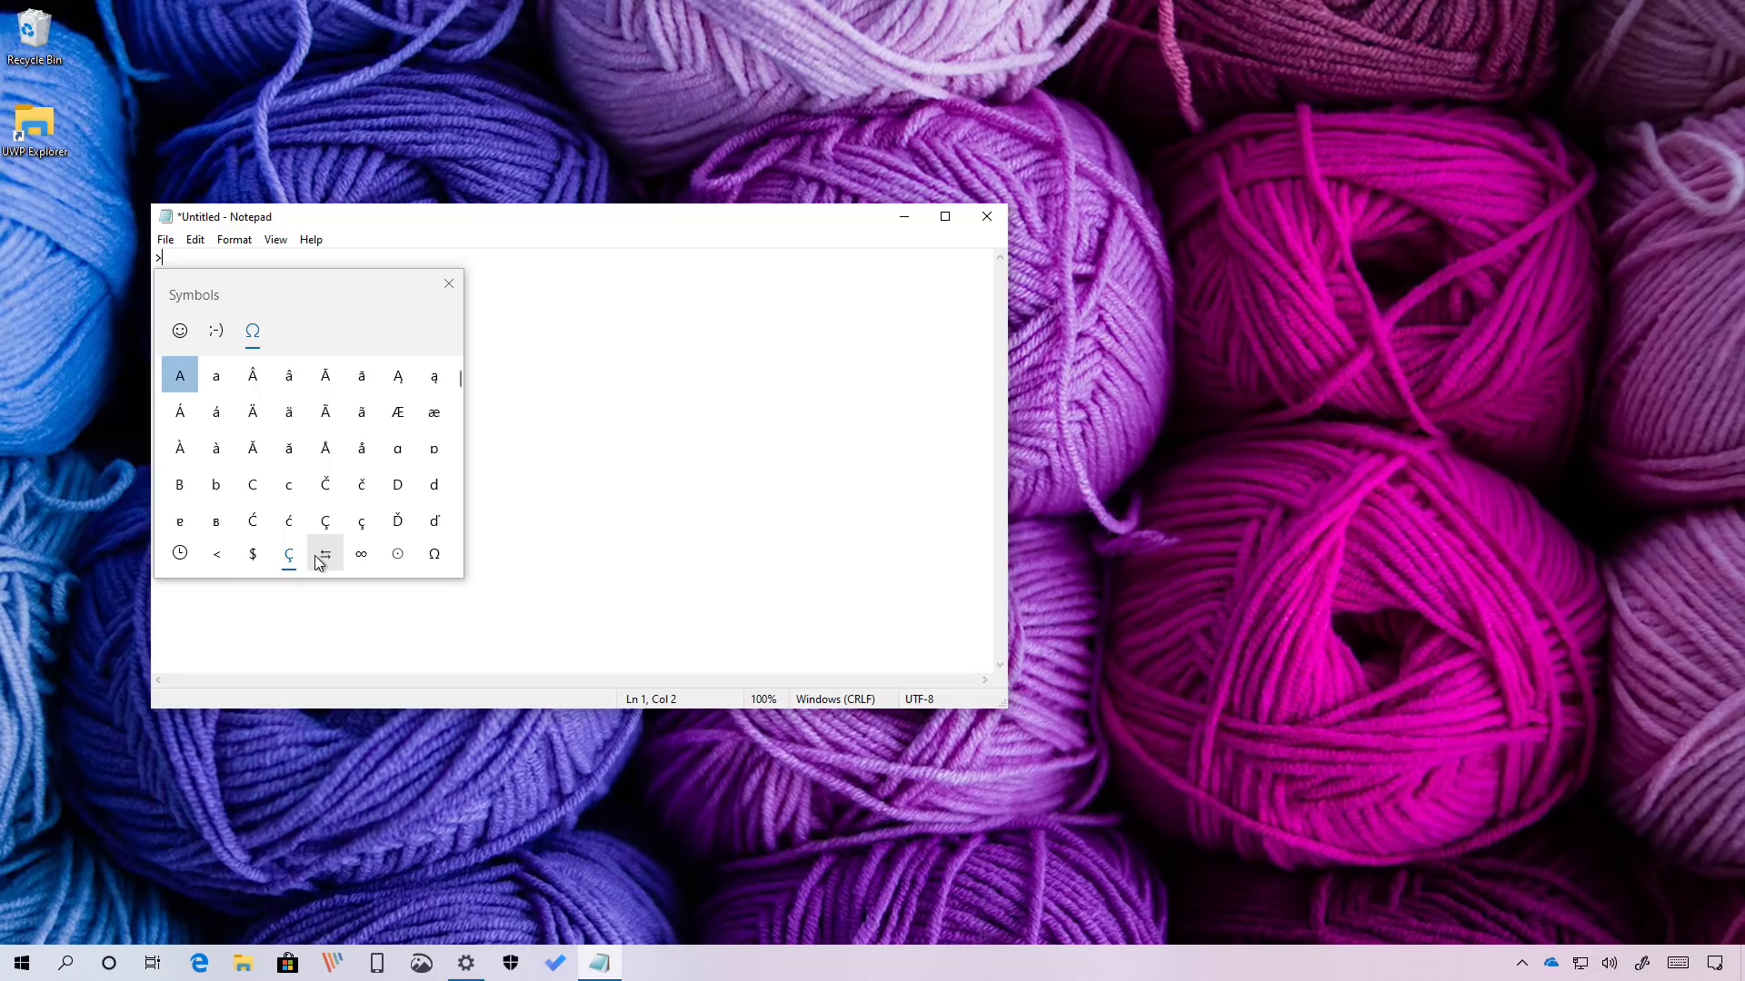
{"action": "left_click", "coordinate": [324, 556]}
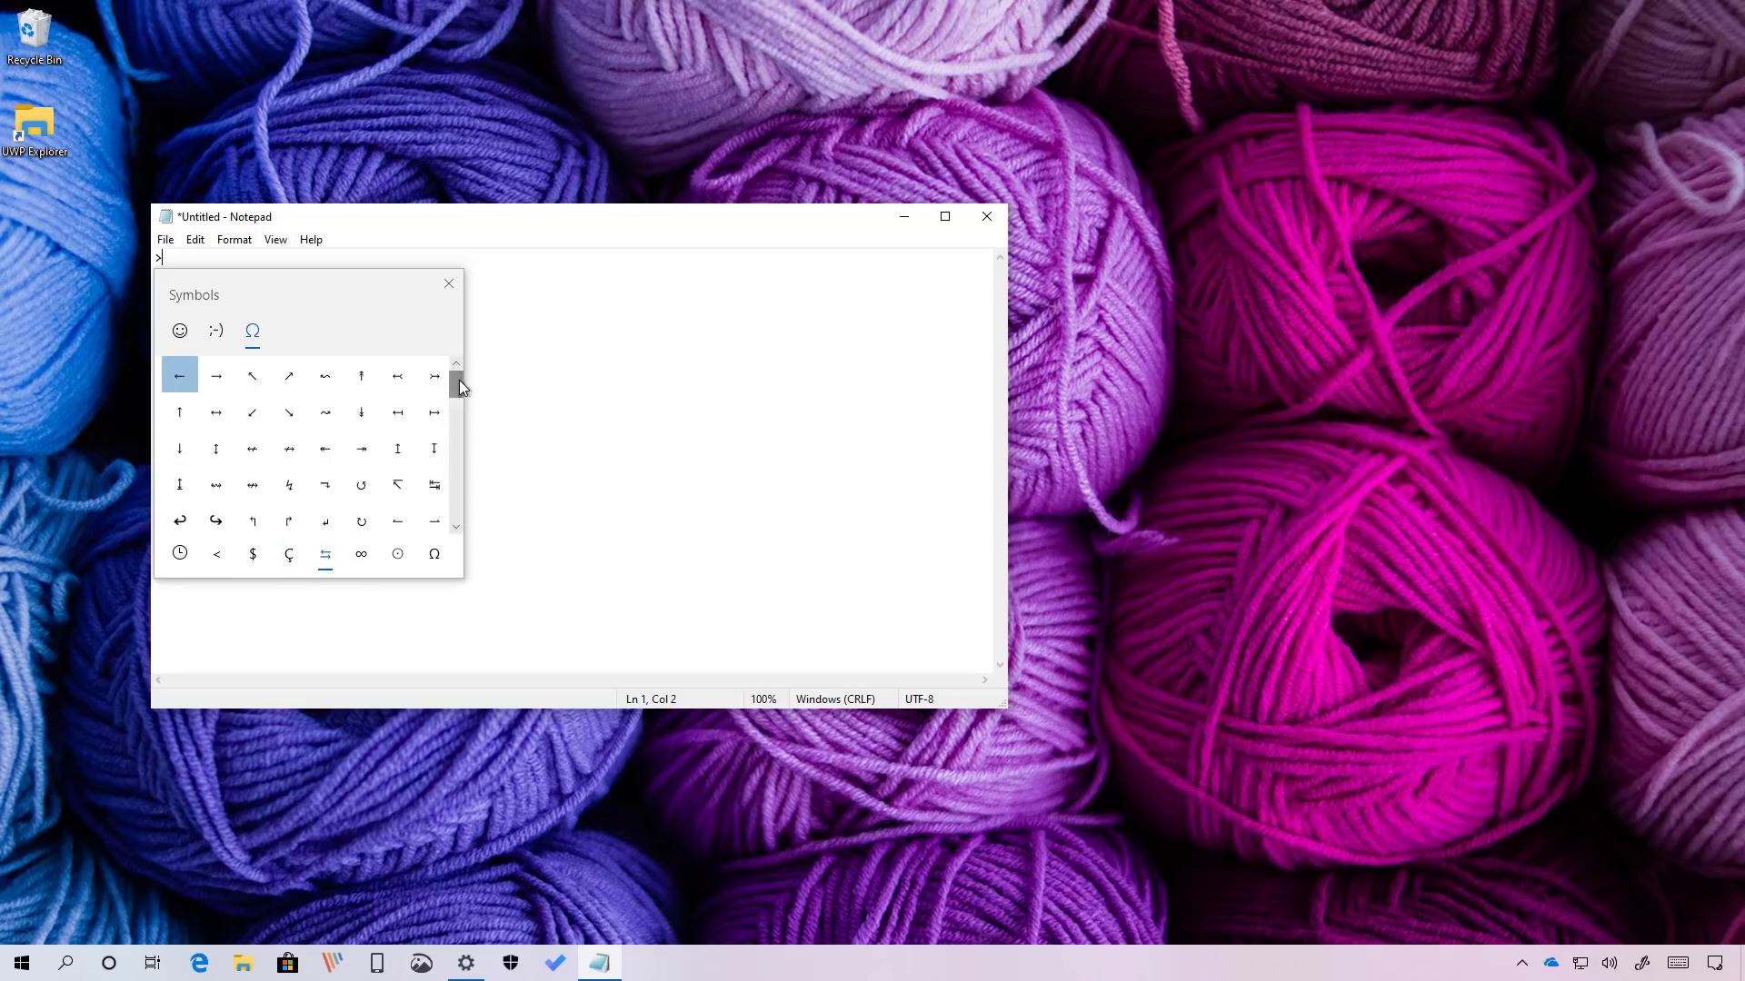
{"action": "left_click_drag", "start_coordinate": [460, 388], "coordinate": [457, 519]}
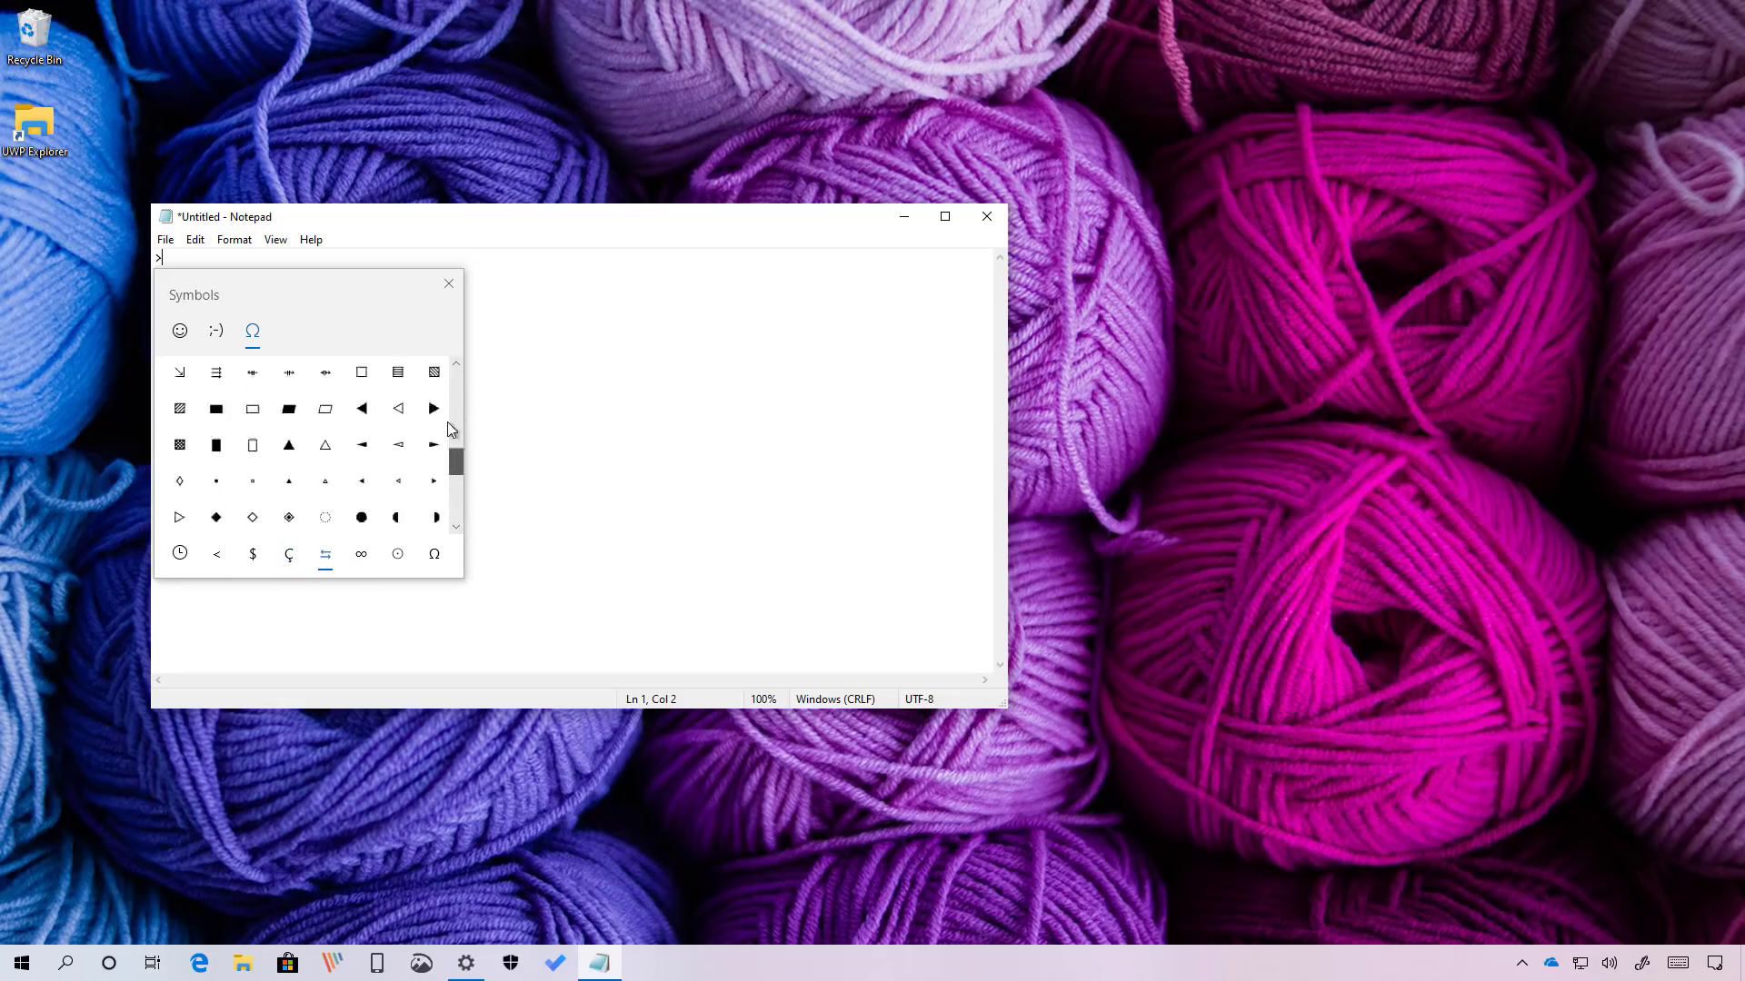
{"action": "left_click", "coordinate": [360, 555]}
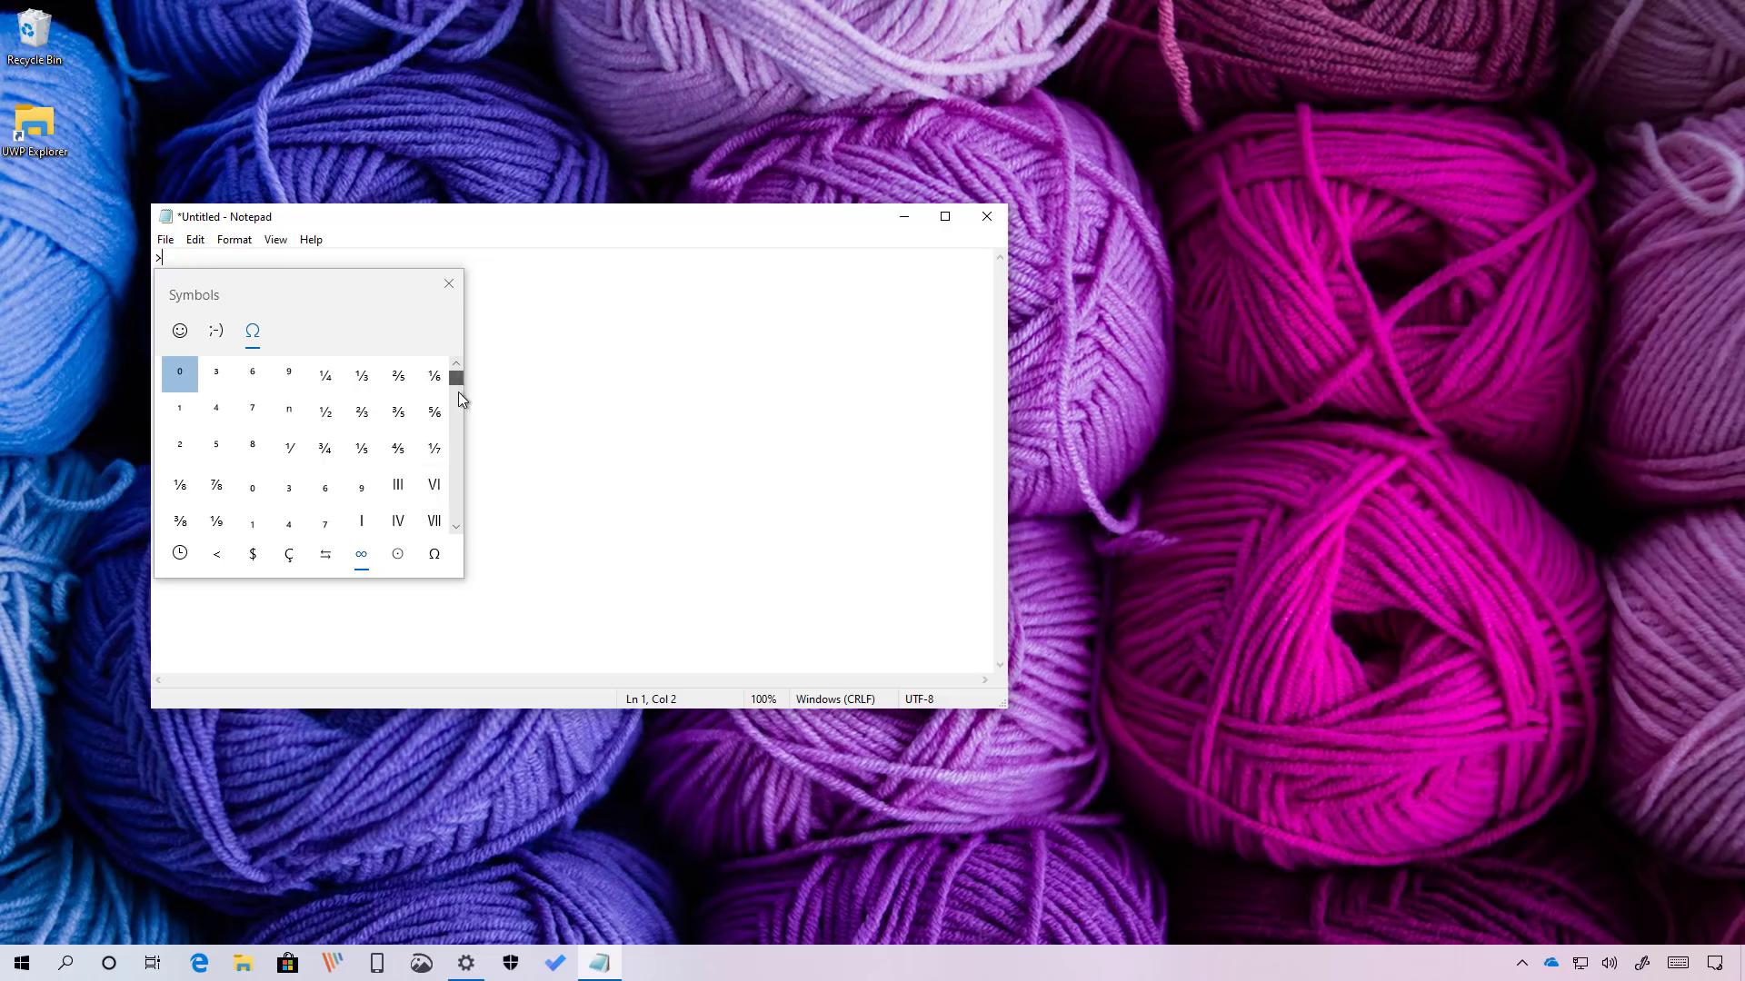
{"action": "mouse_move", "coordinate": [460, 398]}
{"action": "left_mouse_down"}
{"action": "mouse_move", "coordinate": [452, 525]}
{"action": "mouse_move", "coordinate": [456, 394]}
{"action": "left_mouse_up"}
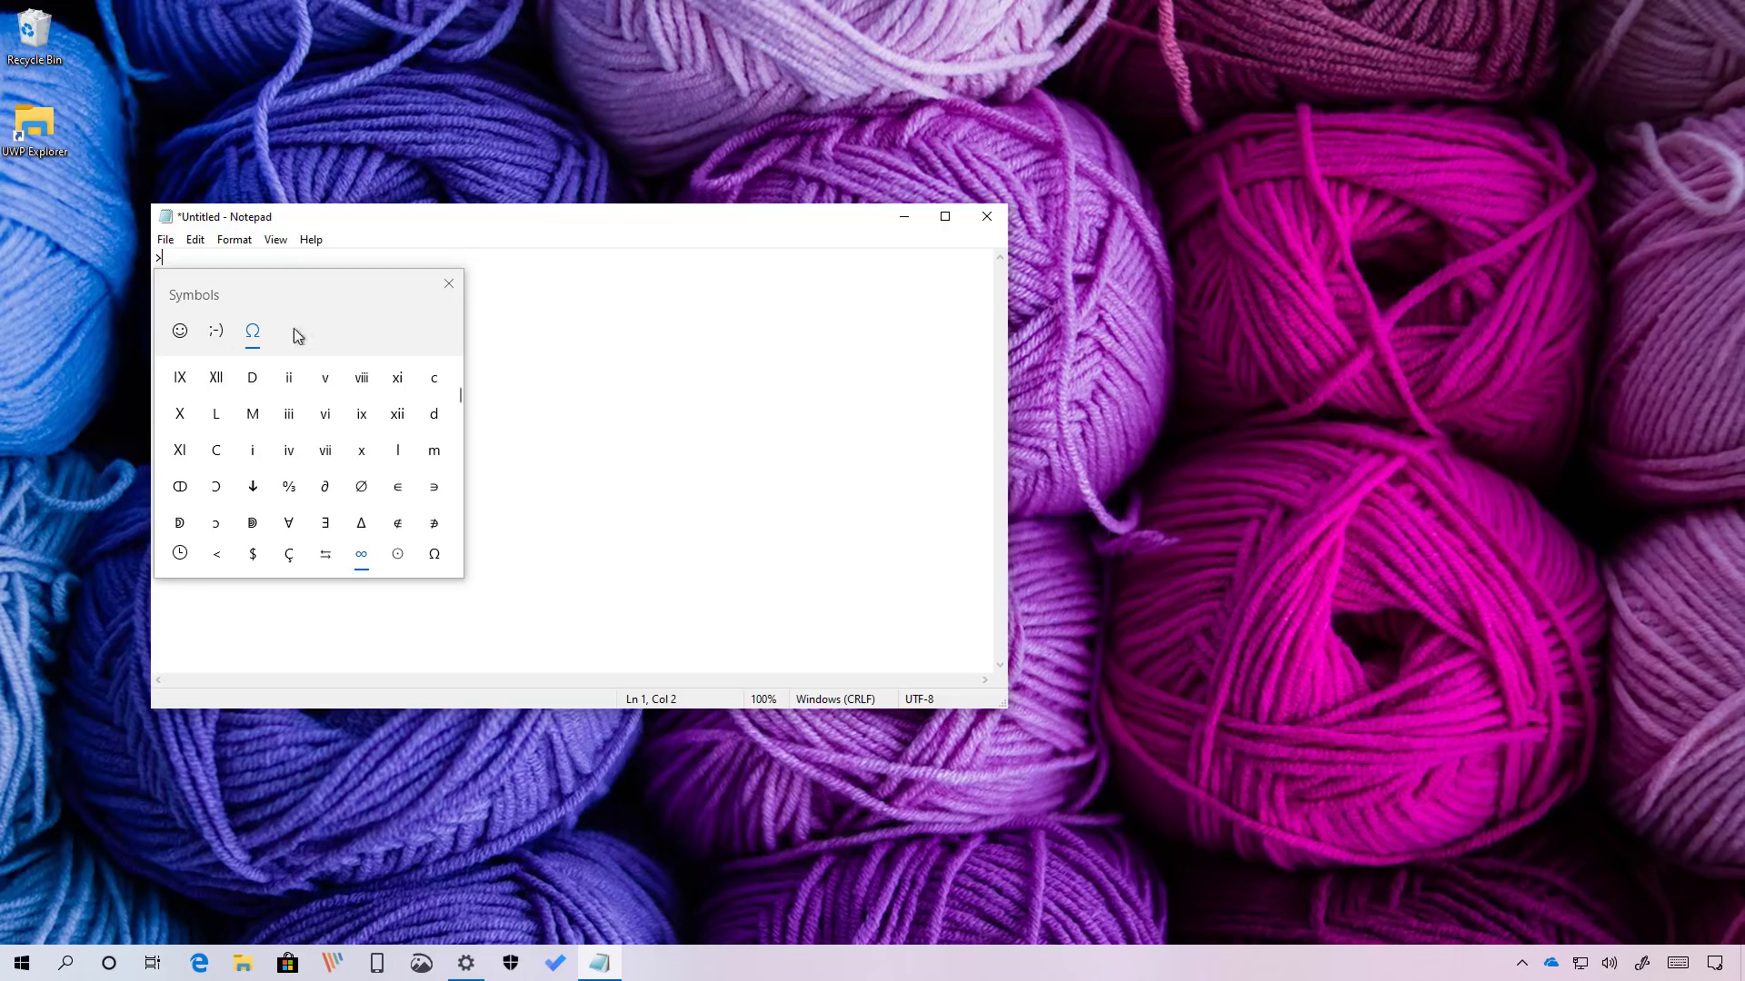
{"action": "left_click", "coordinate": [218, 336]}
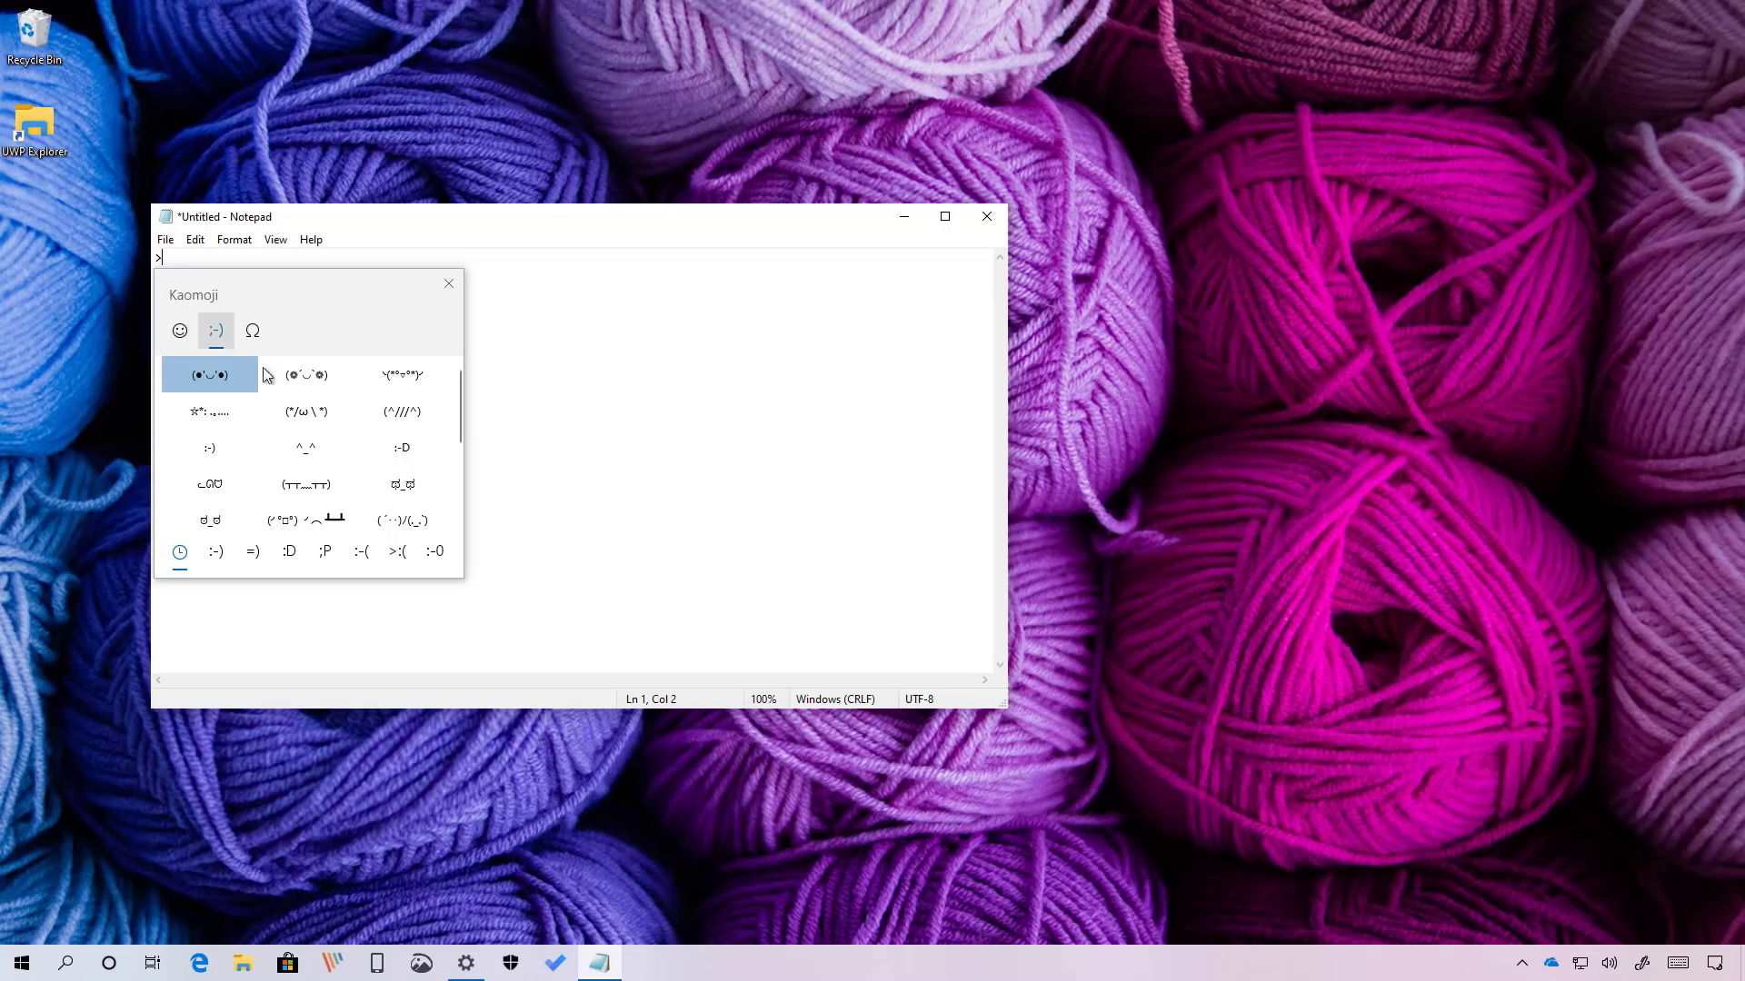
{"action": "left_click", "coordinate": [306, 379]}
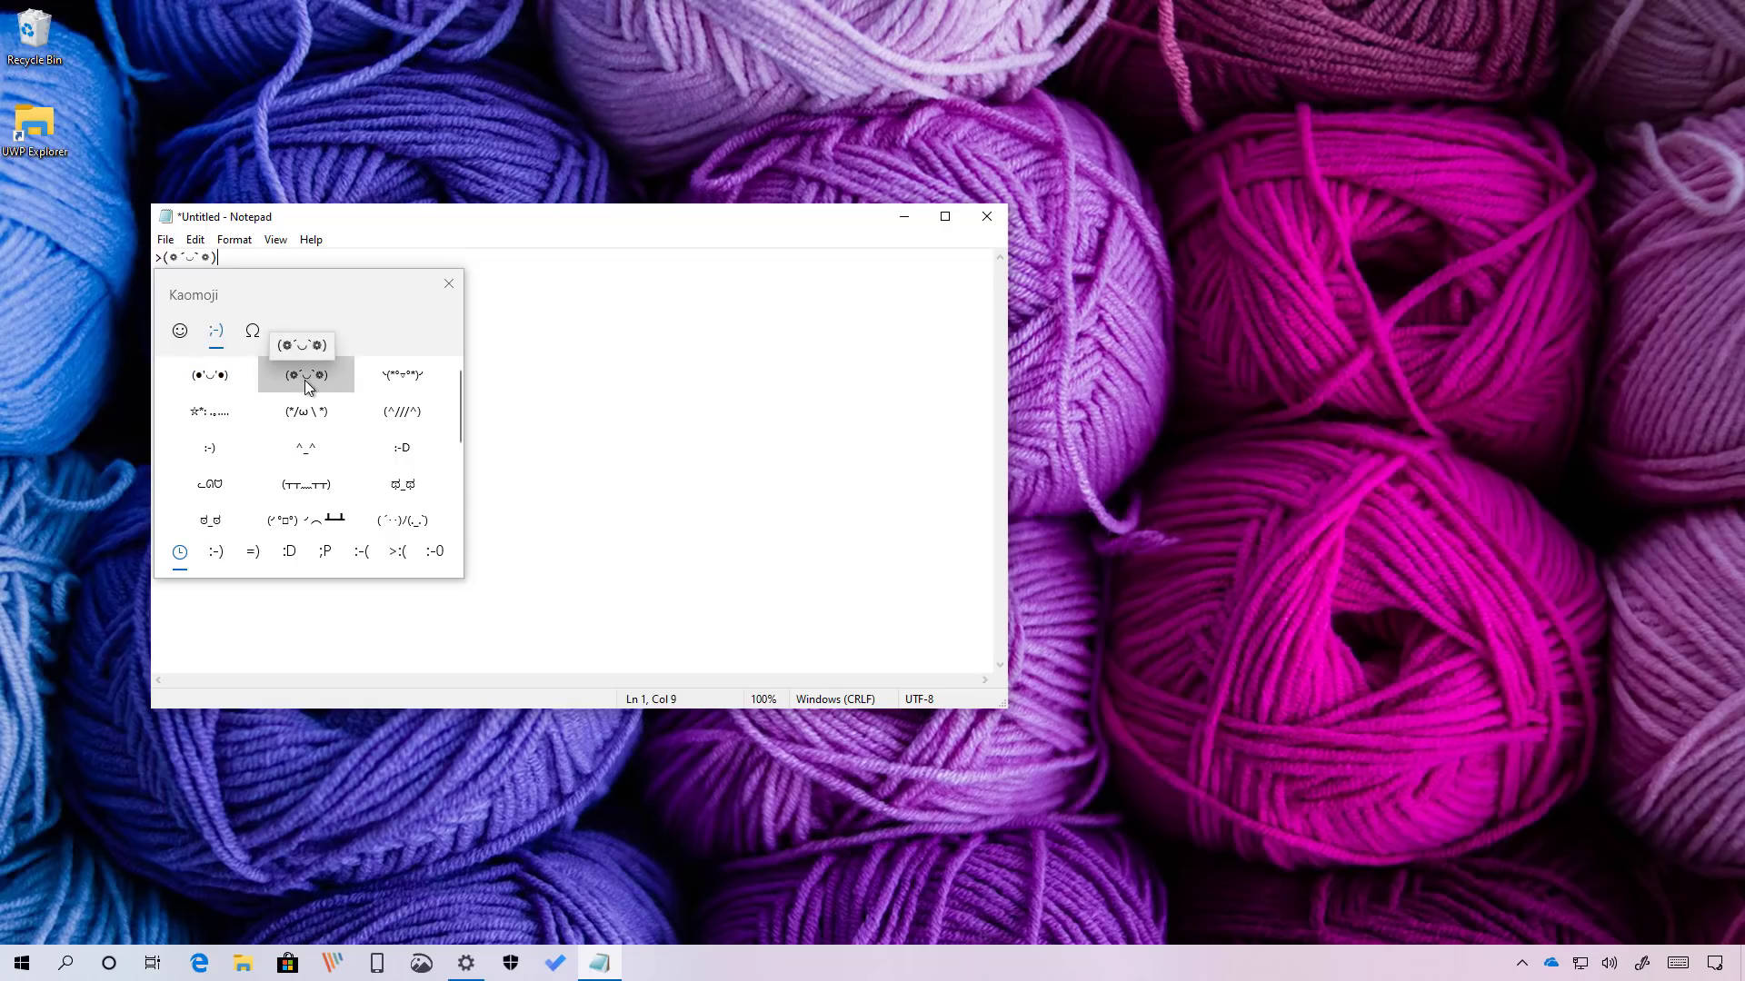
Close the emoji panel, minimize Notepad, and open the Windows search panel from the taskbar.
{"action": "key", "text": "Escape"}
{"action": "left_click", "coordinate": [903, 216]}
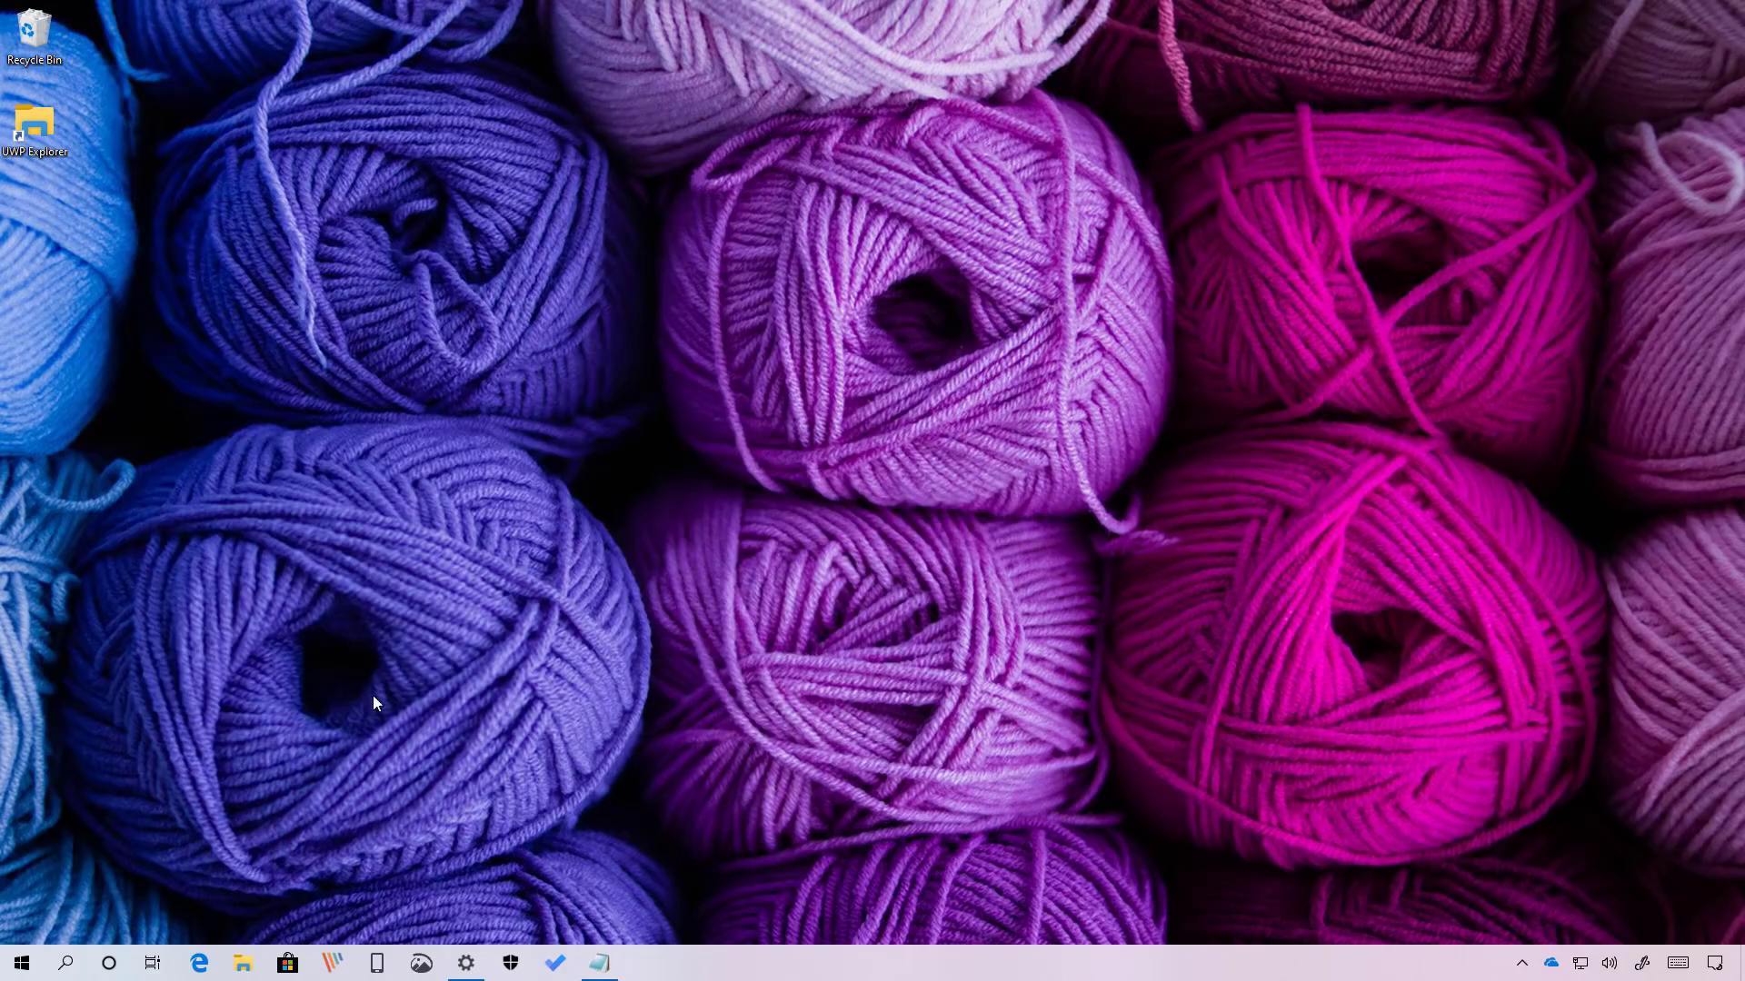
{"action": "left_click", "coordinate": [63, 972]}
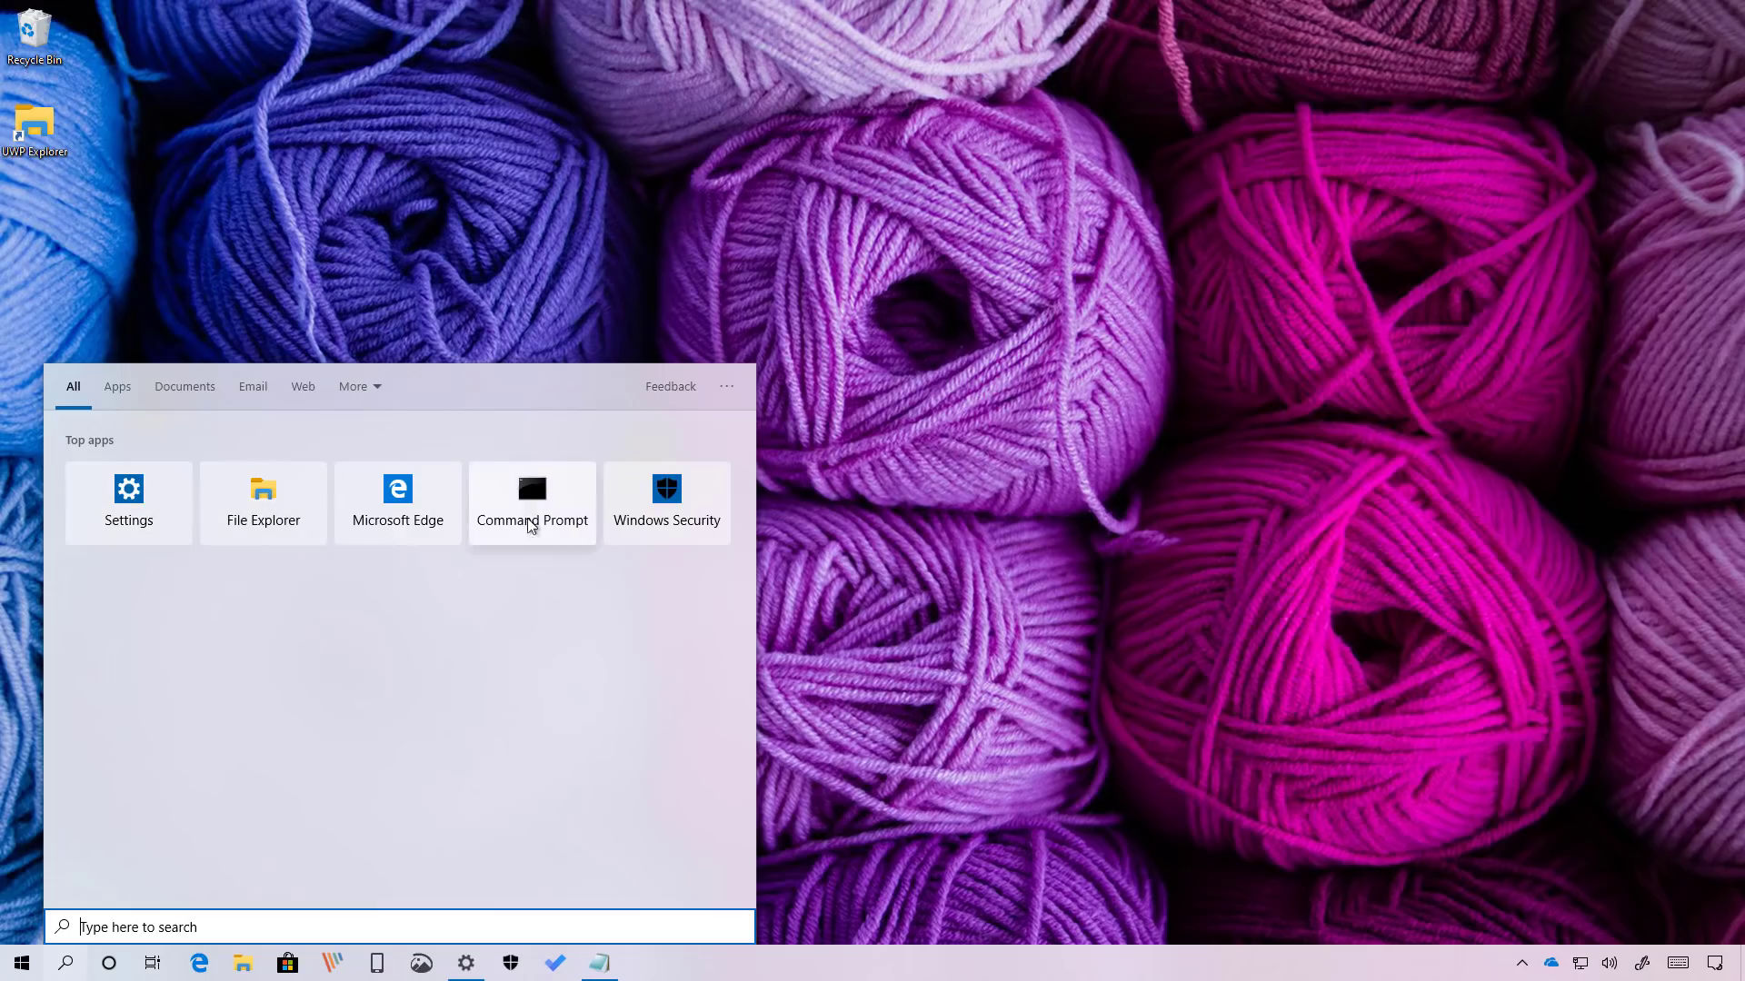
Try the Apps, Documents, Email, Web and All search filters, then show the More categories.
{"action": "left_click", "coordinate": [119, 387]}
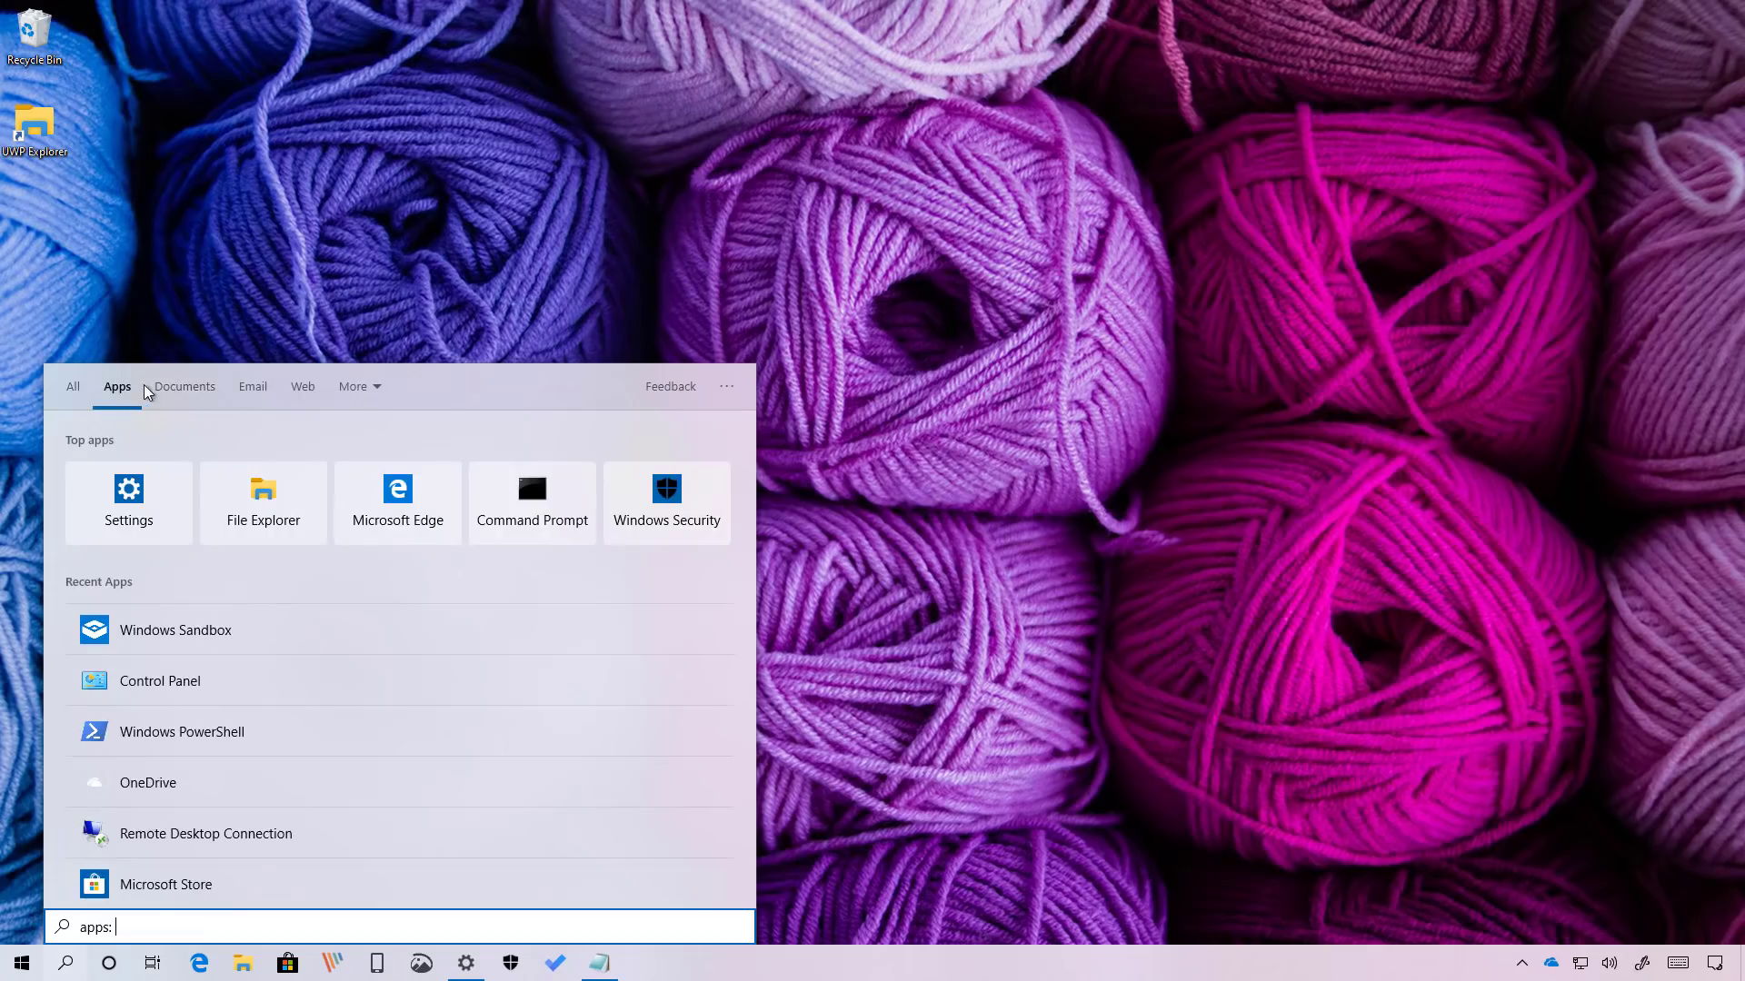
{"action": "left_click", "coordinate": [160, 391]}
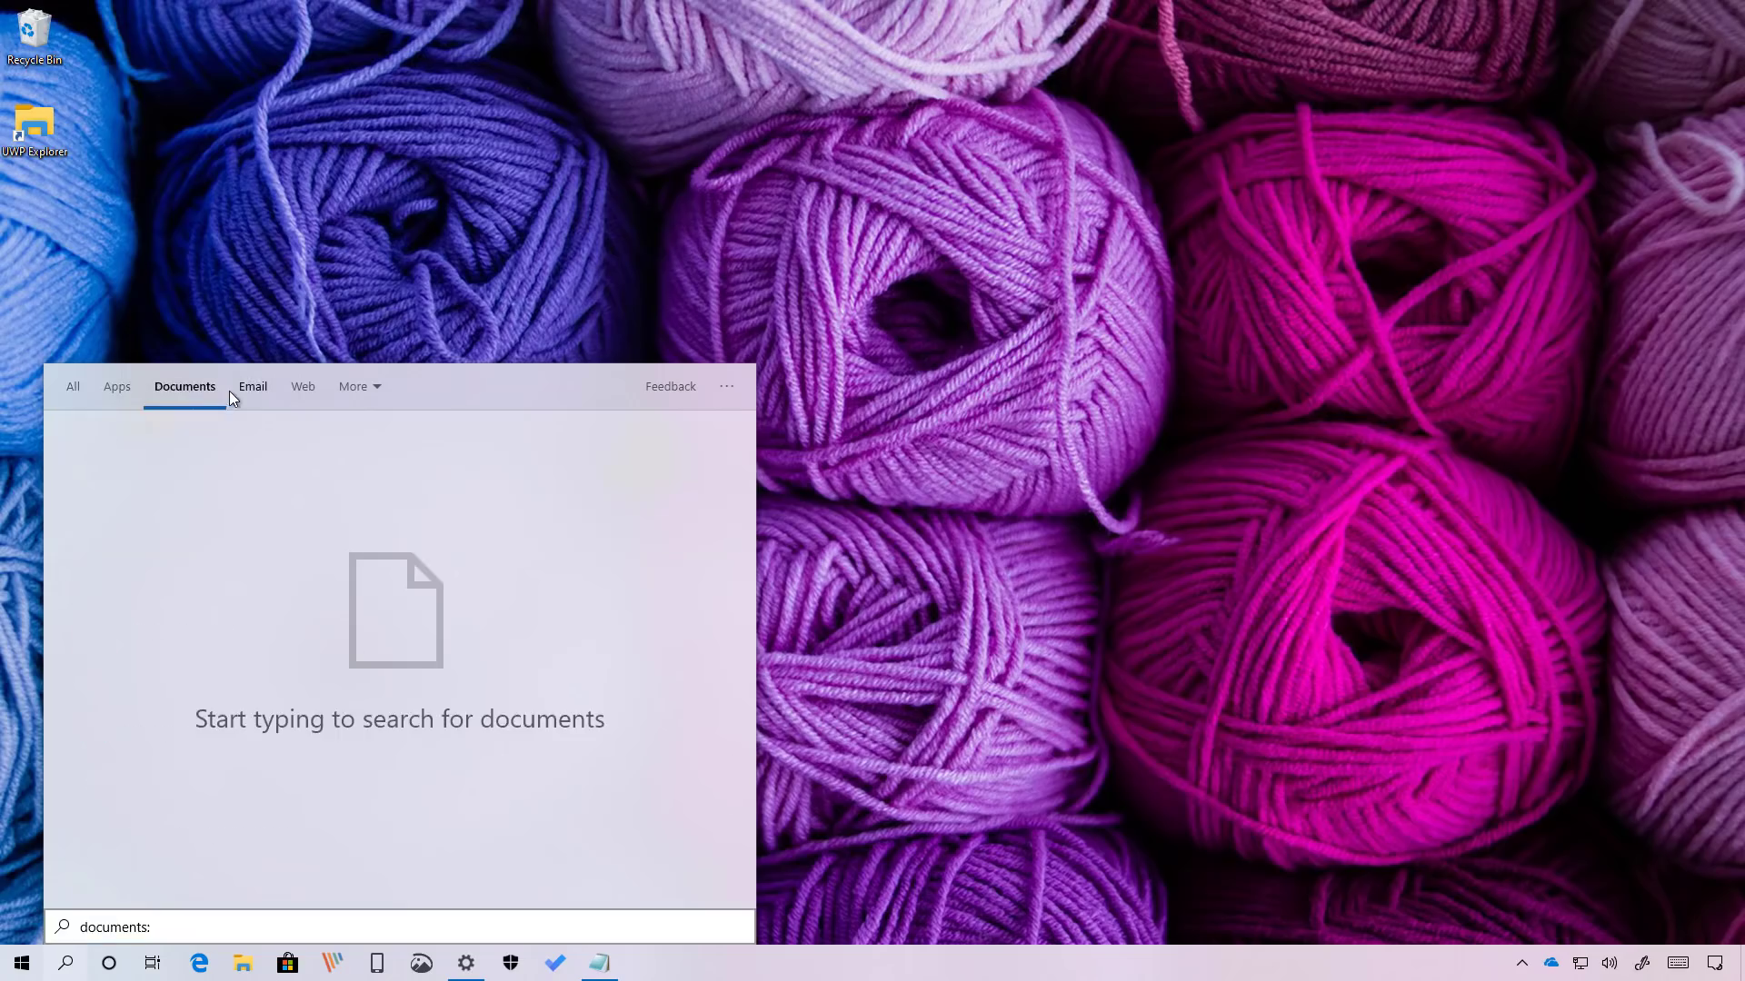
{"action": "left_click", "coordinate": [252, 390]}
{"action": "left_click", "coordinate": [311, 389]}
{"action": "left_click", "coordinate": [72, 389]}
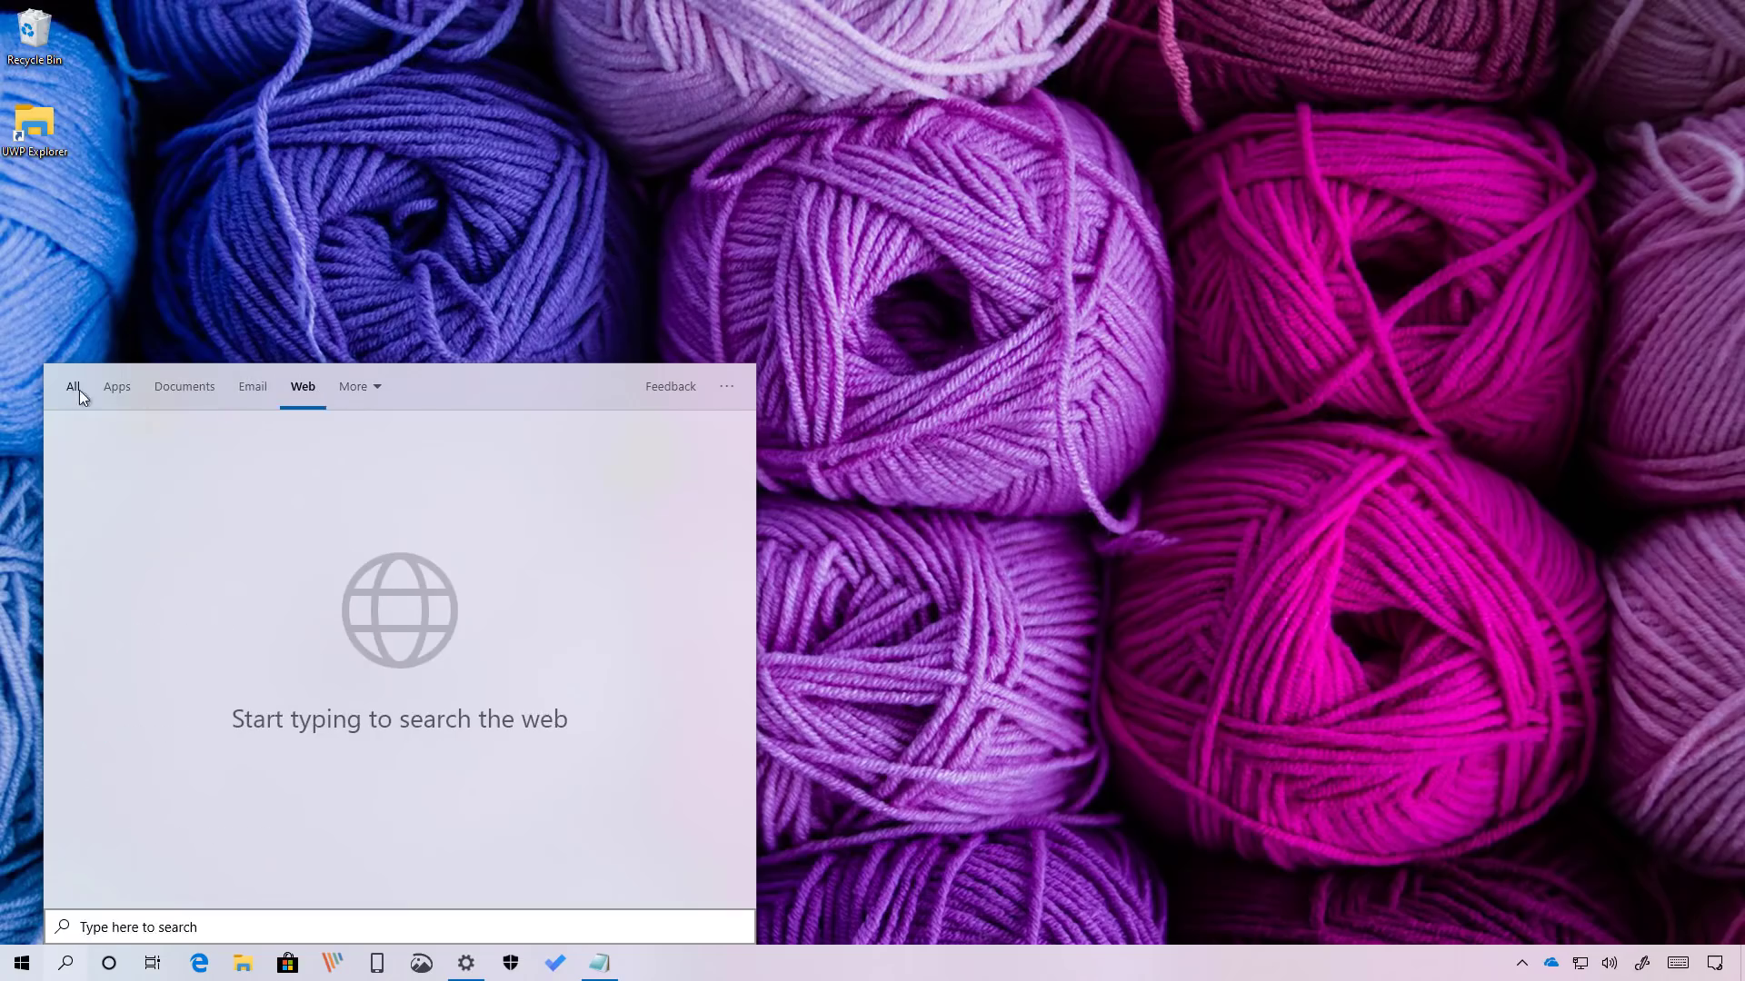
{"action": "left_click", "coordinate": [361, 393]}
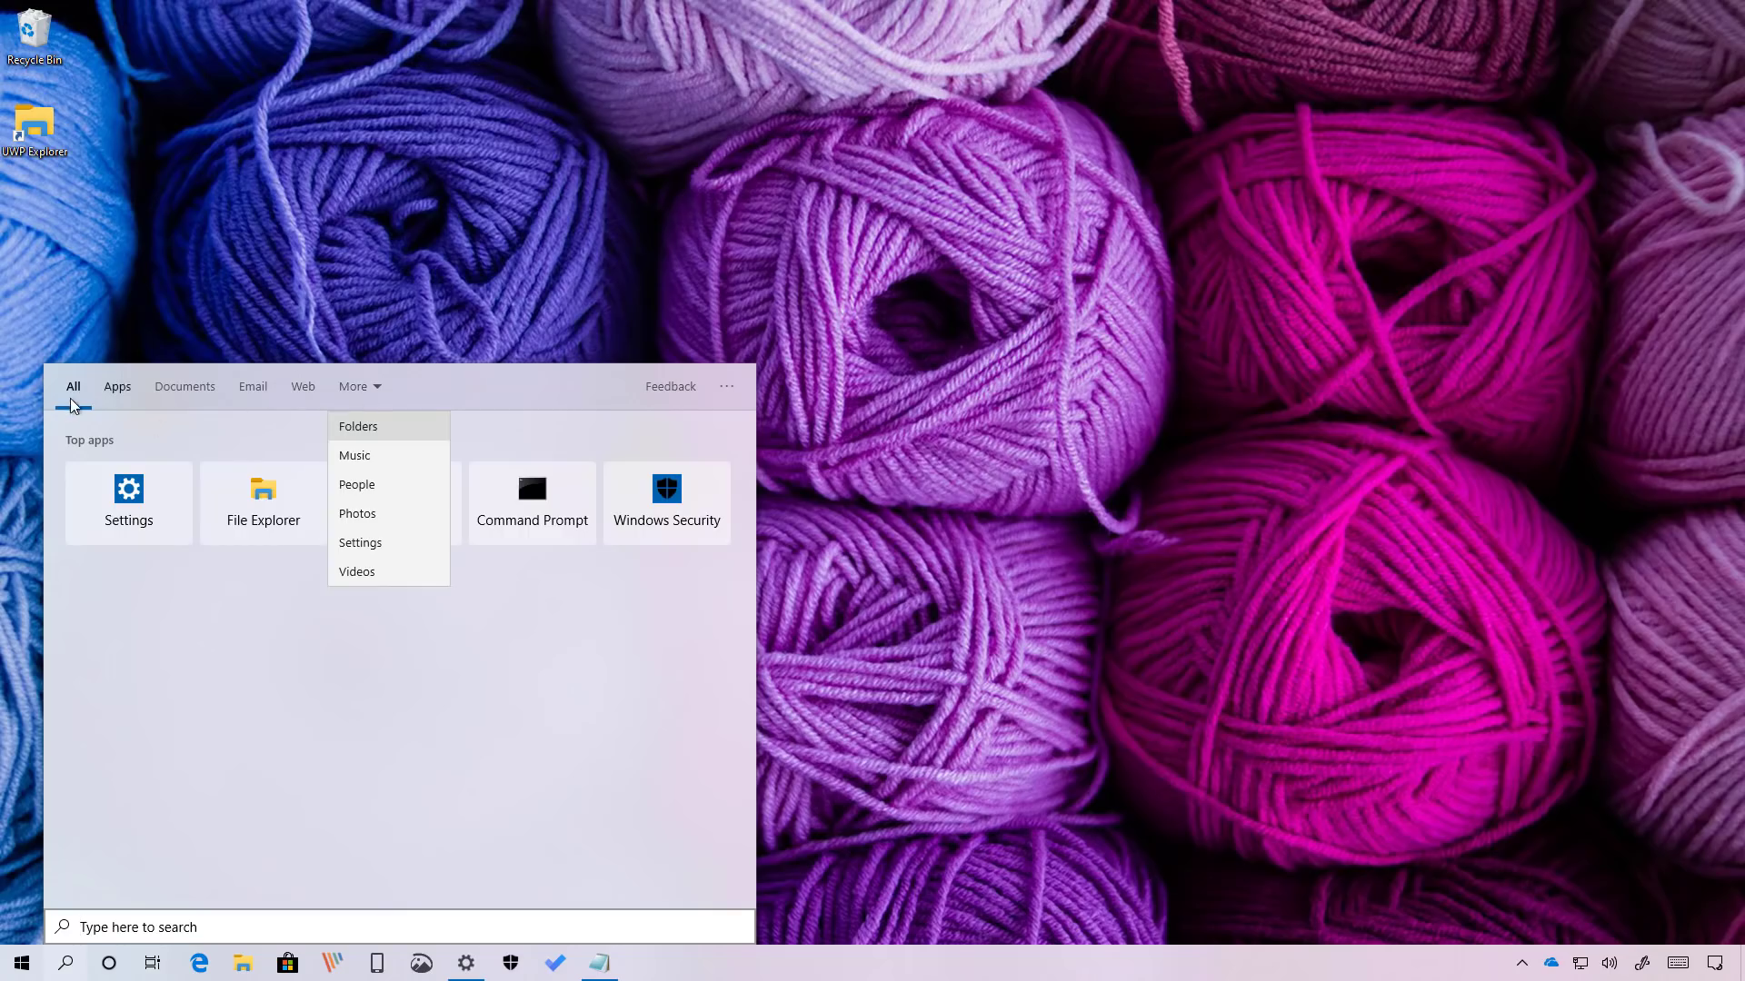
Search for 'Microsoft wor', then bring the running Settings window to the front.
{"action": "left_click", "coordinate": [274, 924]}
{"action": "type", "text": "Microsoft wor"}
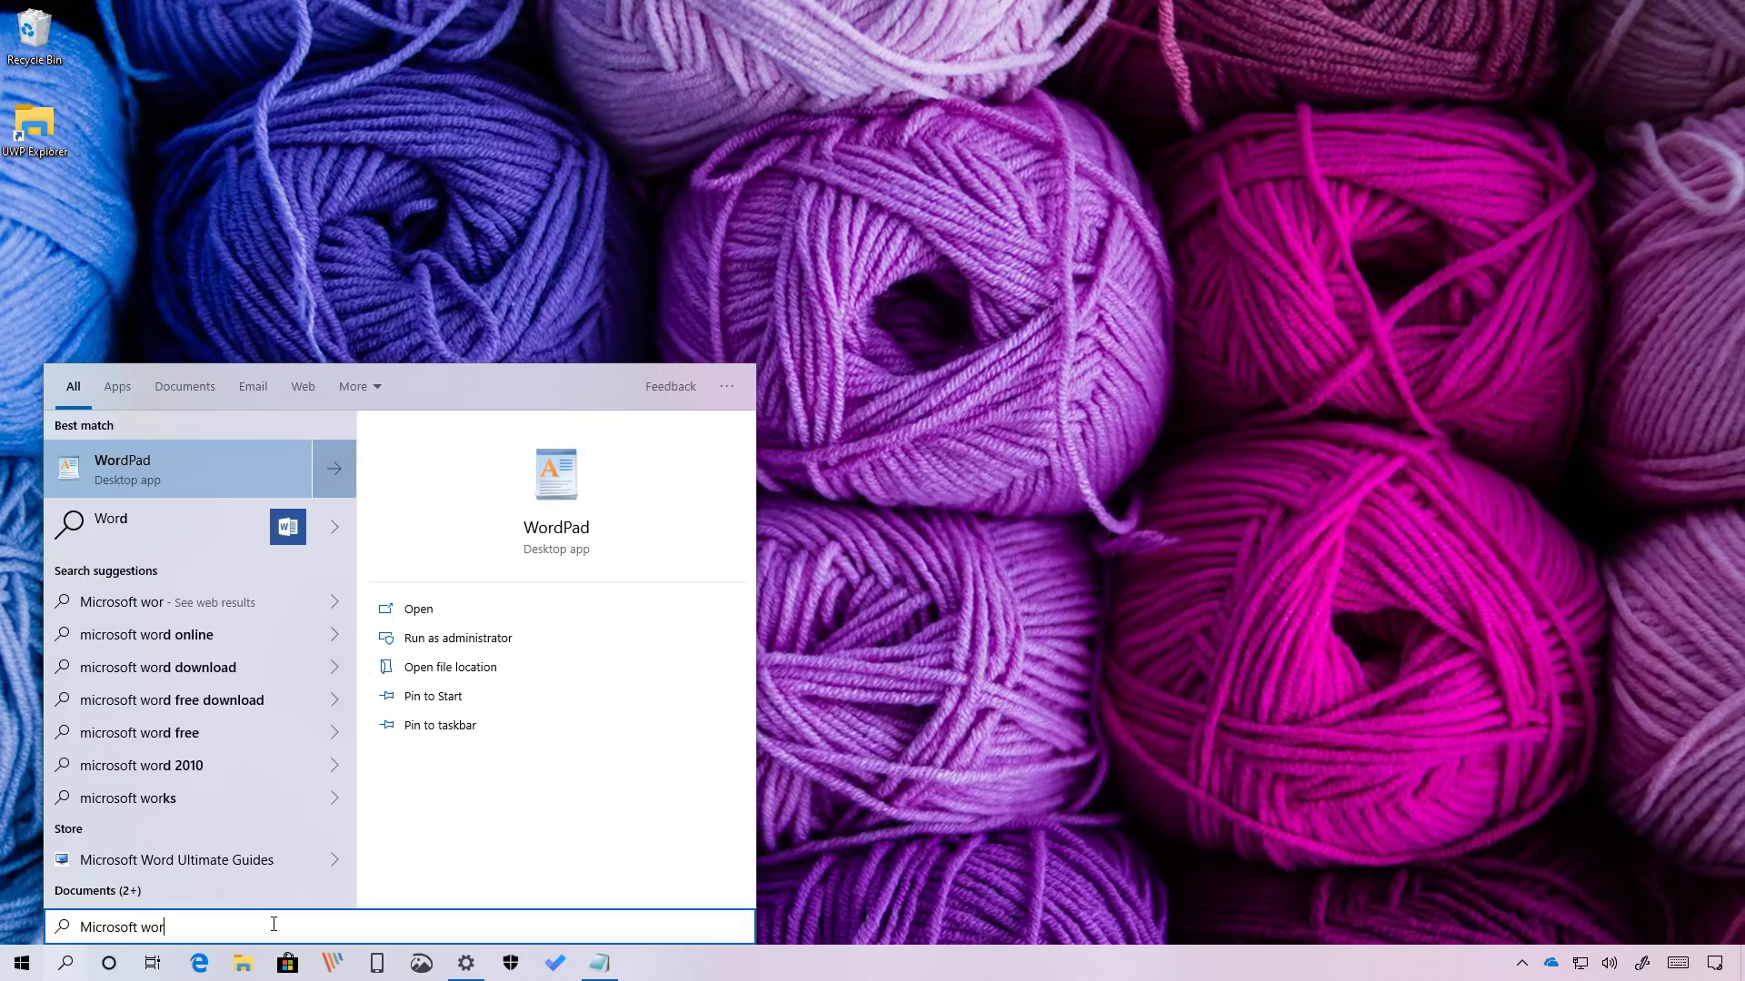
{"action": "left_click", "coordinate": [465, 963]}
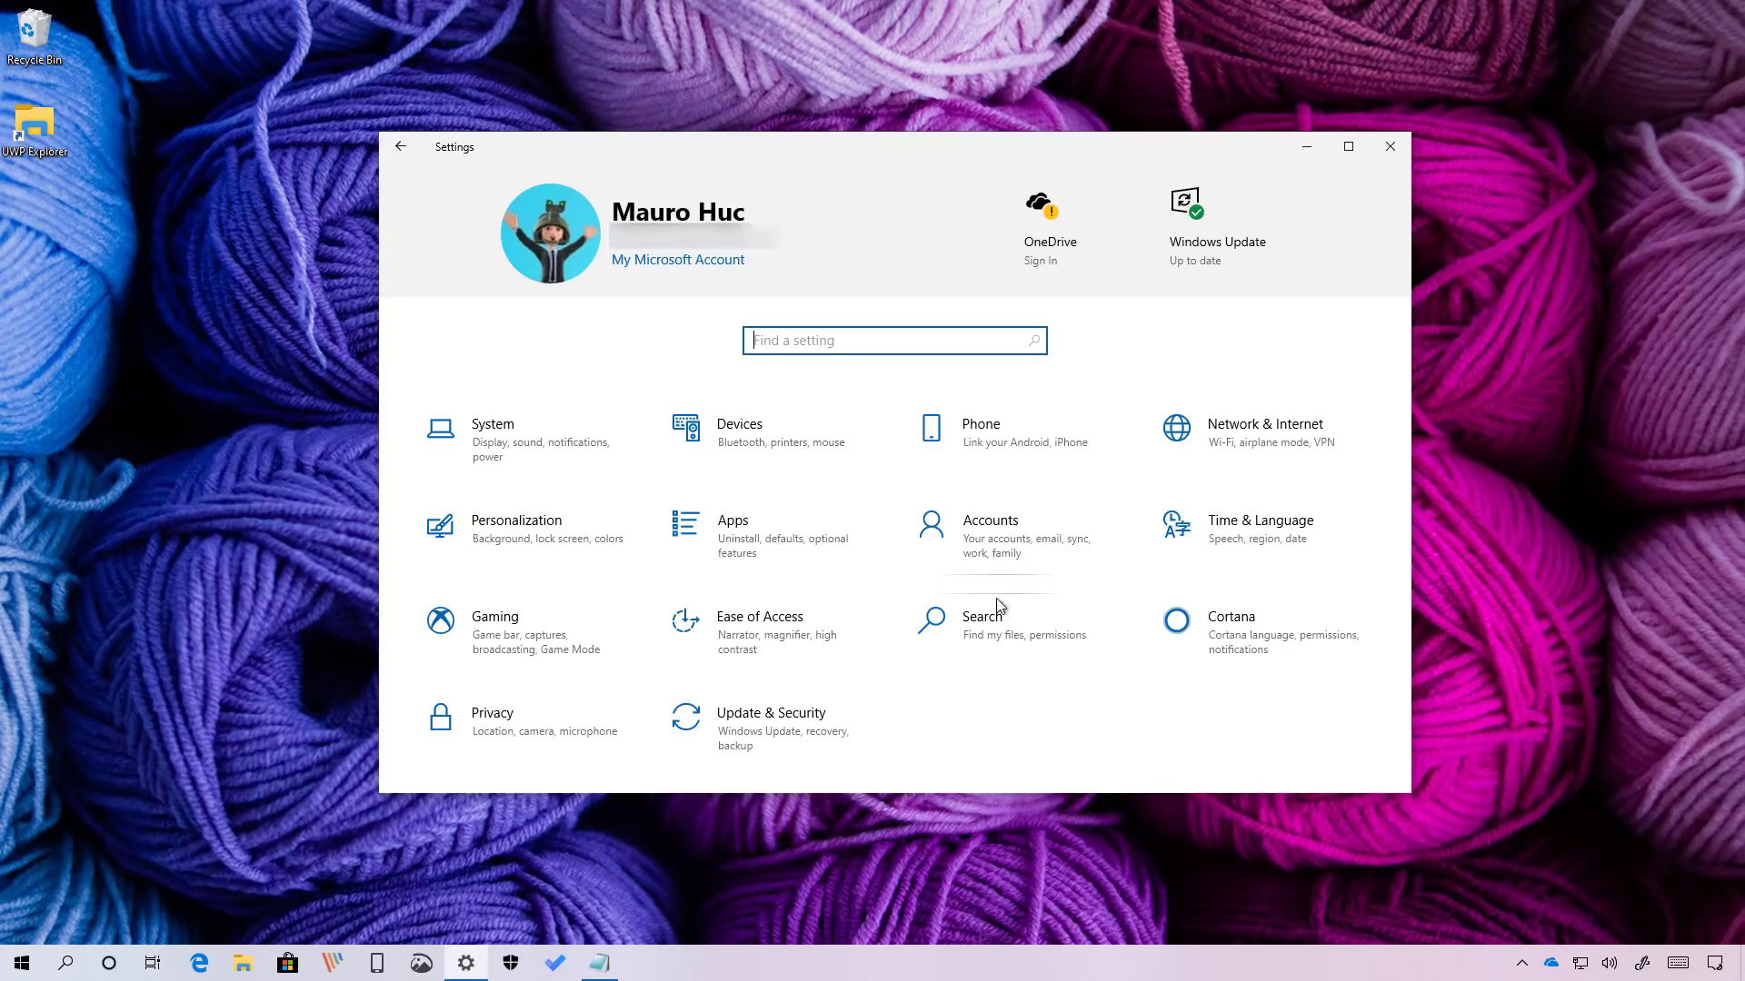
Open the Search > Searching Windows settings page in a maximized window and scroll through it.
{"action": "left_click", "coordinate": [999, 630]}
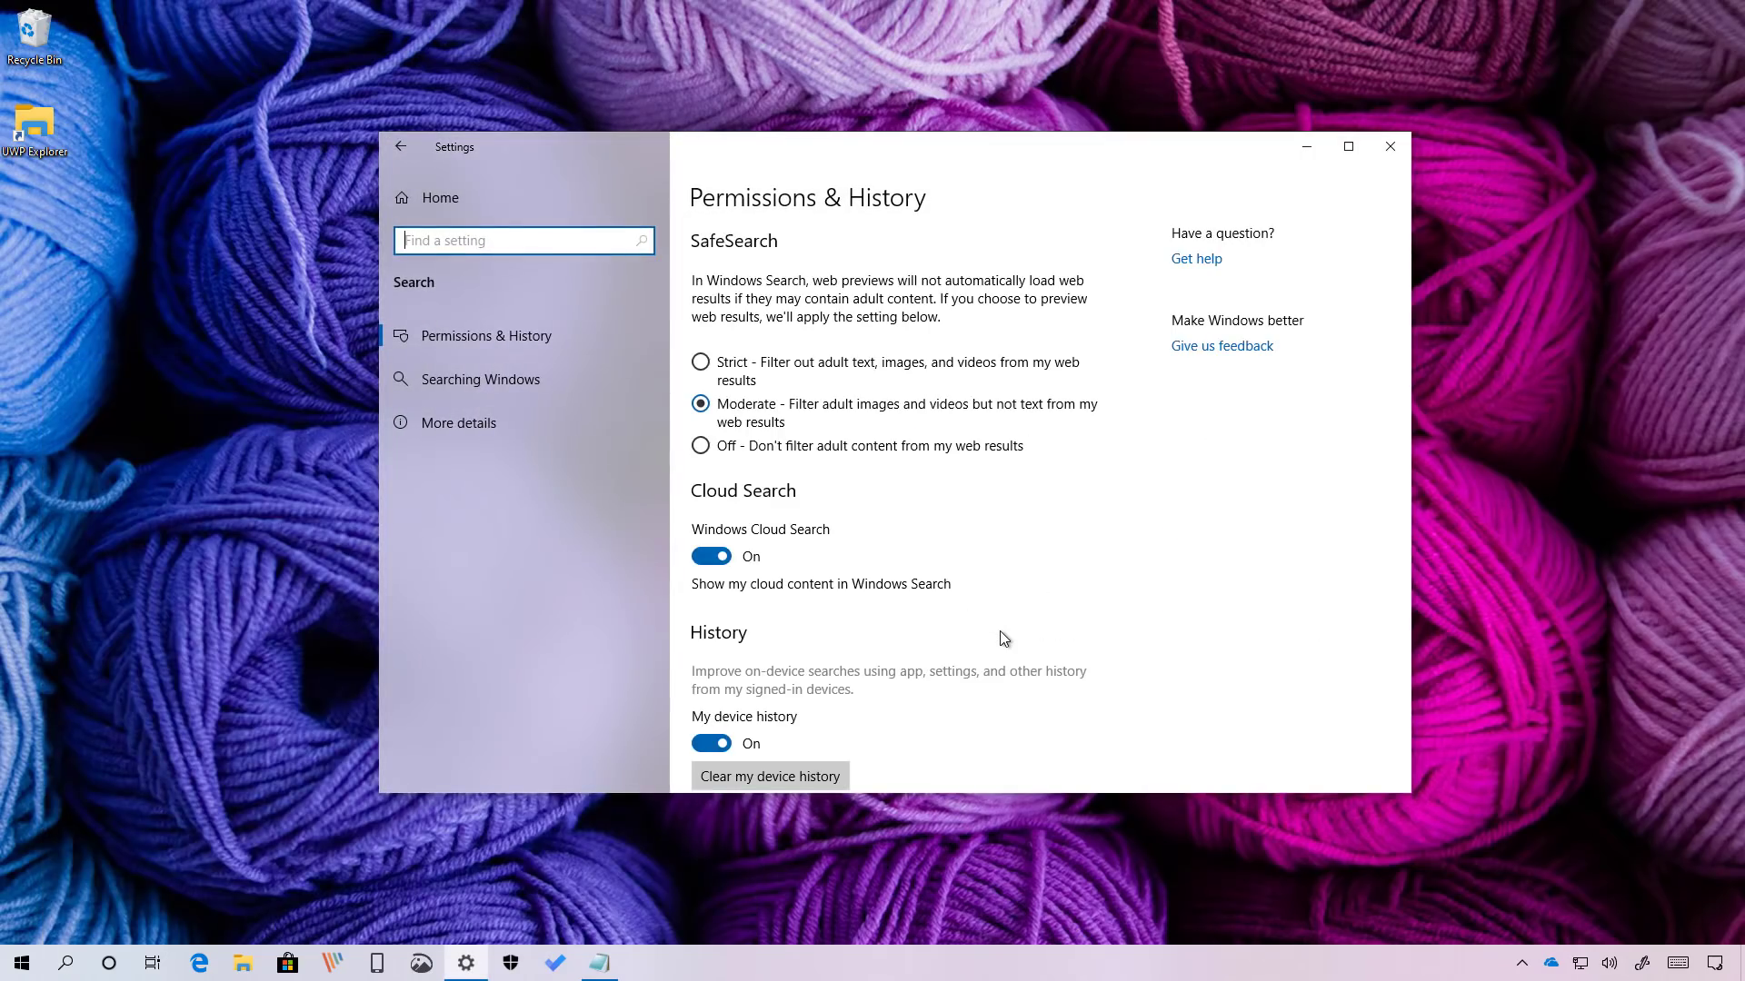
{"action": "key", "text": "Tab"}
{"action": "key", "text": "Down"}
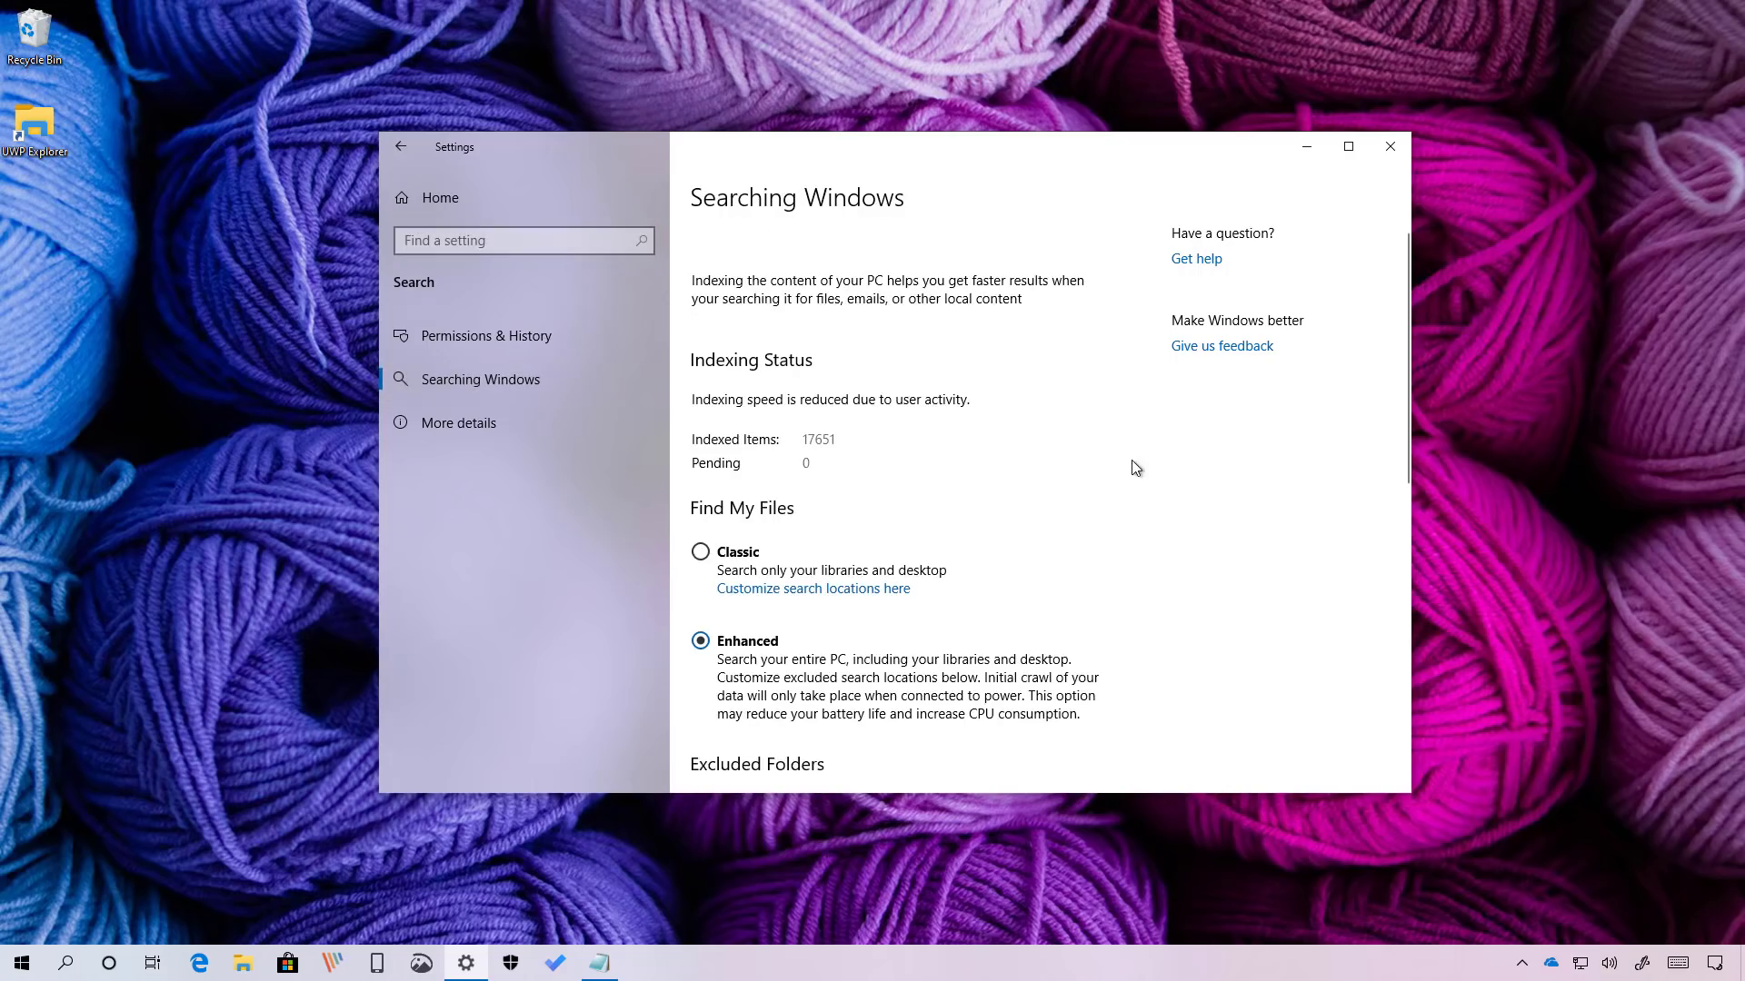
{"action": "left_click", "coordinate": [1347, 148]}
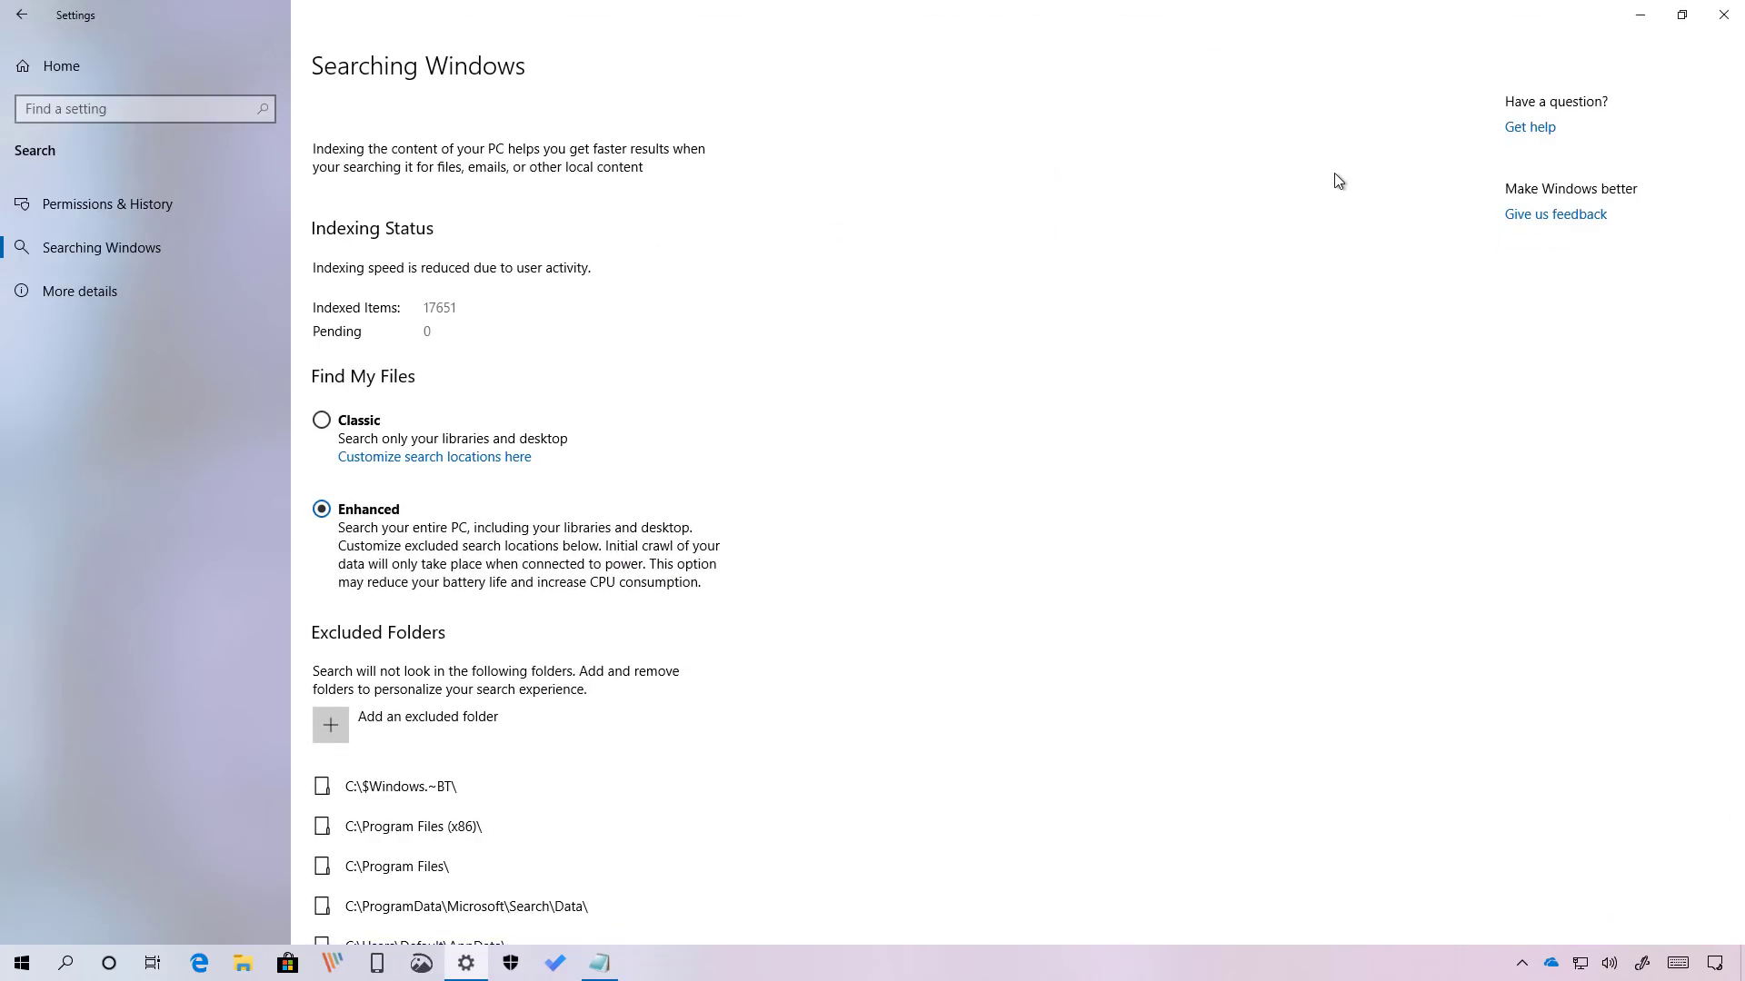
{"action": "scroll", "coordinate": [1017, 394], "scroll_direction": "down", "scroll_amount": 5}
{"action": "scroll", "coordinate": [625, 283], "scroll_direction": "up", "scroll_amount": 2}
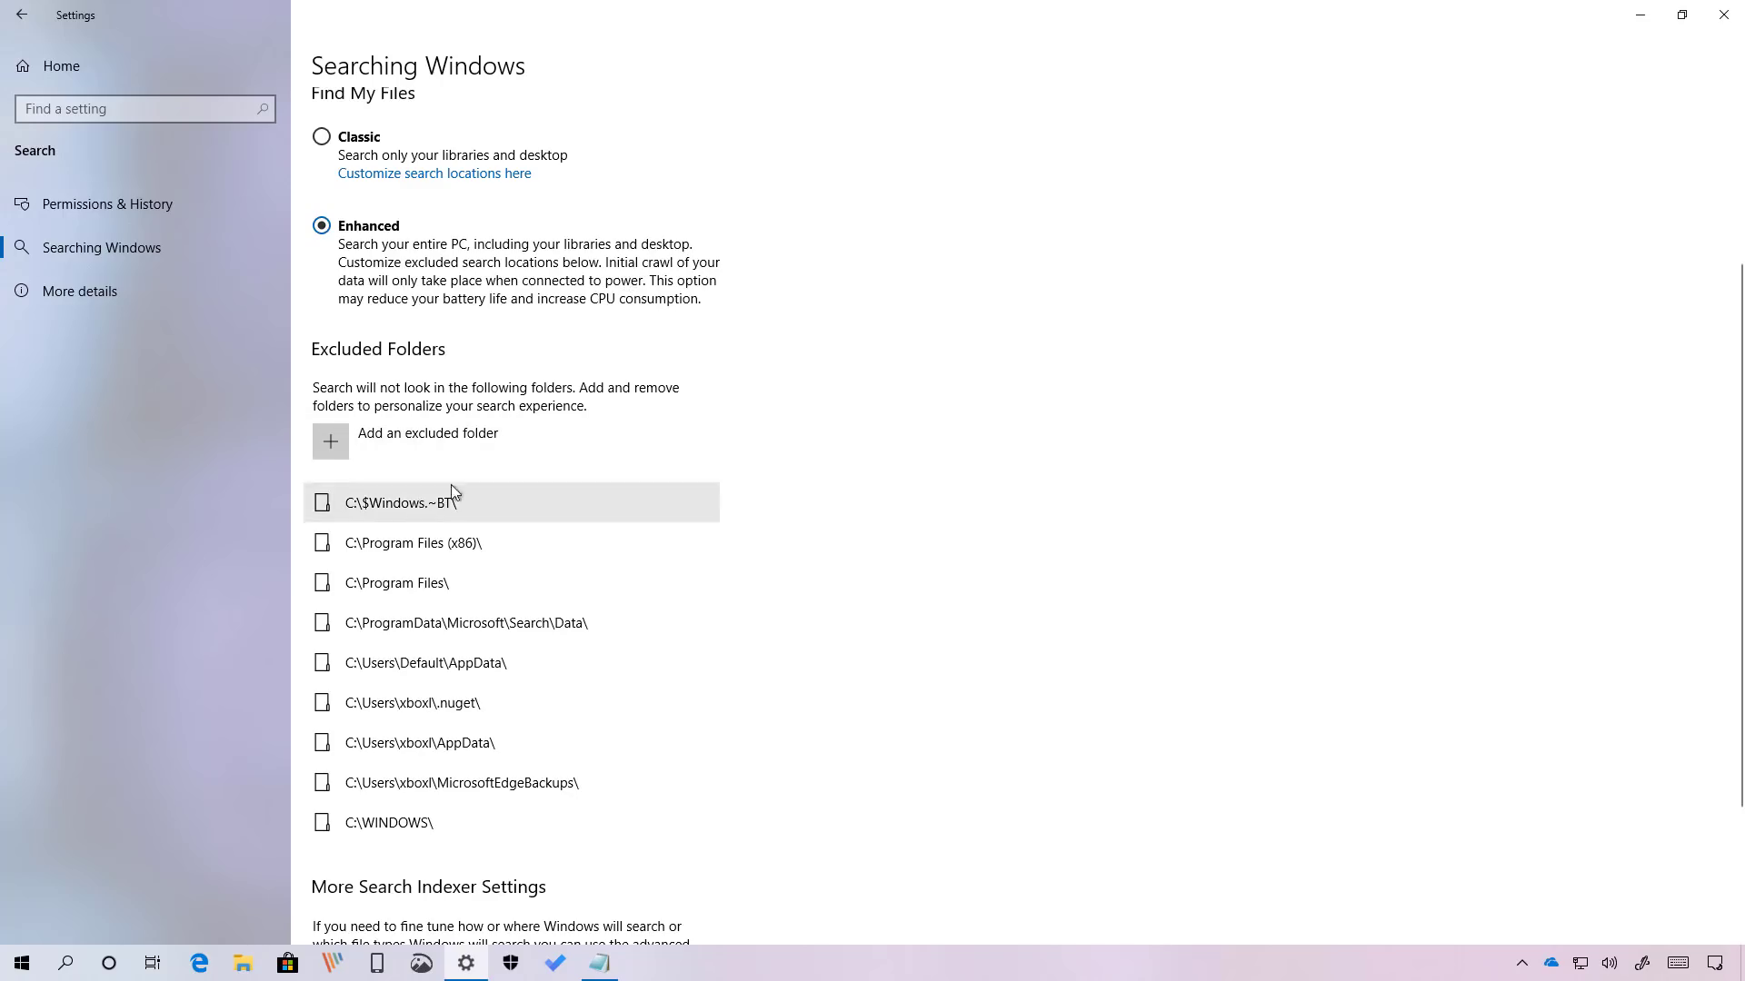
{"action": "scroll", "coordinate": [781, 441], "scroll_direction": "down", "scroll_amount": 3}
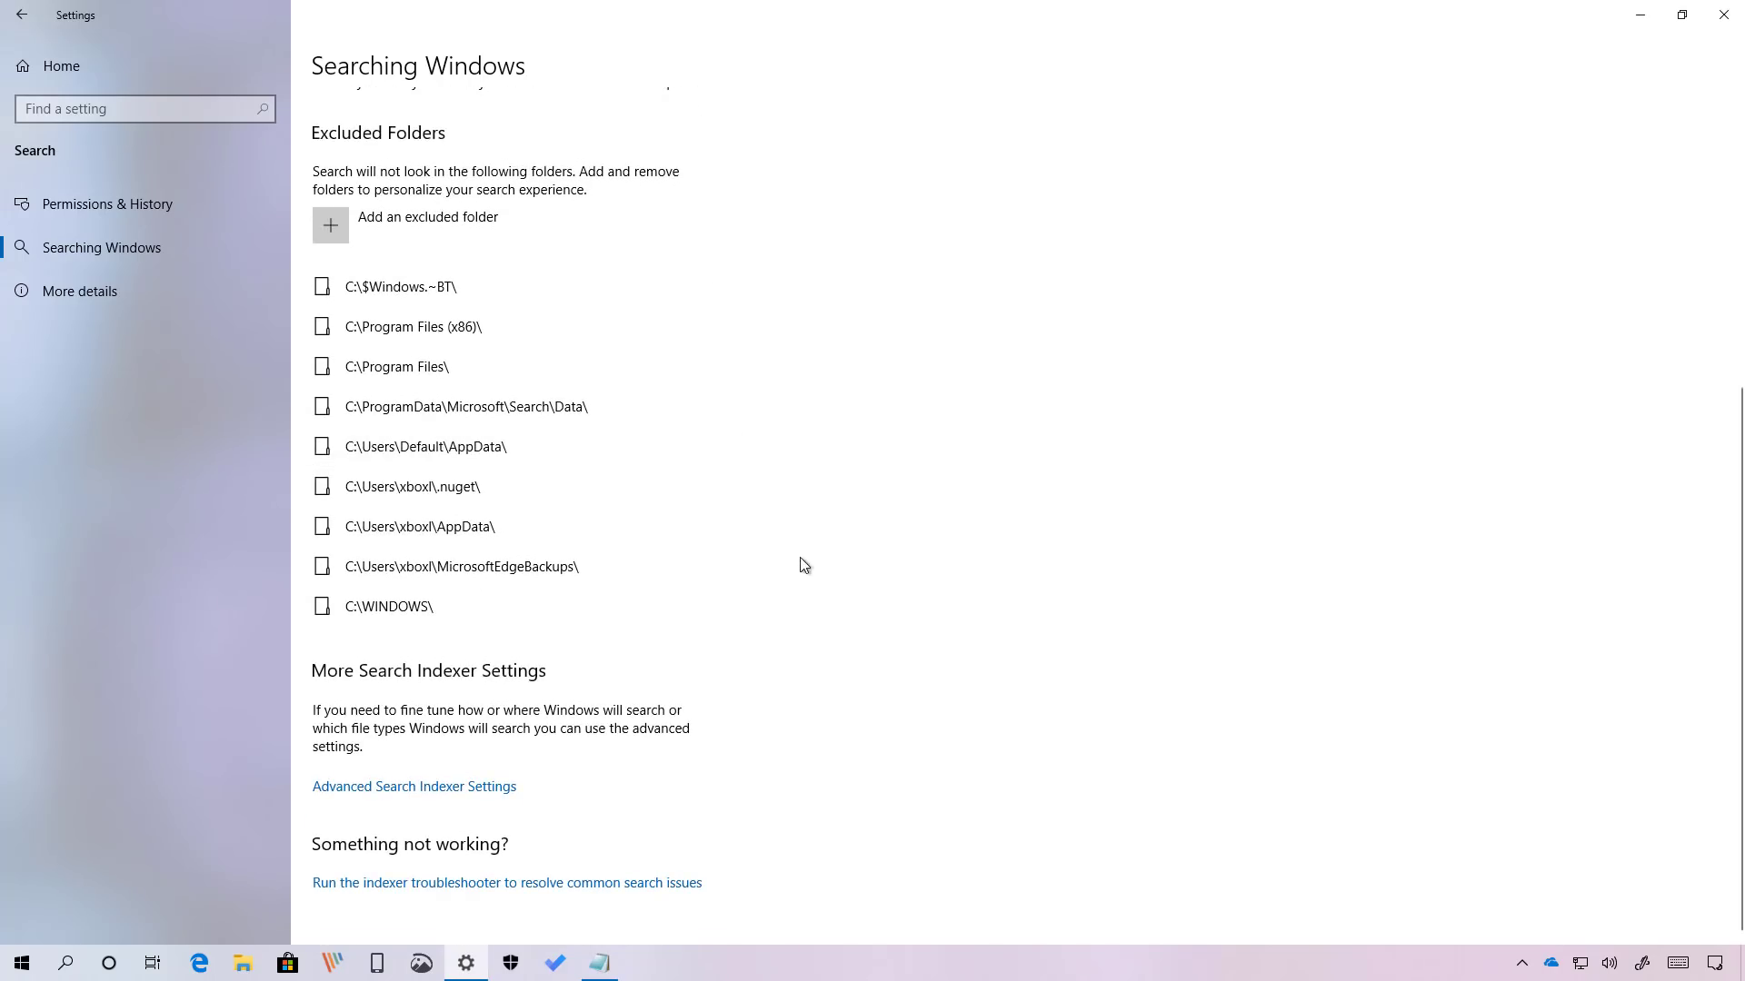
Open and close the advanced Indexing Options and the indexer troubleshooter, then return Home.
{"action": "left_click", "coordinate": [476, 790]}
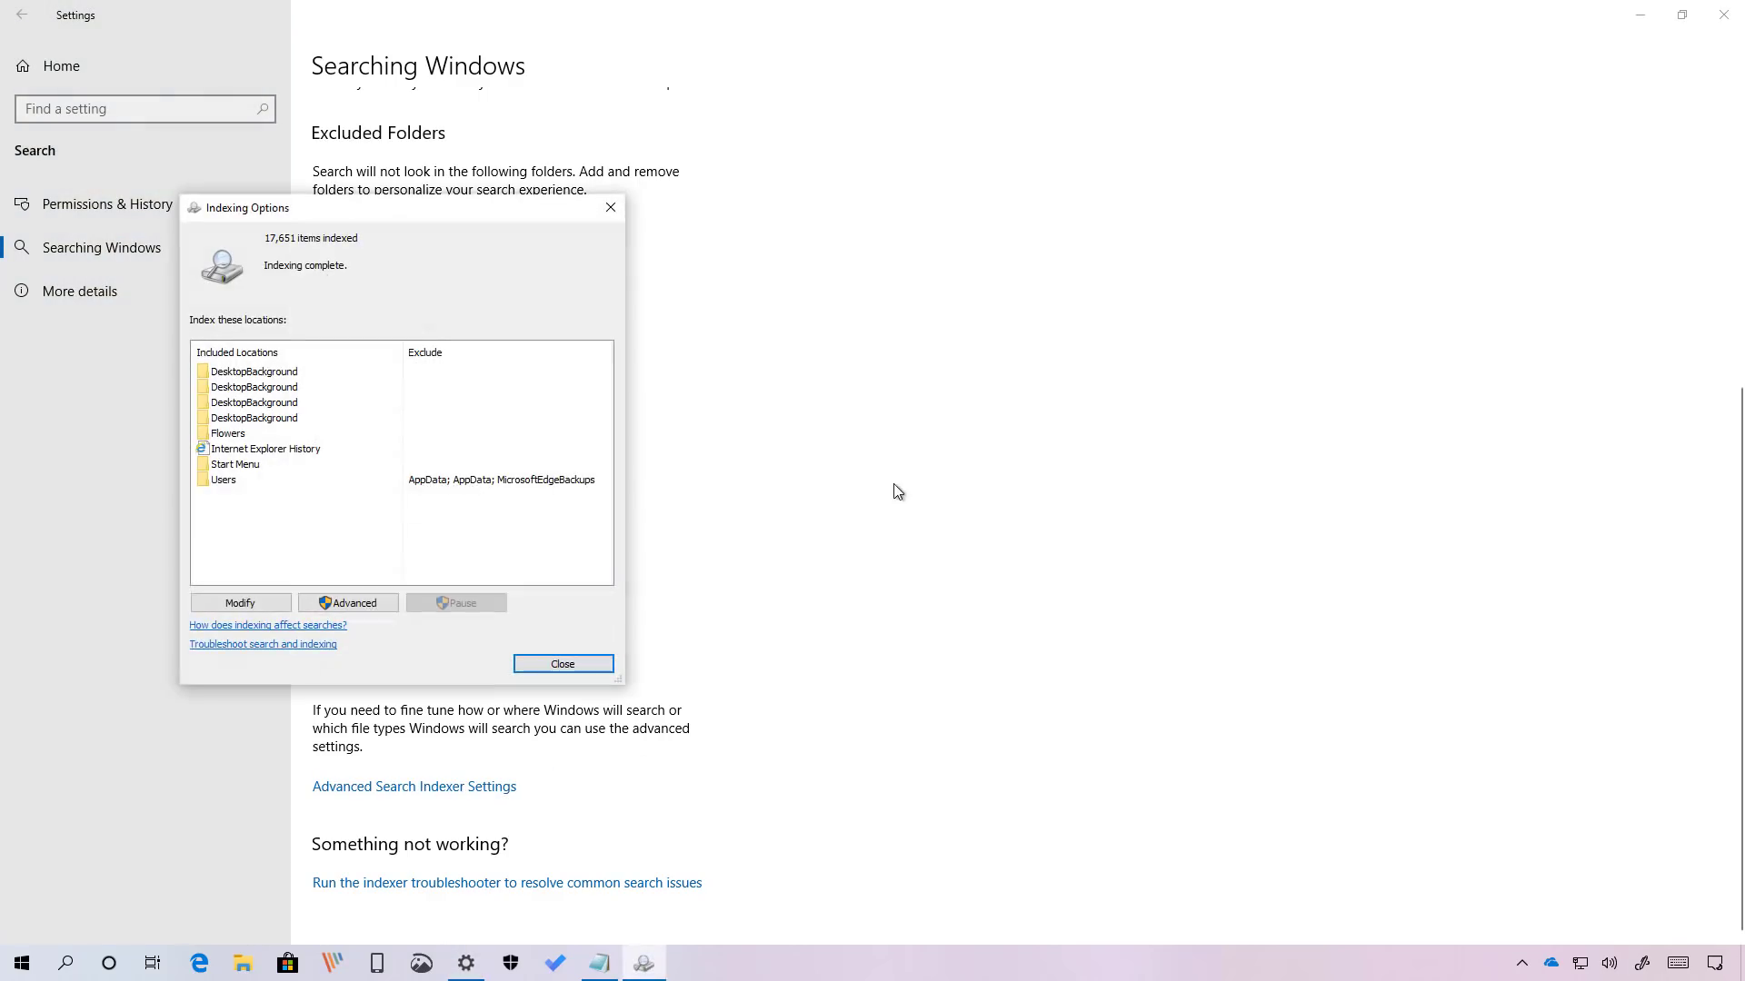
{"action": "left_click", "coordinate": [612, 210]}
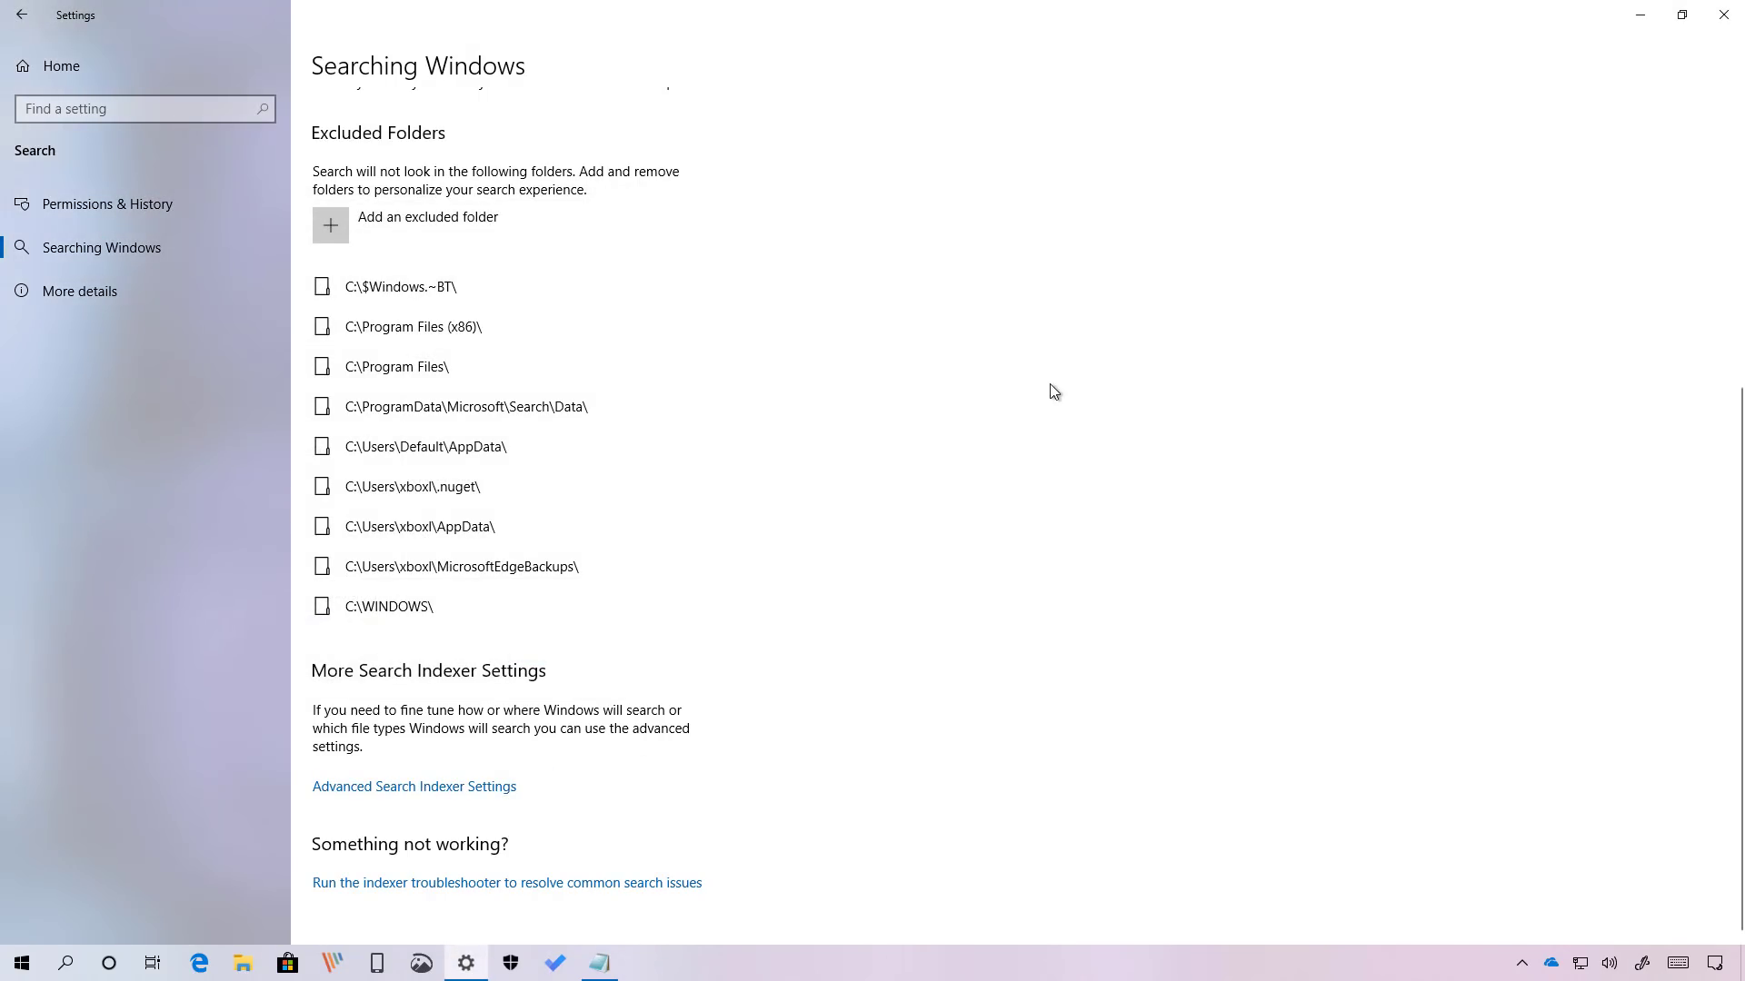
{"action": "left_click", "coordinate": [372, 888]}
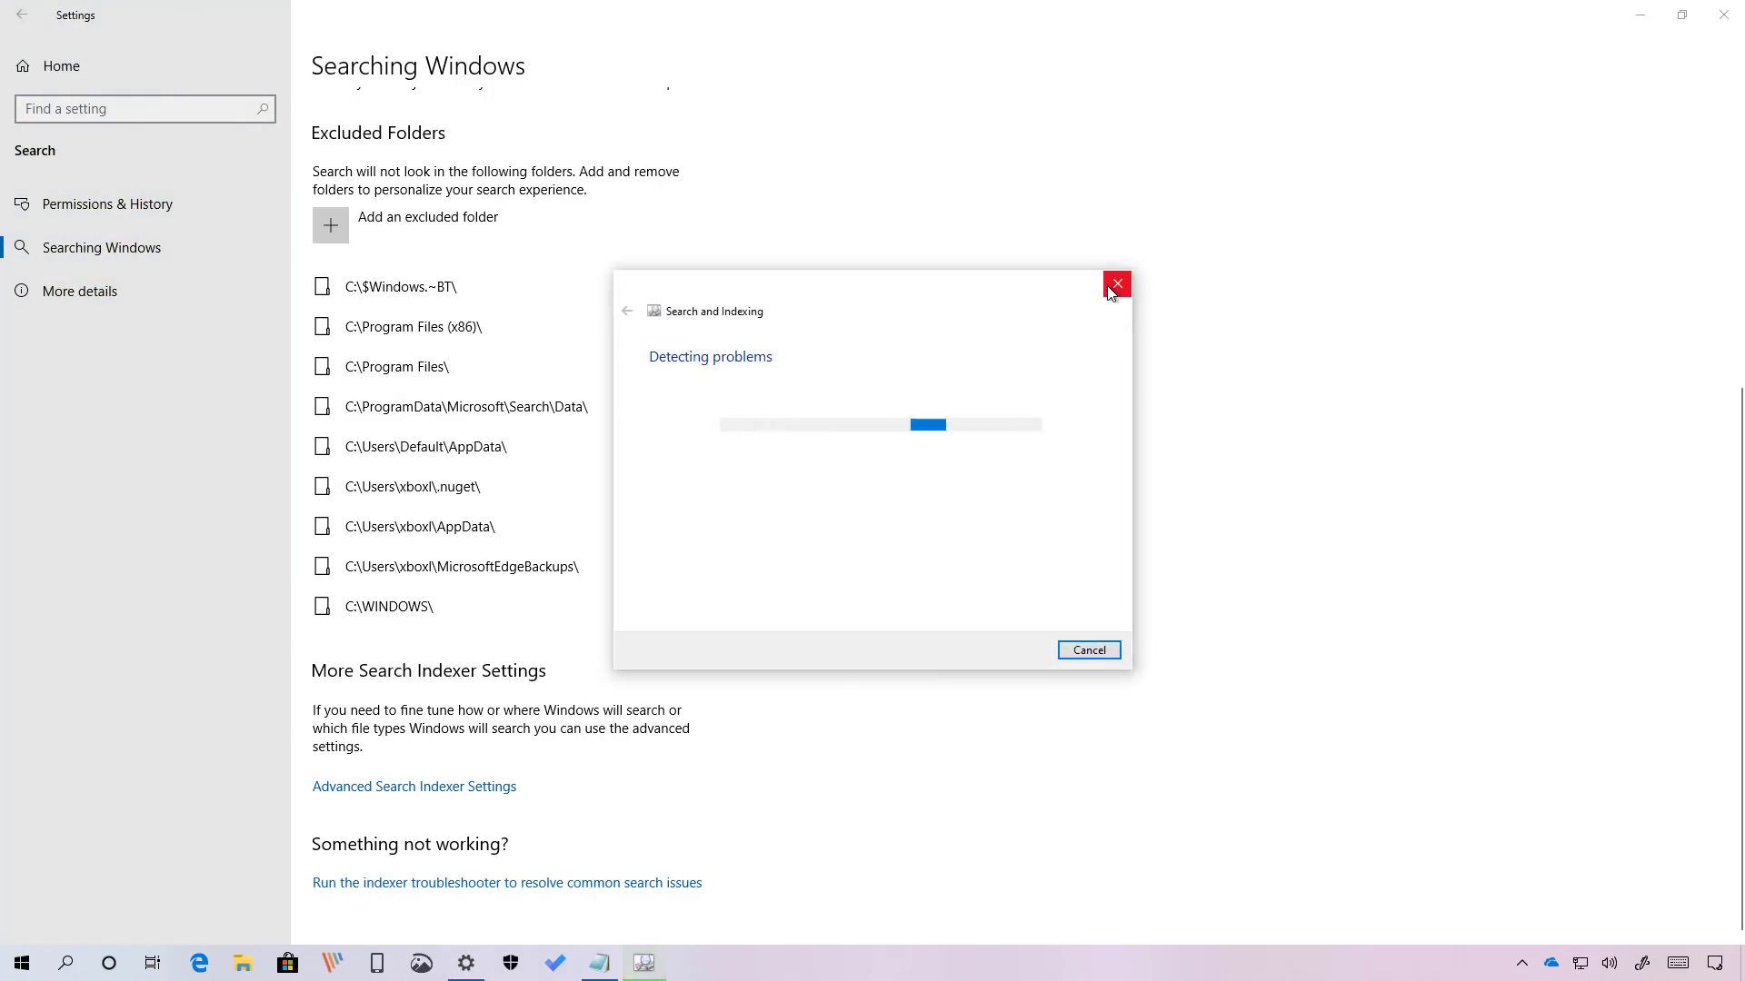
{"action": "left_click", "coordinate": [1116, 284]}
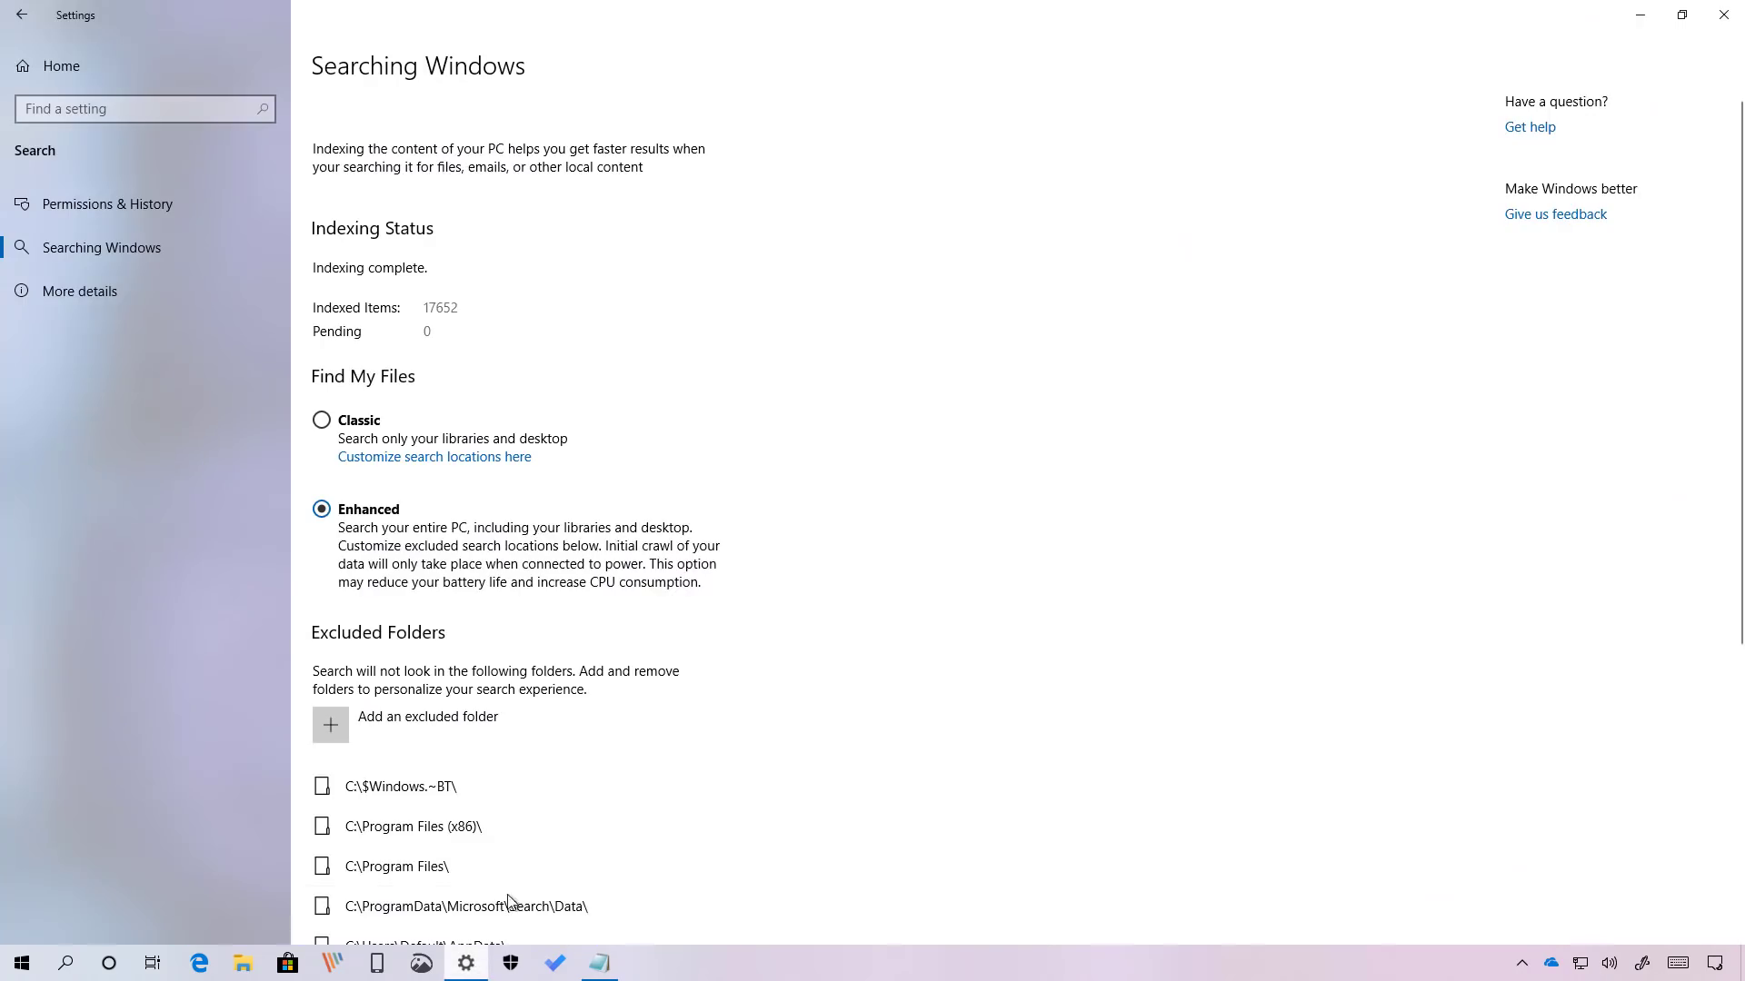
{"action": "left_click", "coordinate": [134, 56]}
Open Ease of Access > Cursor & pointer, enlarge the pointer, and make it custom teal.
{"action": "left_click", "coordinate": [1353, 406]}
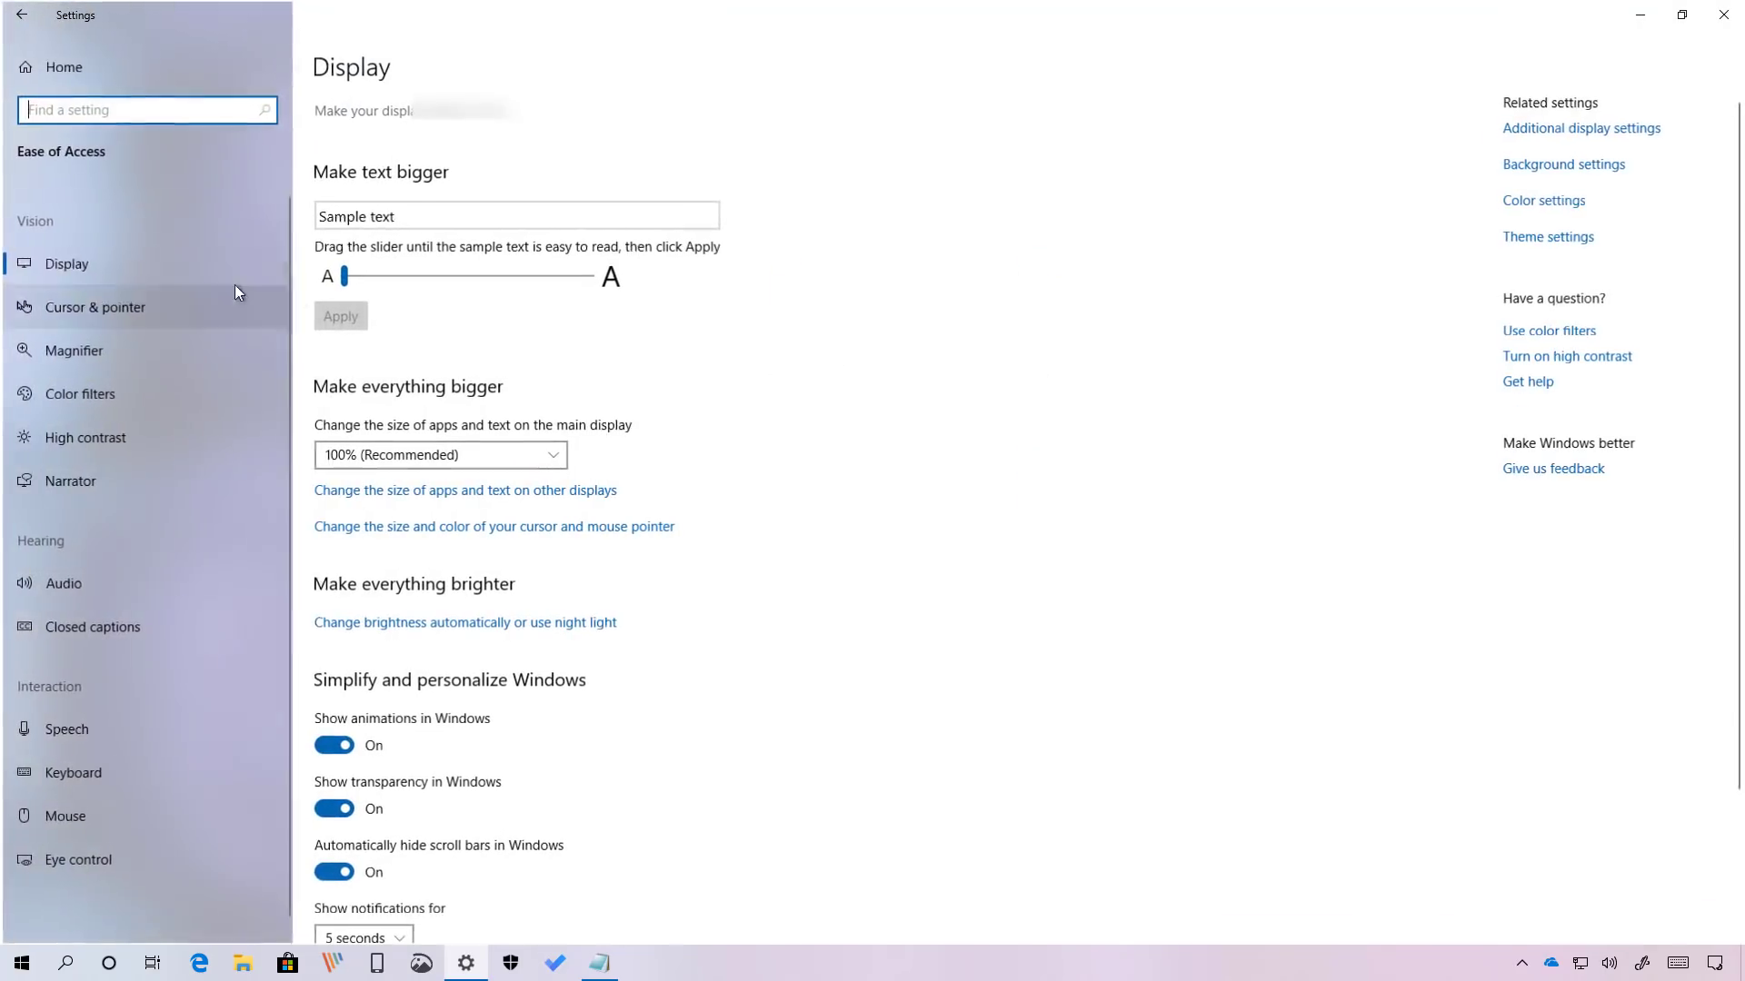
{"action": "left_click", "coordinate": [129, 314]}
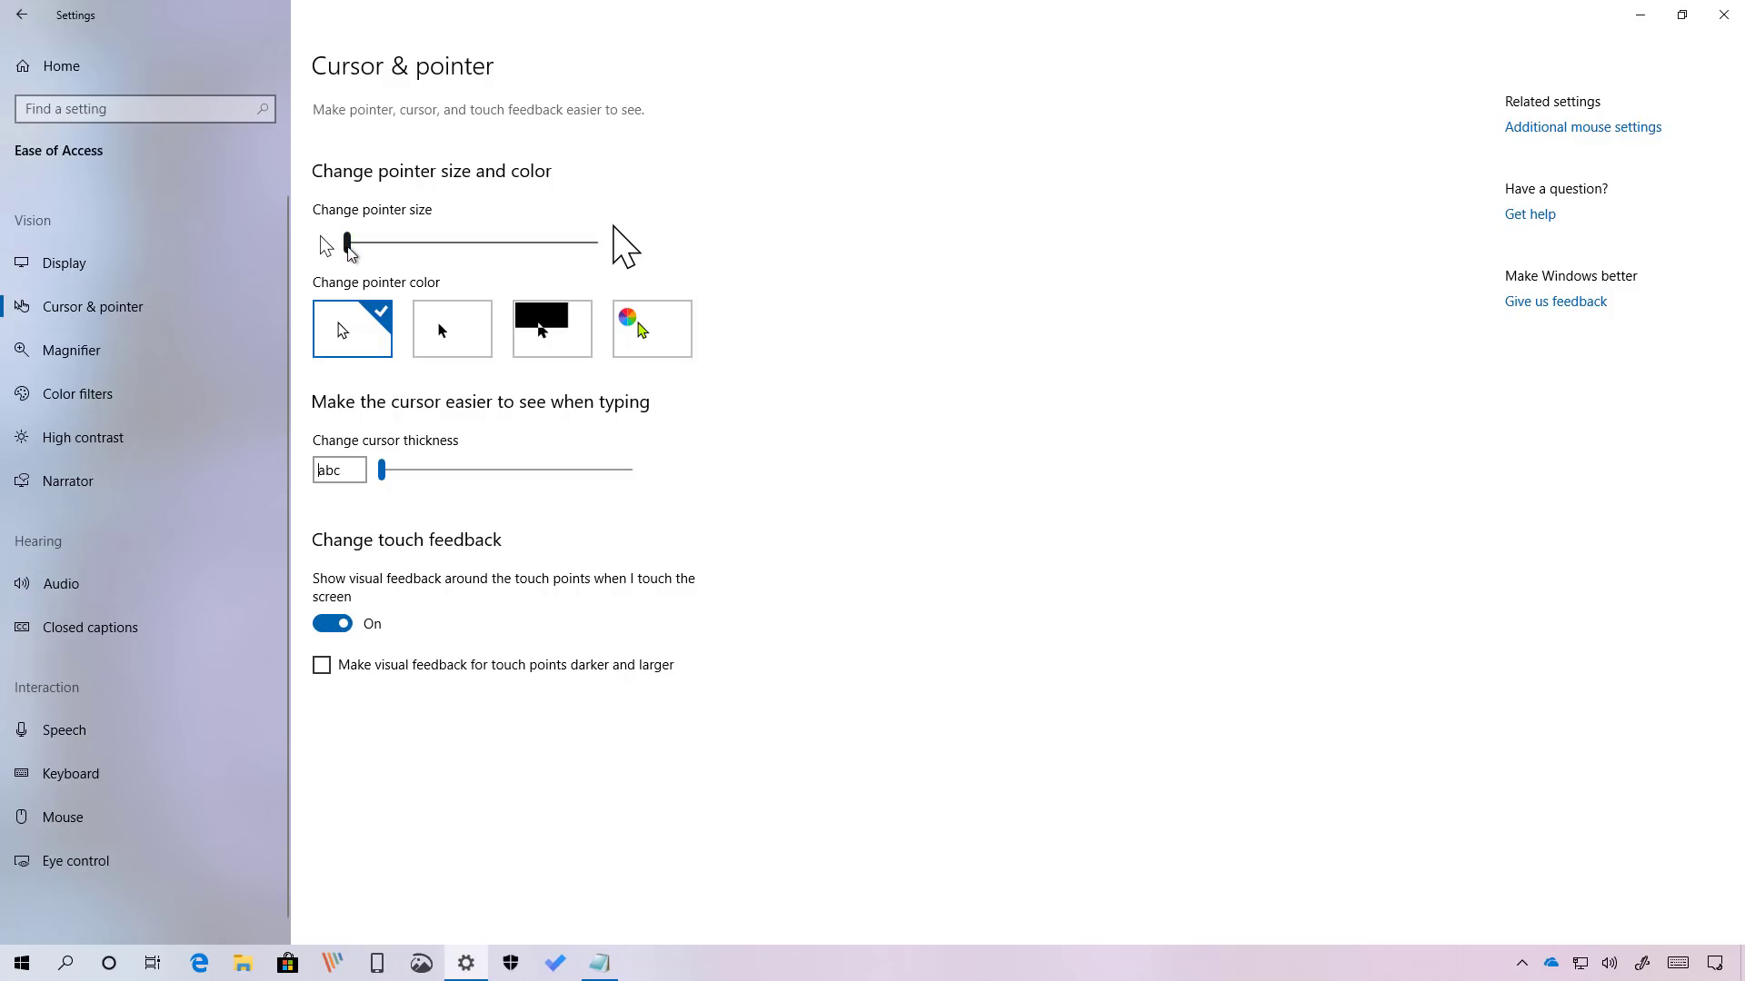
{"action": "left_click_drag", "start_coordinate": [350, 251], "coordinate": [523, 243]}
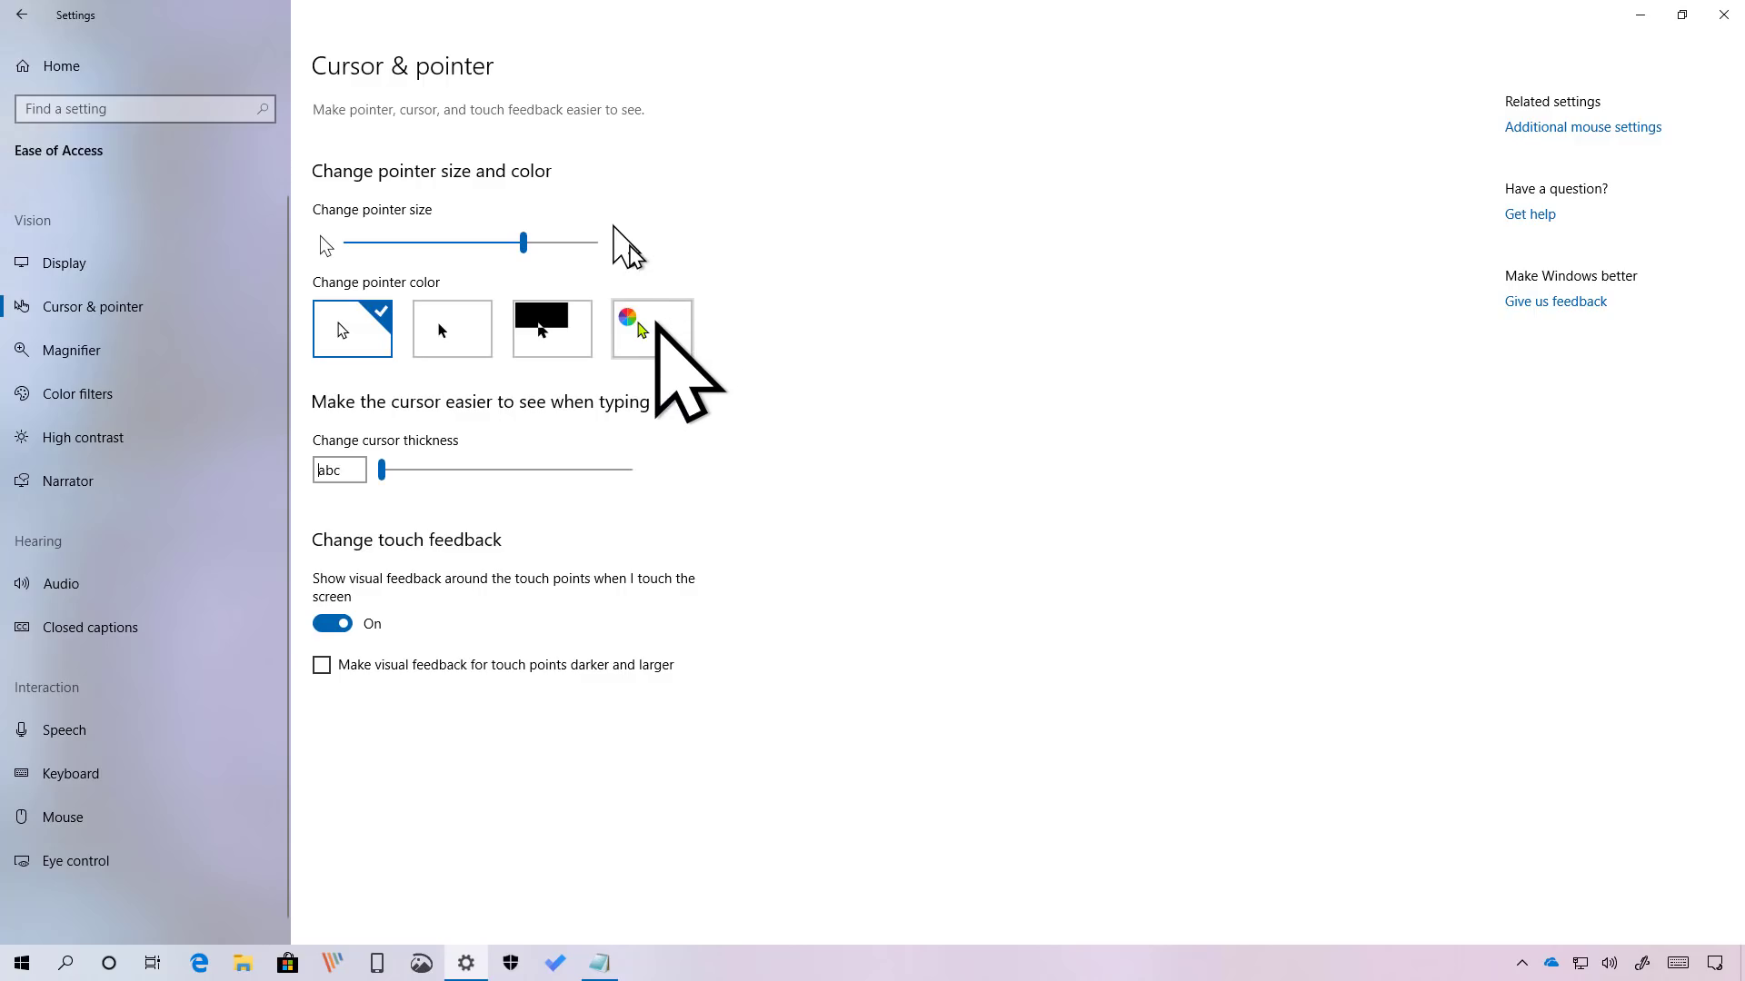
{"action": "left_click", "coordinate": [654, 325]}
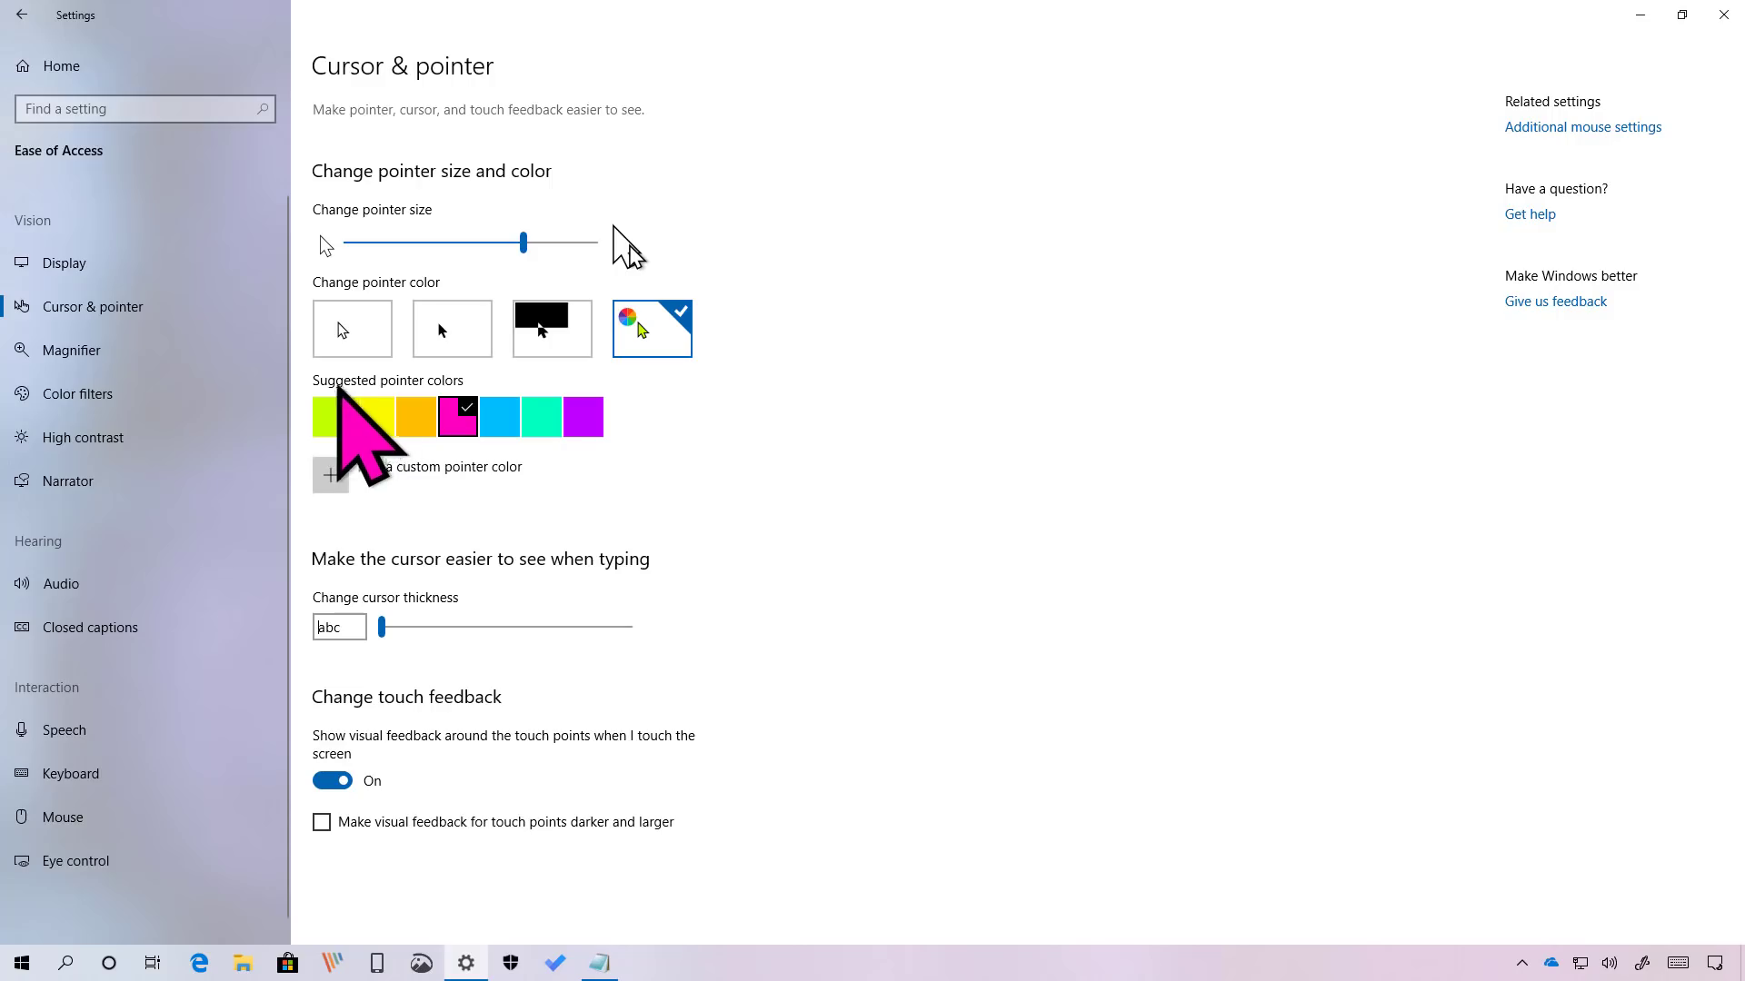
{"action": "left_click", "coordinate": [548, 409]}
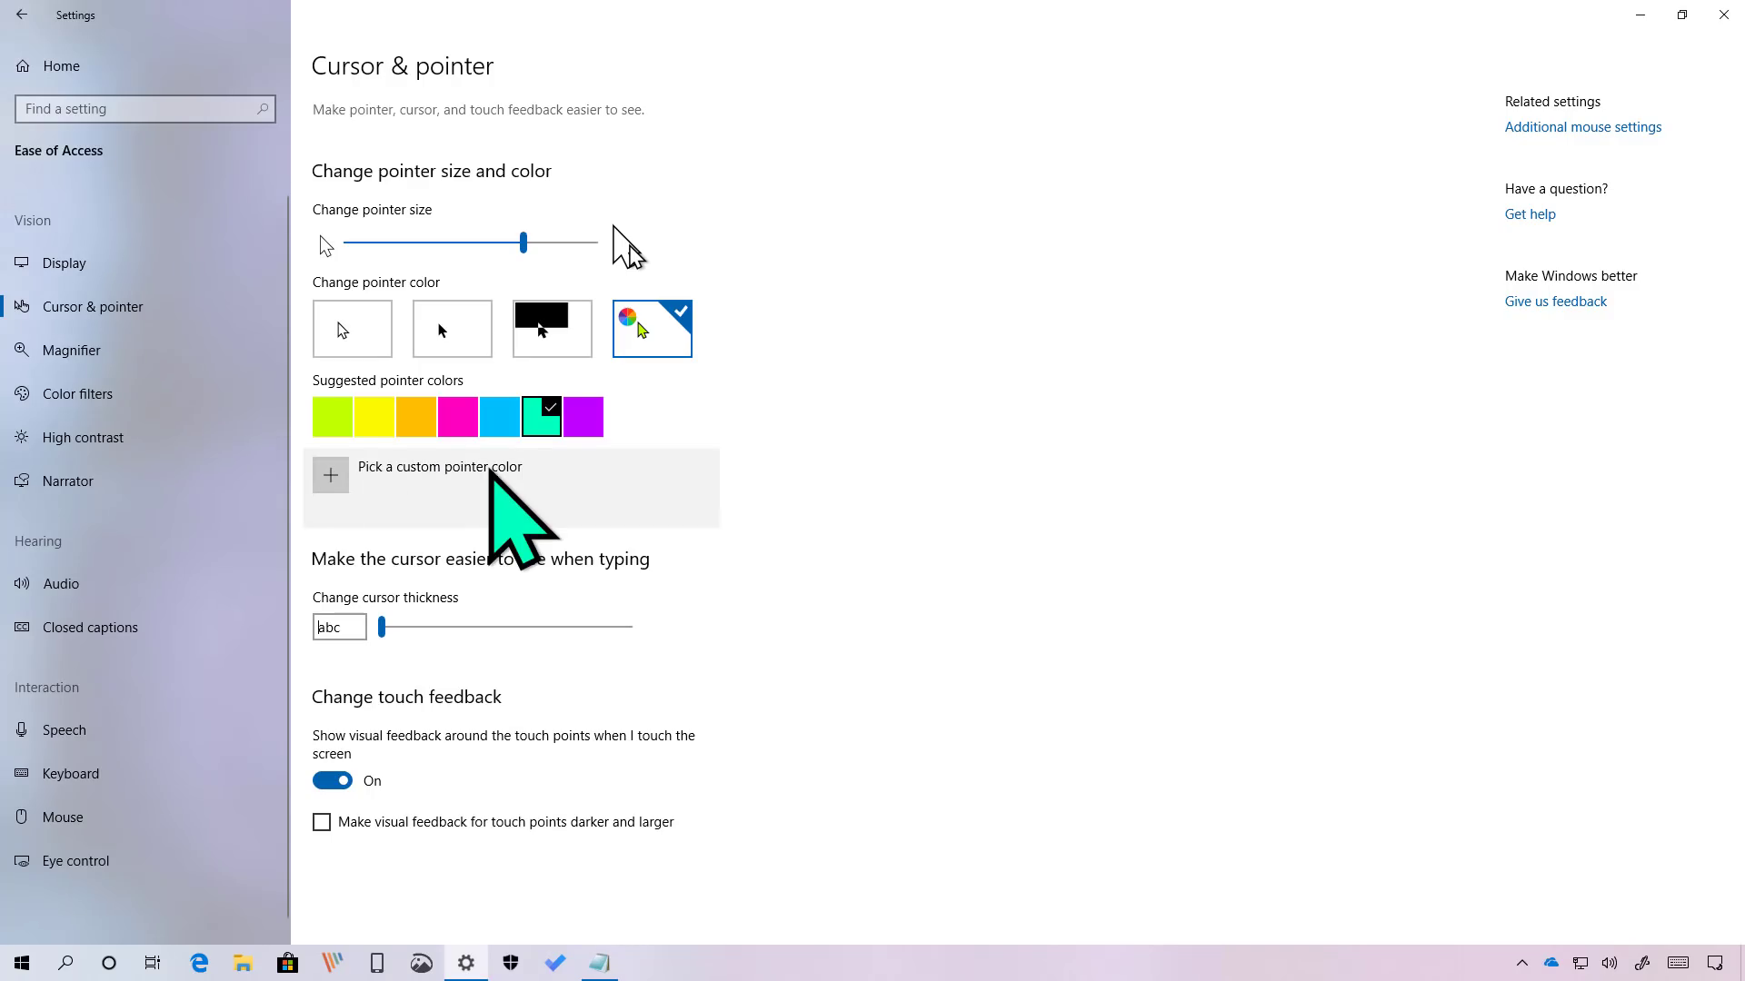
Apply a custom dark-blue pointer colour, then reset to size 2 with the white pointer.
{"action": "left_click", "coordinate": [490, 470]}
{"action": "left_click_drag", "start_coordinate": [858, 349], "coordinate": [886, 363]}
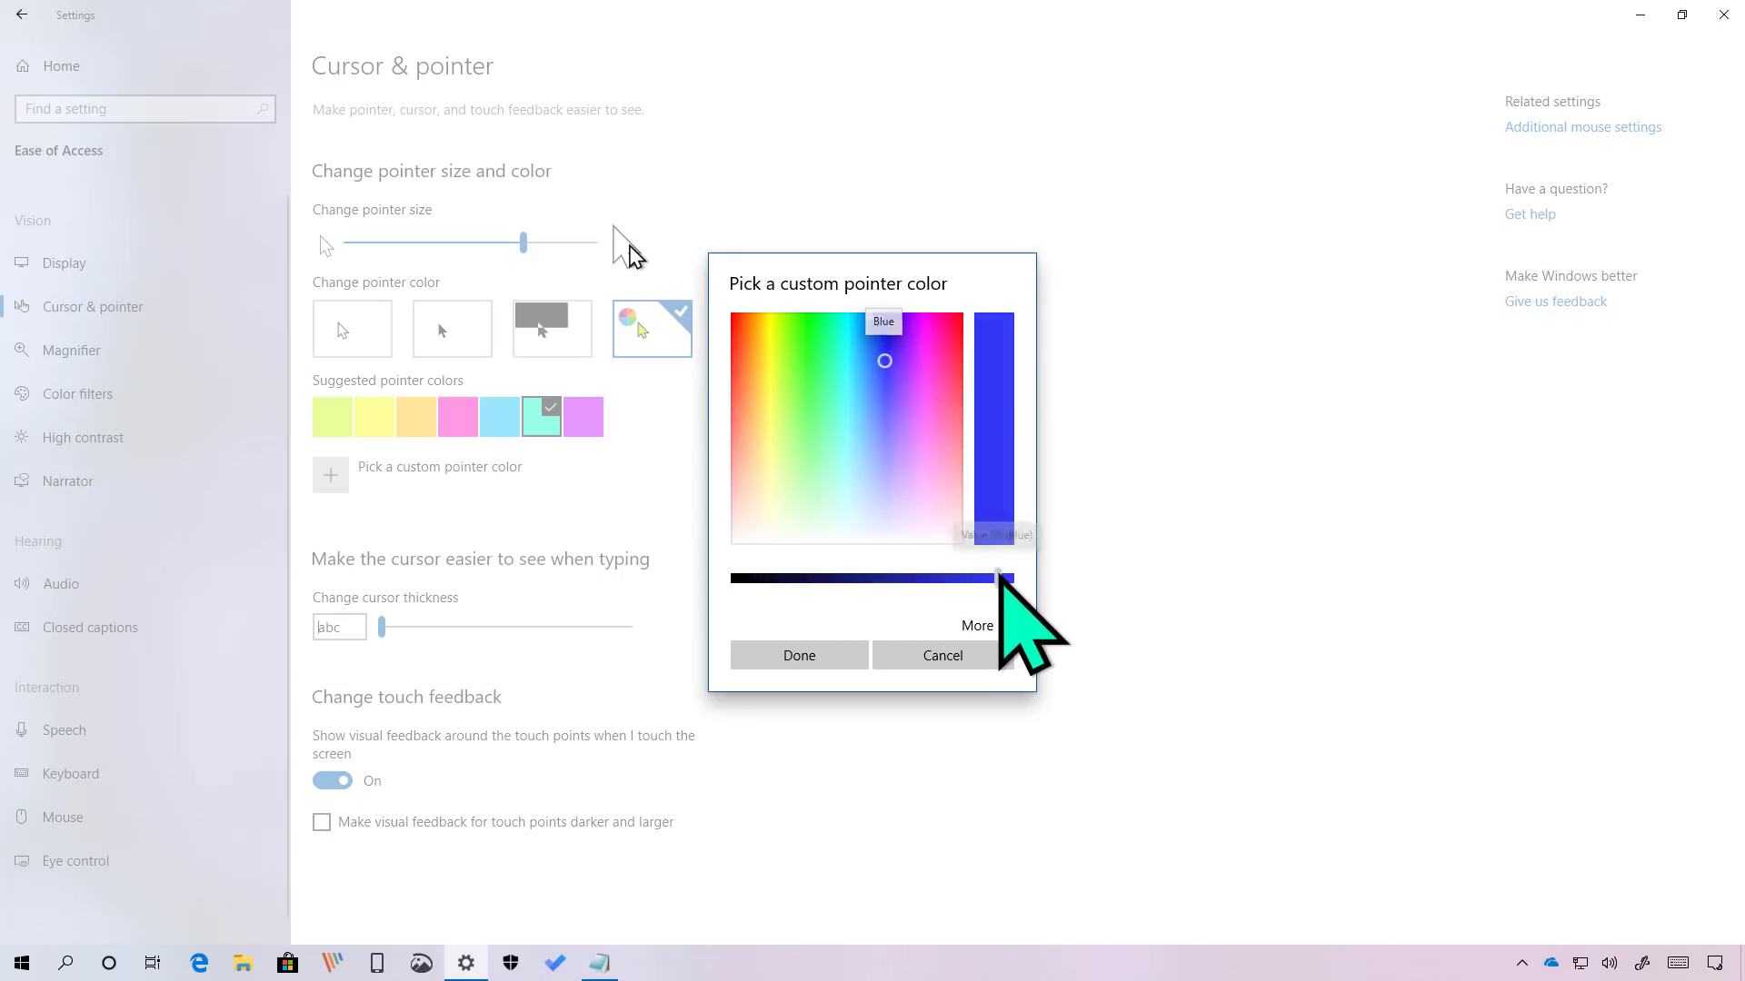
{"action": "left_click_drag", "start_coordinate": [1008, 578], "coordinate": [924, 578]}
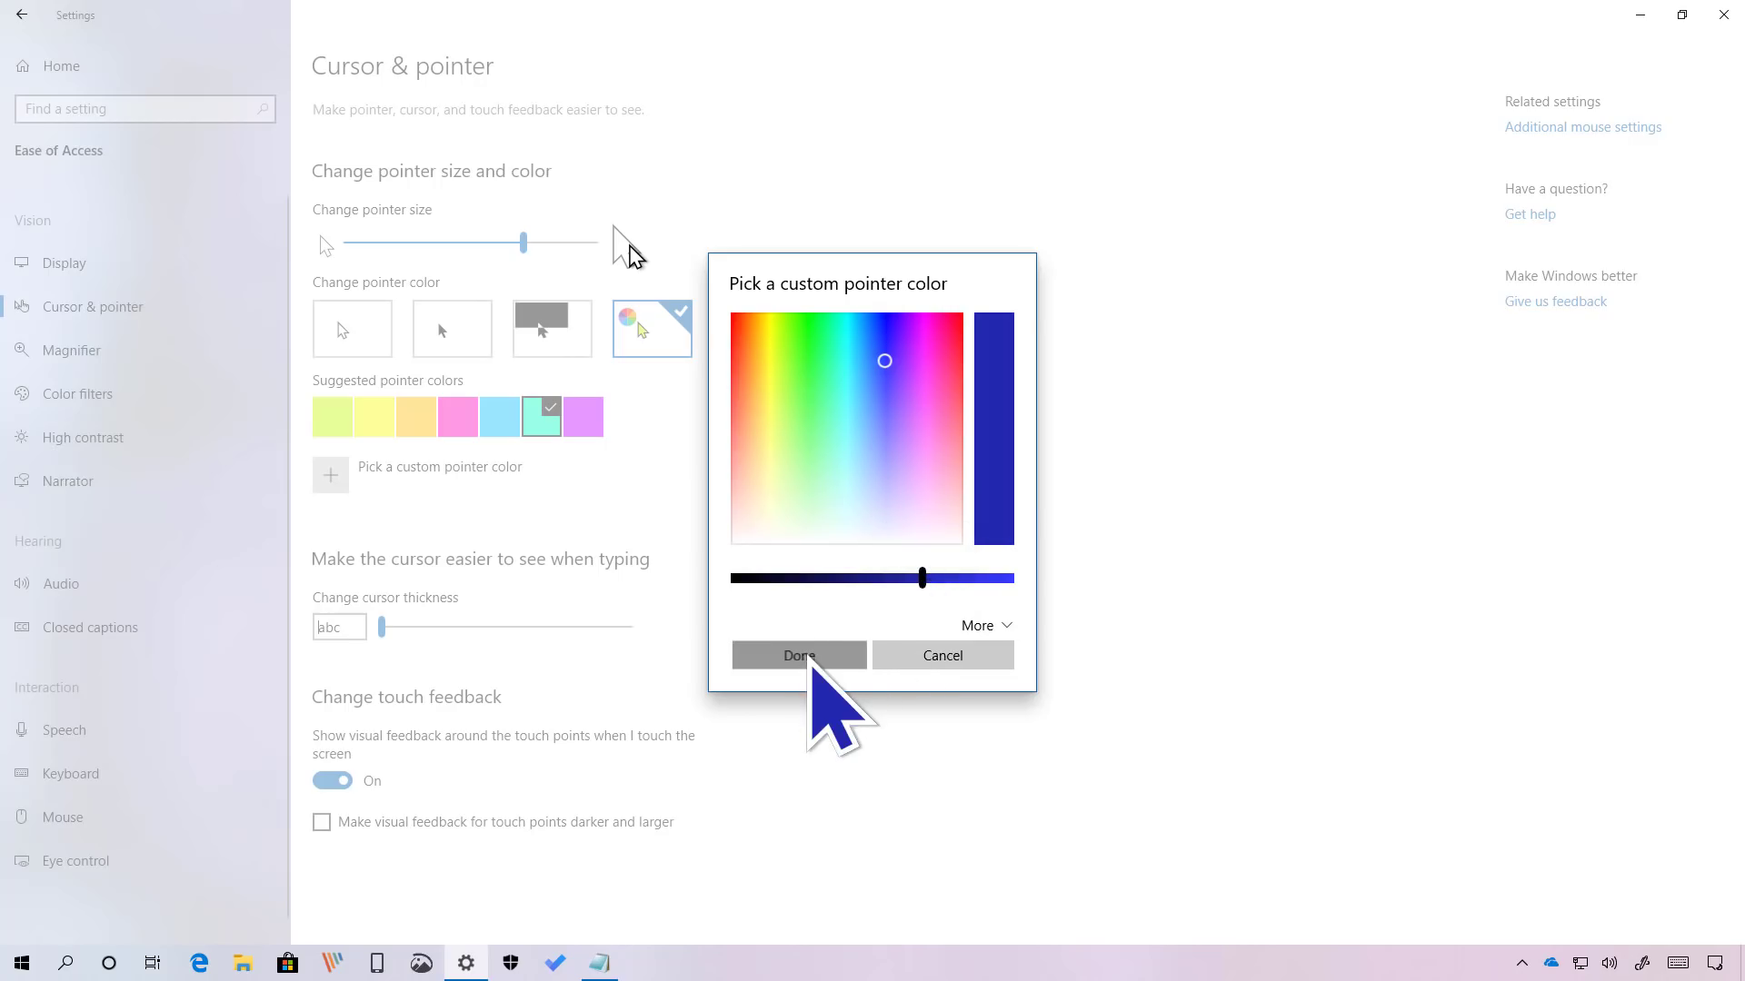
{"action": "left_click", "coordinate": [811, 652]}
{"action": "left_click_drag", "start_coordinate": [524, 243], "coordinate": [365, 250]}
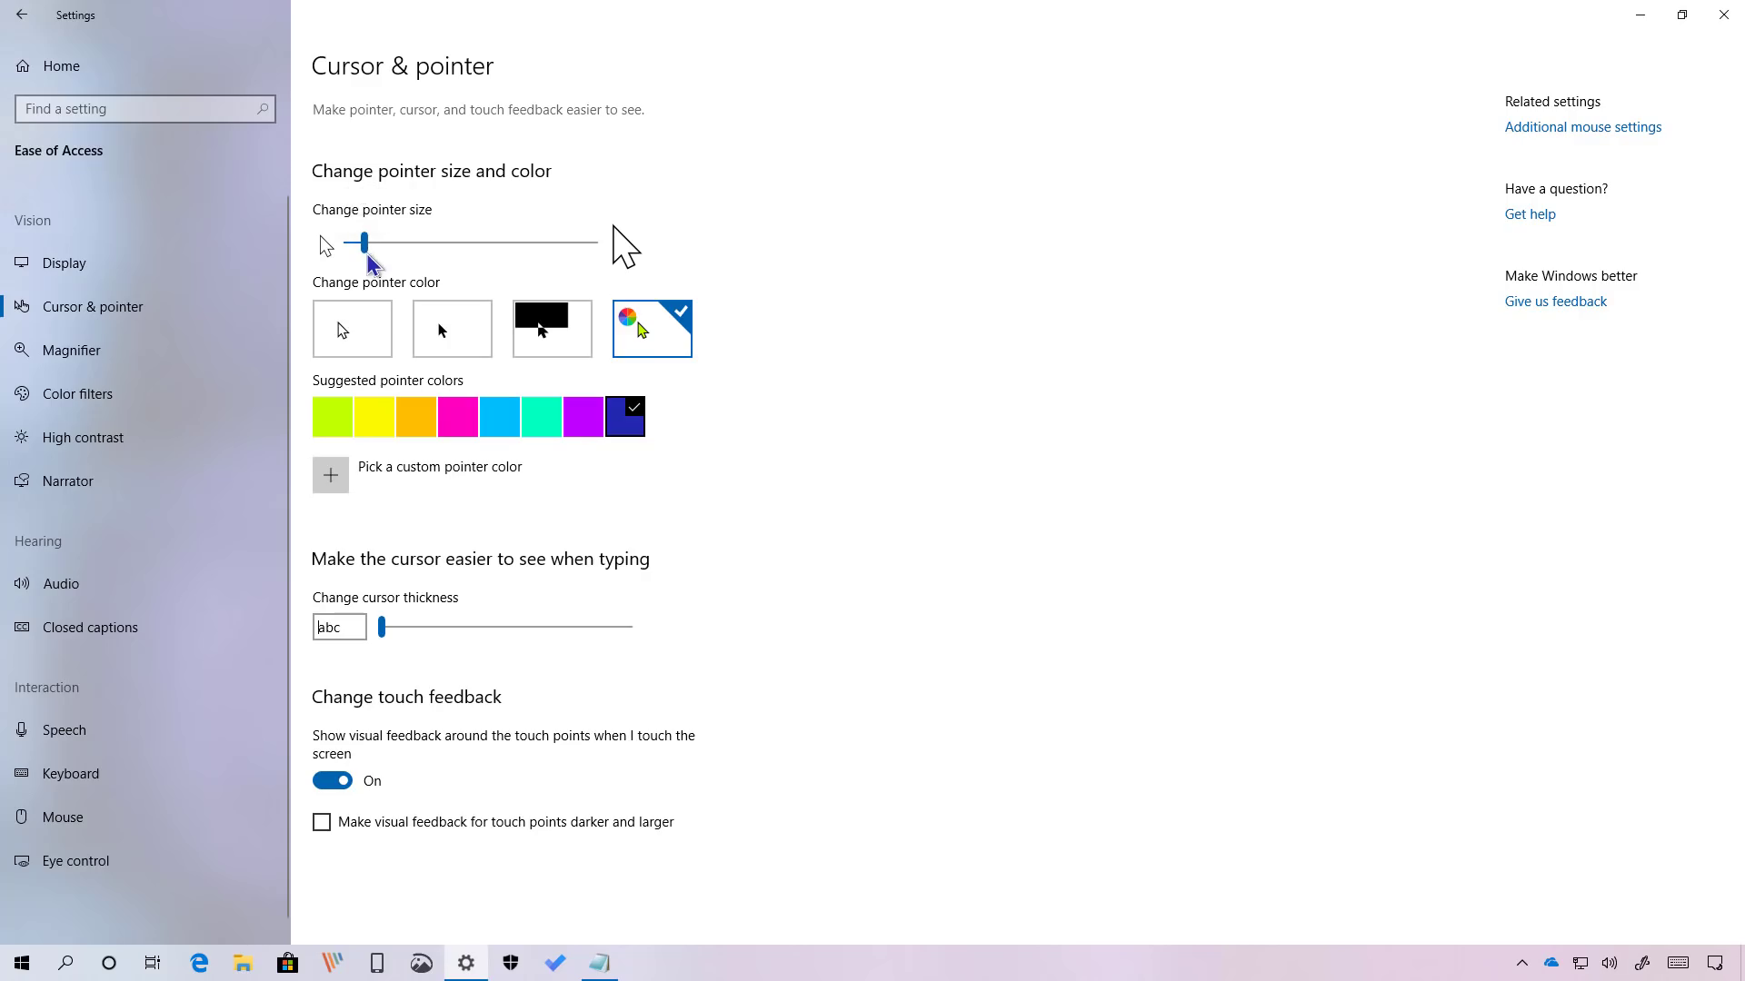
{"action": "left_click", "coordinate": [362, 333]}
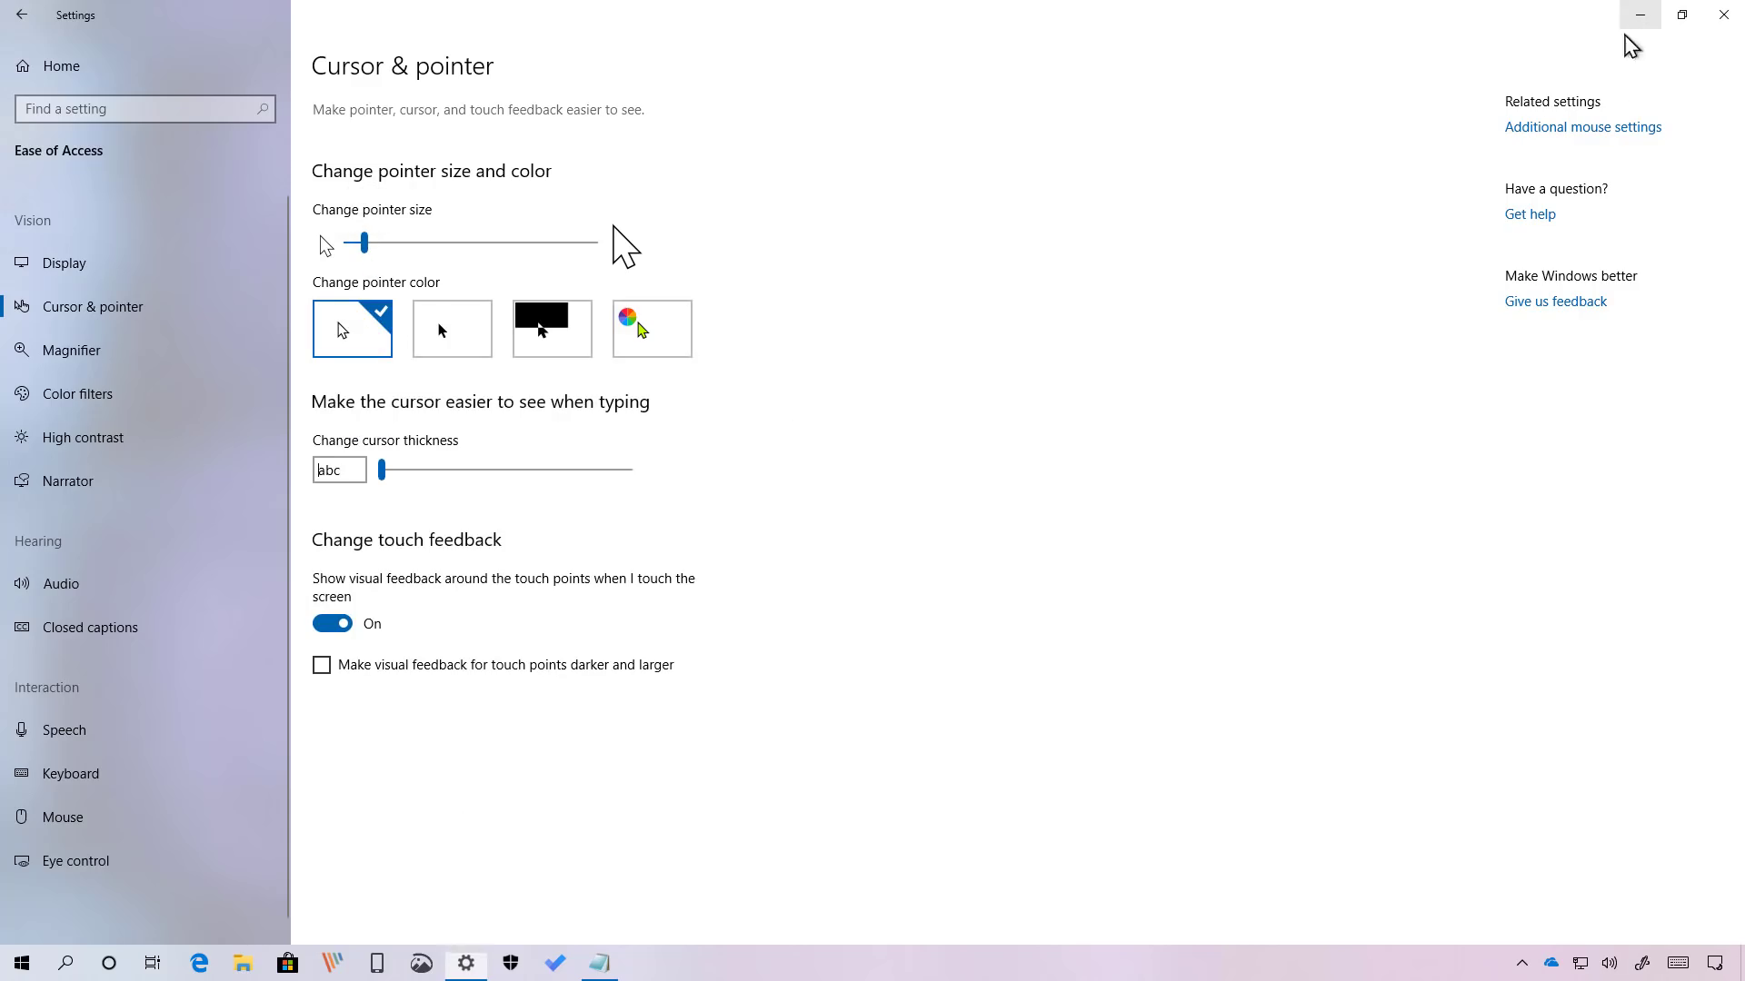
Minimize Settings to view the Edge 1903 features article, then minimize Edge to show the desktop.
{"action": "left_click", "coordinate": [1638, 16]}
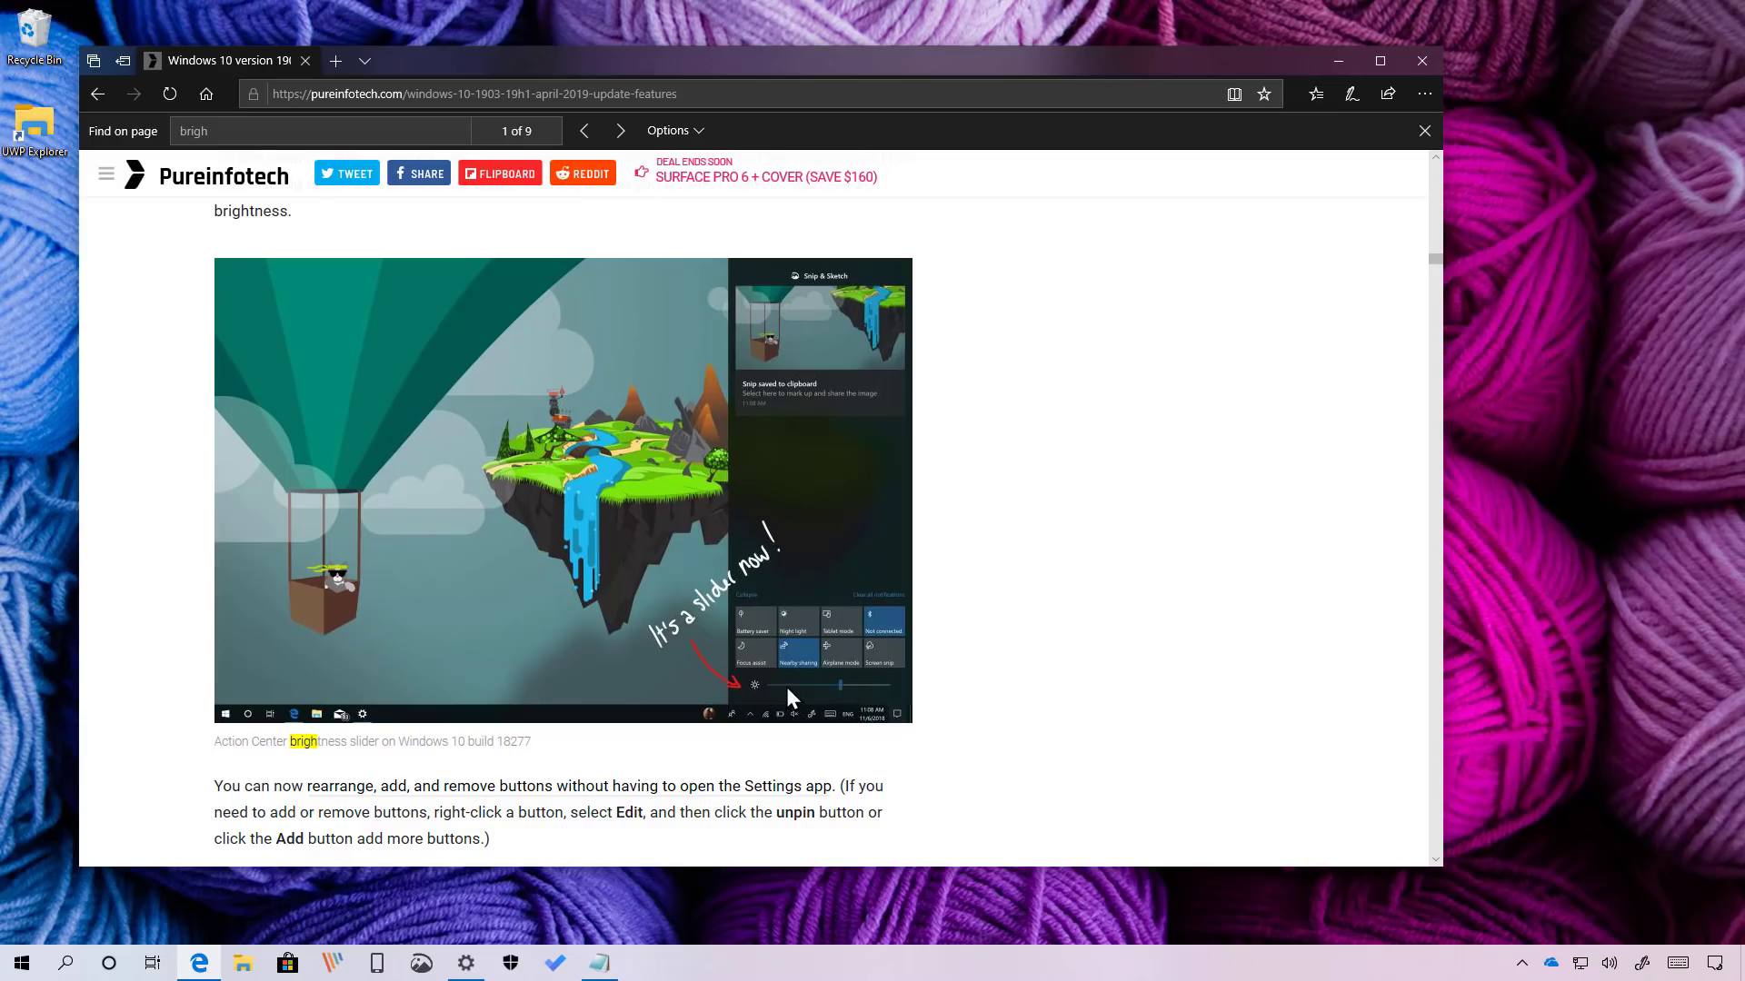
{"action": "key", "text": "super+d"}
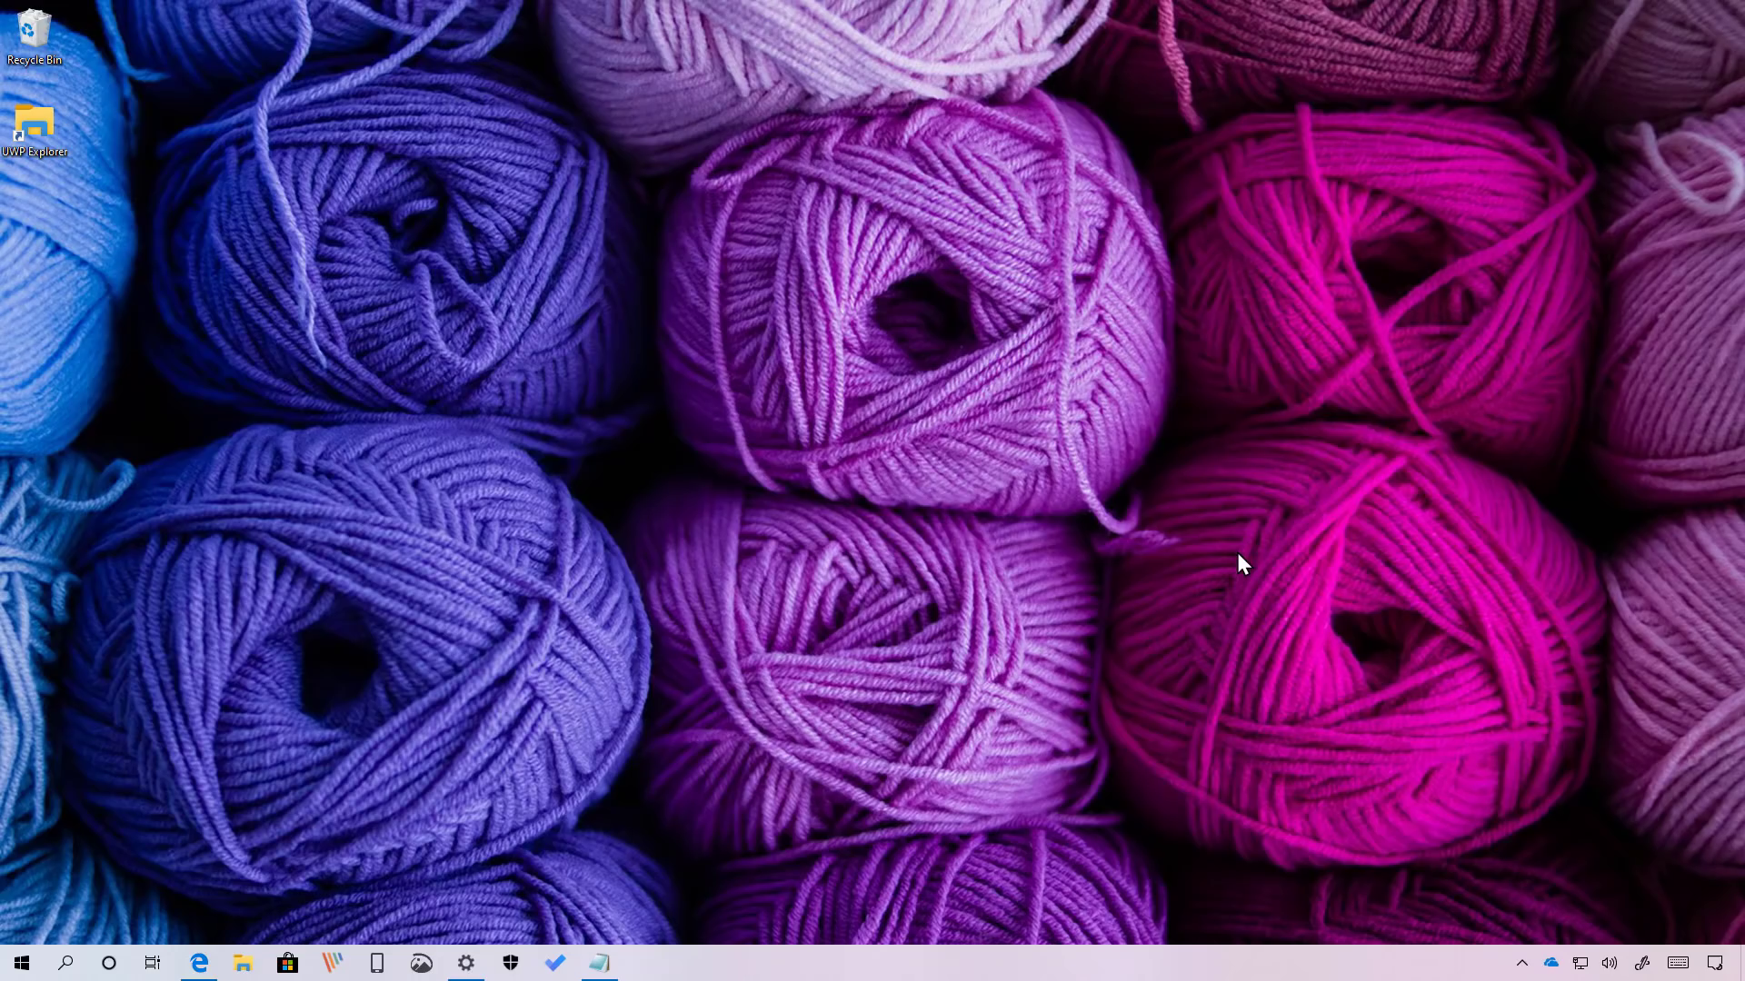